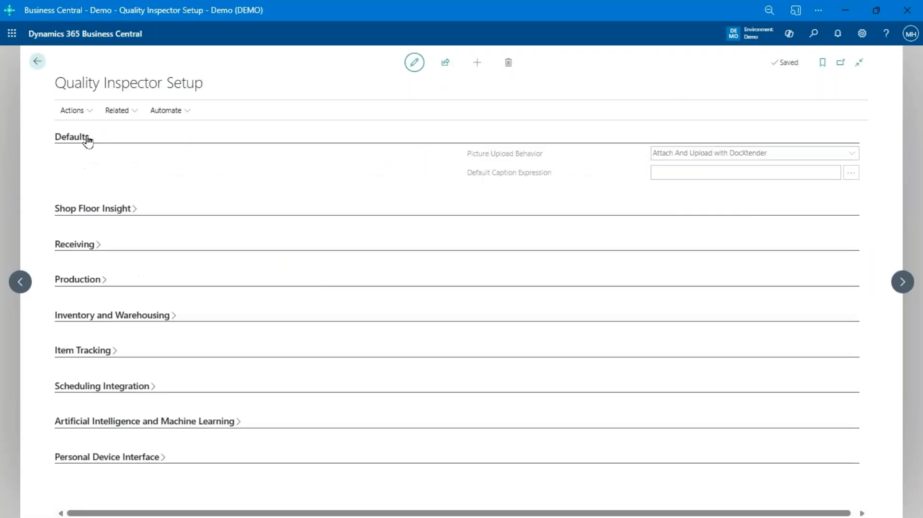
Step: Review the Create Test Behavior options in the Defaults section, keeping the current choice, and collapse the section
click(382, 270)
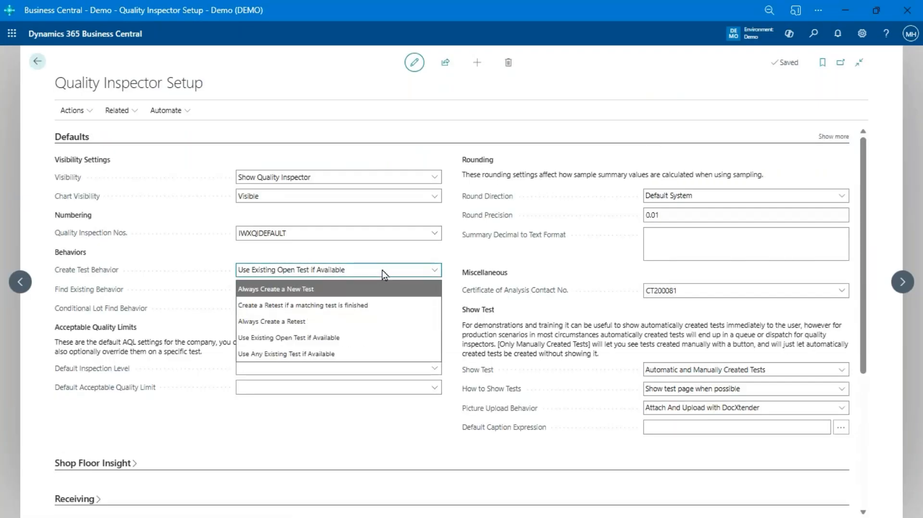
click(382, 270)
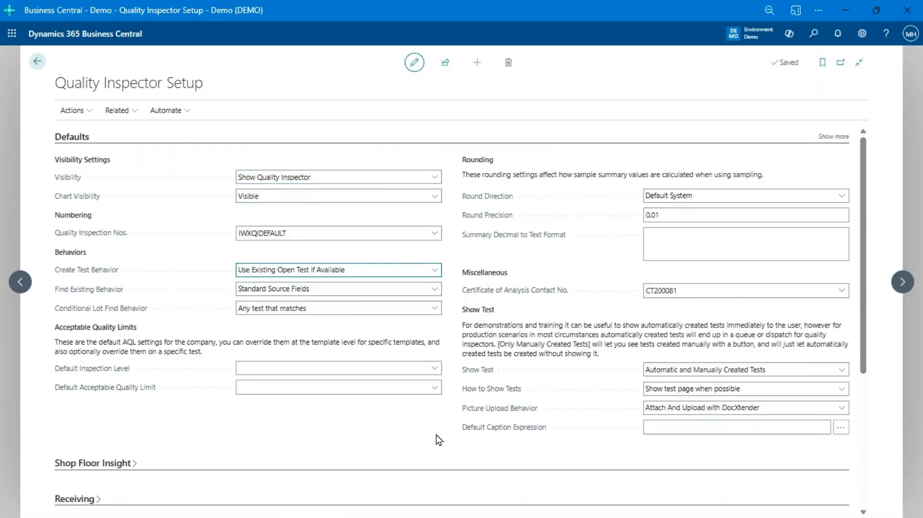
click(87, 142)
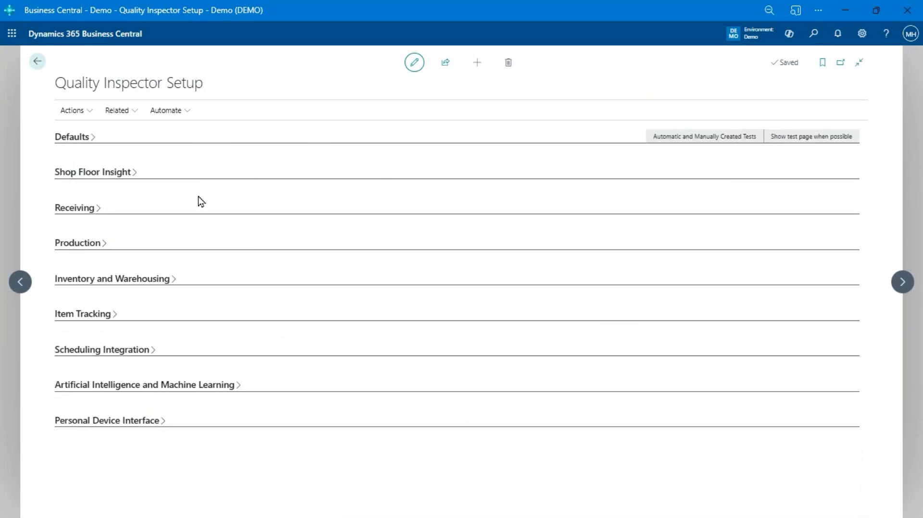
Step: Examine the brick header and expression settings in the Personal Device Interface section, and collapse the section
click(161, 422)
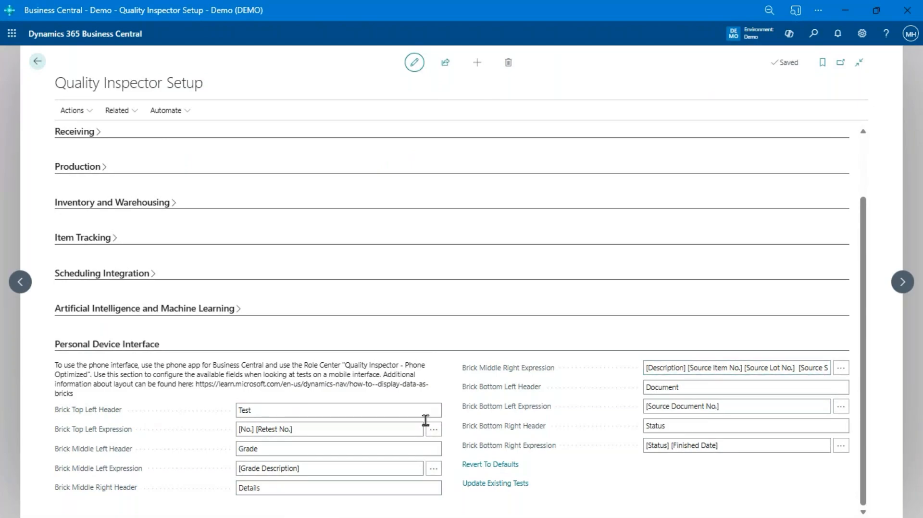
click(435, 483)
click(140, 344)
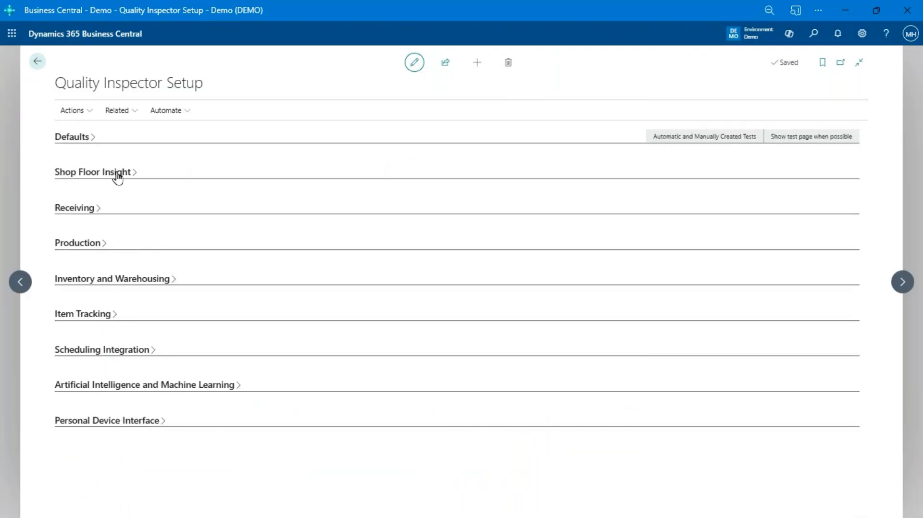
Step: Review the Receiving section's options for automatically creating tests from purchase orders, leaving them as set, and collapse the section
click(94, 212)
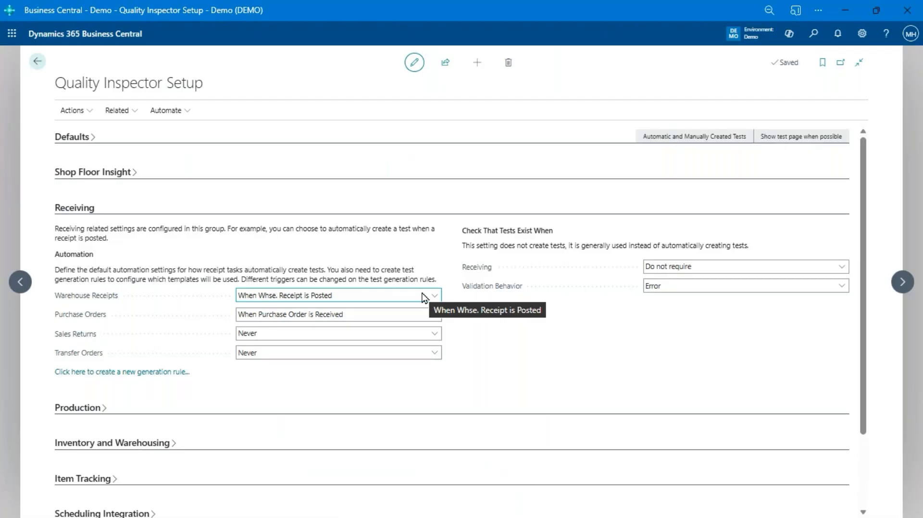
click(331, 317)
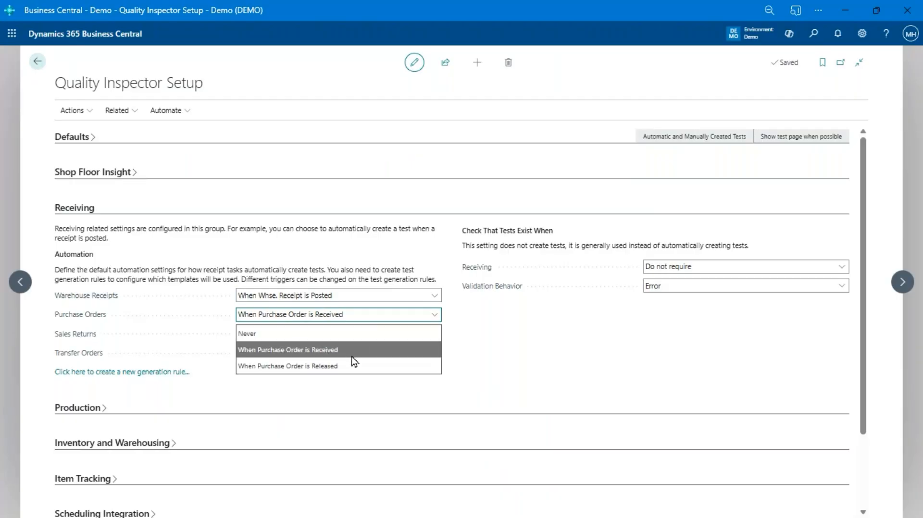
click(506, 340)
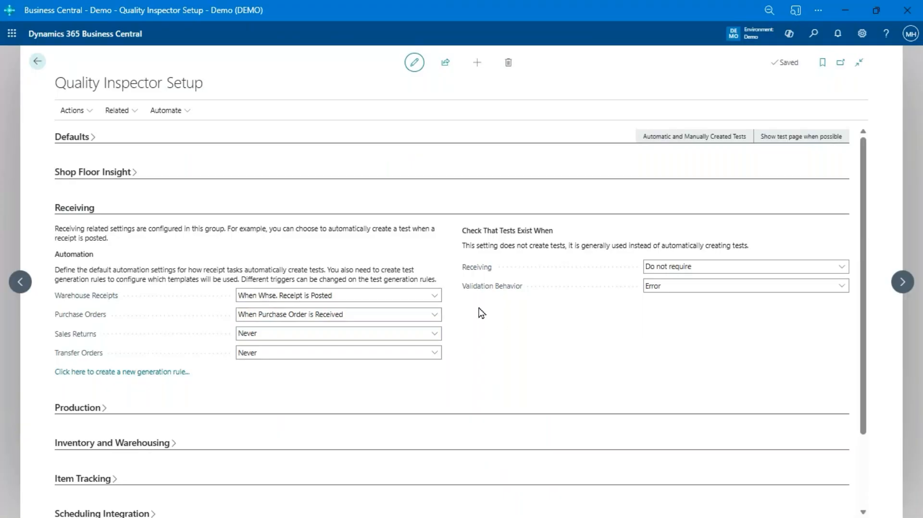
click(85, 209)
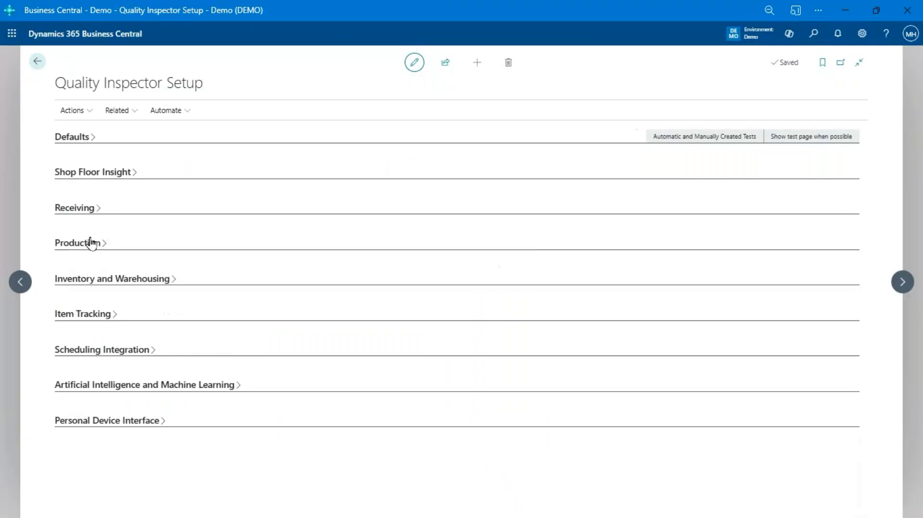
Step: Review the Production section's Create Test trigger options without changing them, and collapse the section
click(91, 244)
click(372, 331)
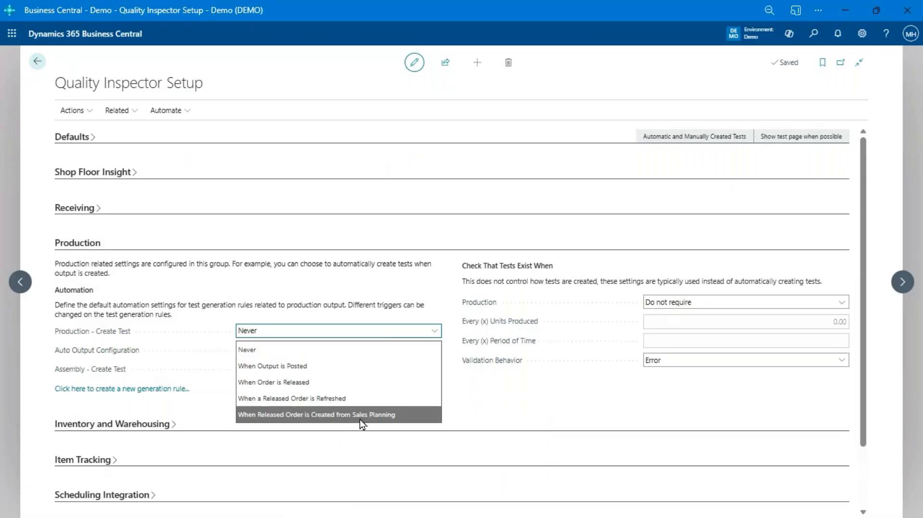
click(390, 338)
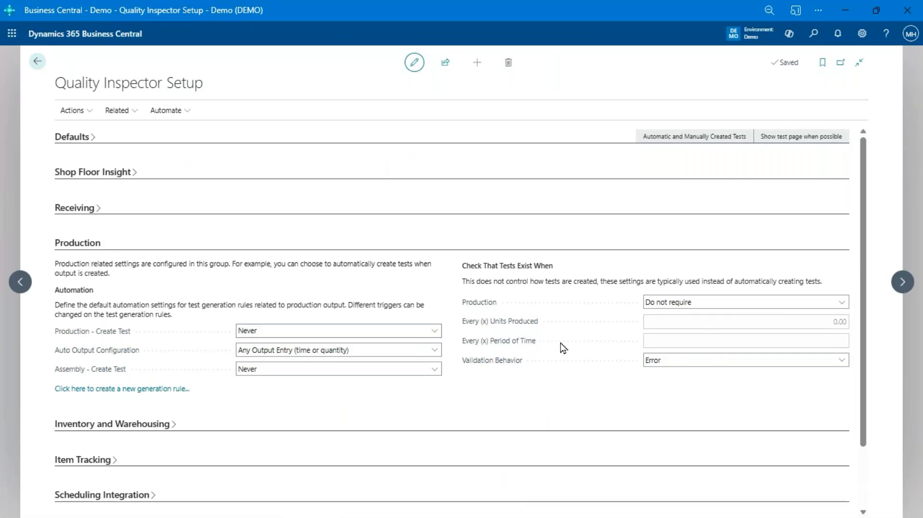
click(82, 244)
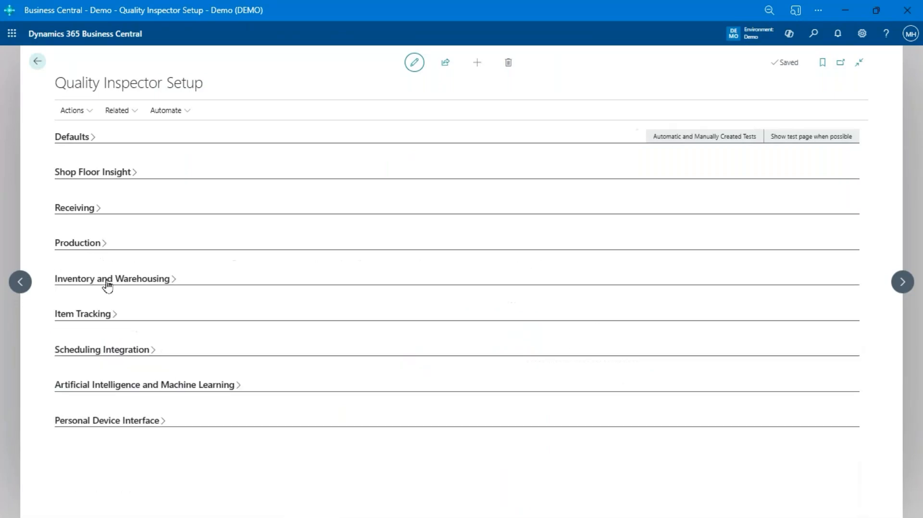
Step: Review the Create Test options in the Inventory and Warehousing section without changing them, and collapse the section
click(107, 284)
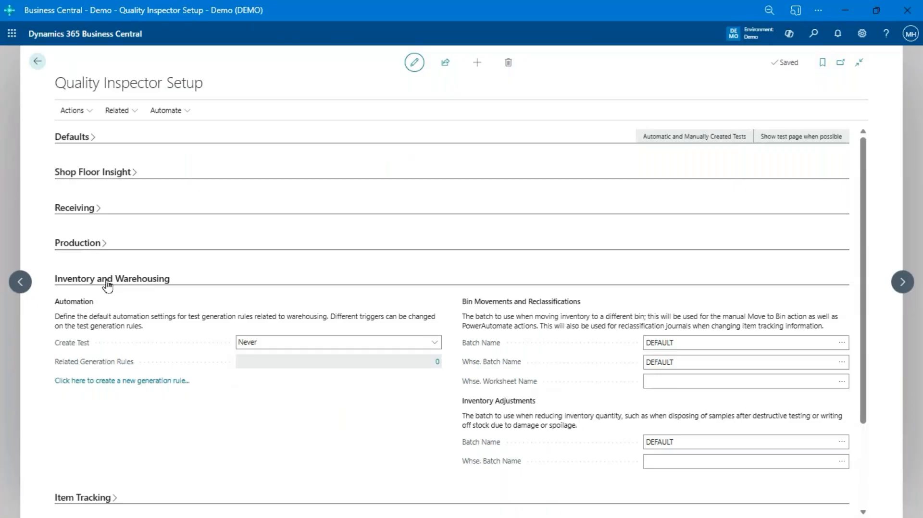
click(386, 341)
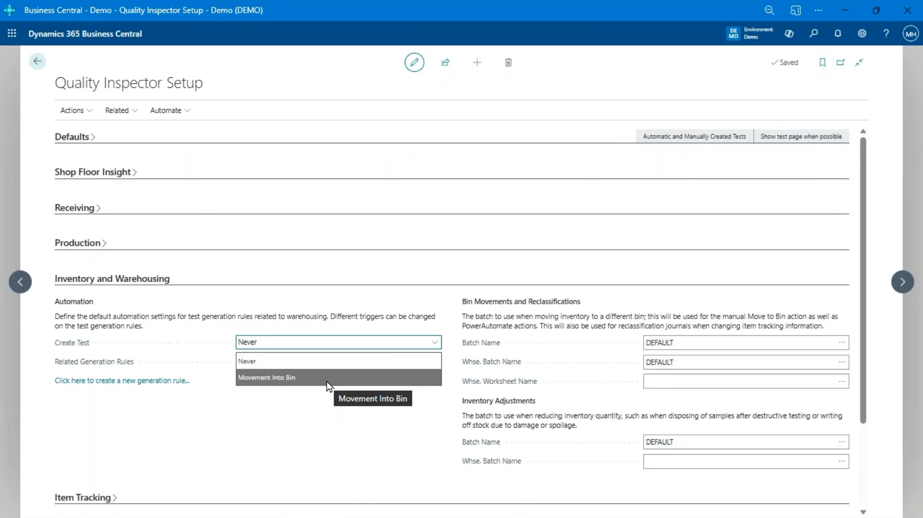
click(343, 340)
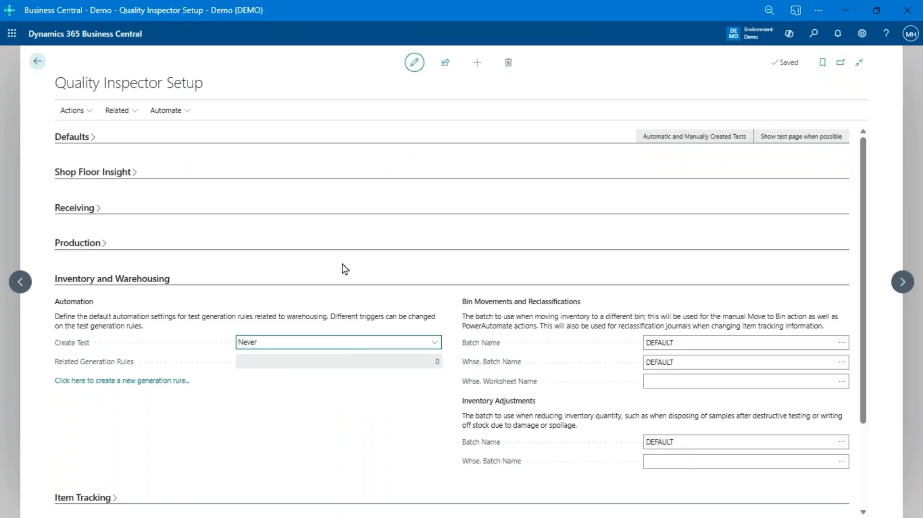
click(146, 279)
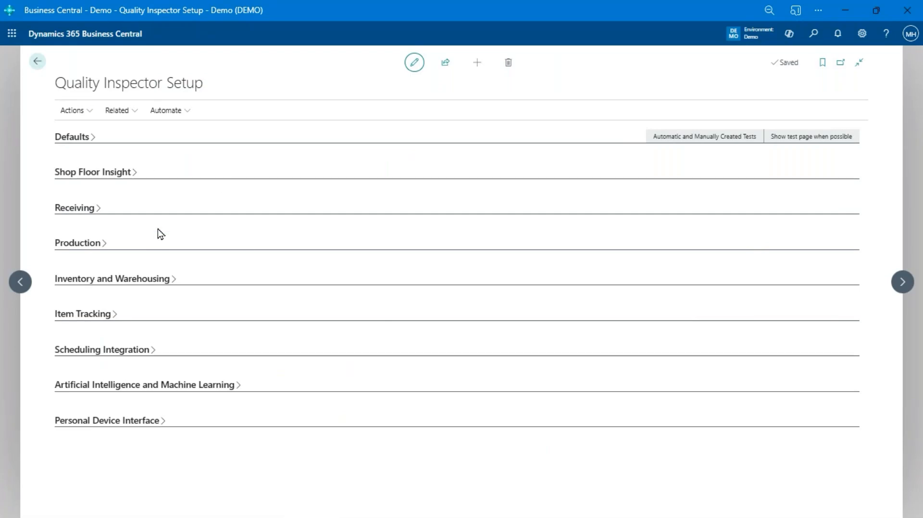
Step: Open the Quality Inspectors and Quality Inspection Permissions list from the setup and narrow its User ID column to review the permissions
click(121, 116)
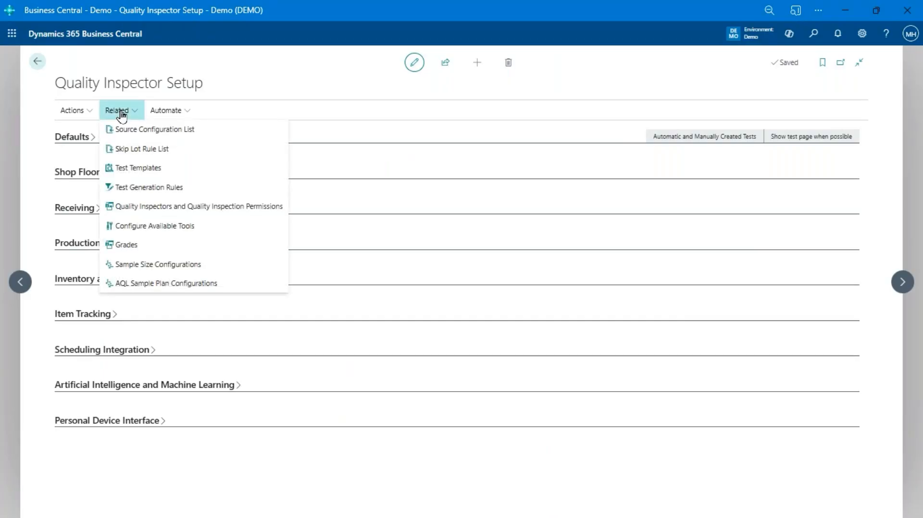
click(211, 206)
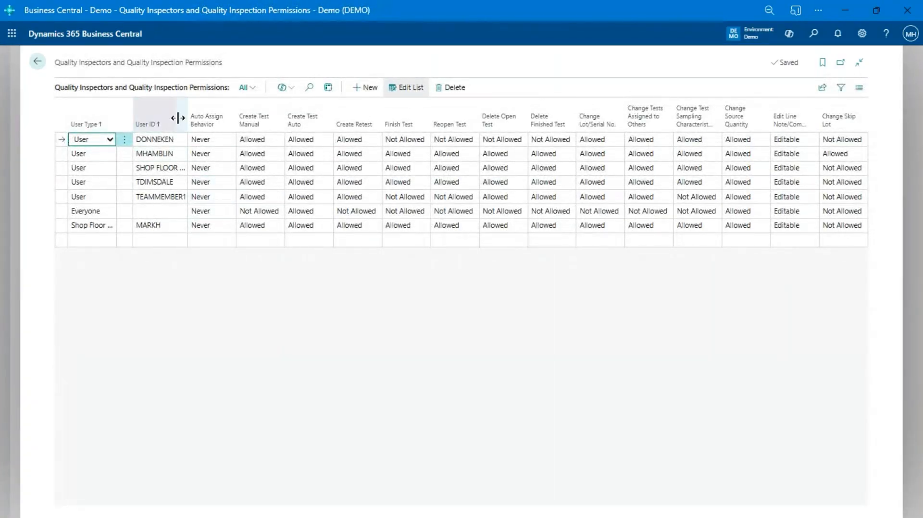
drag(186, 118, 162, 119)
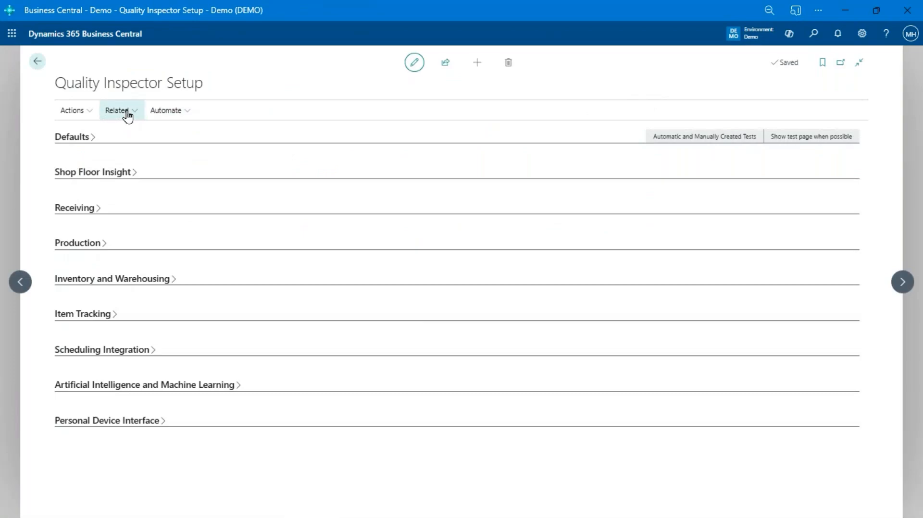
Step: Open the Quality Inspection Grades list and highlight the INPROGRESS, FAIL and PASS grades together before clearing the selection
click(128, 115)
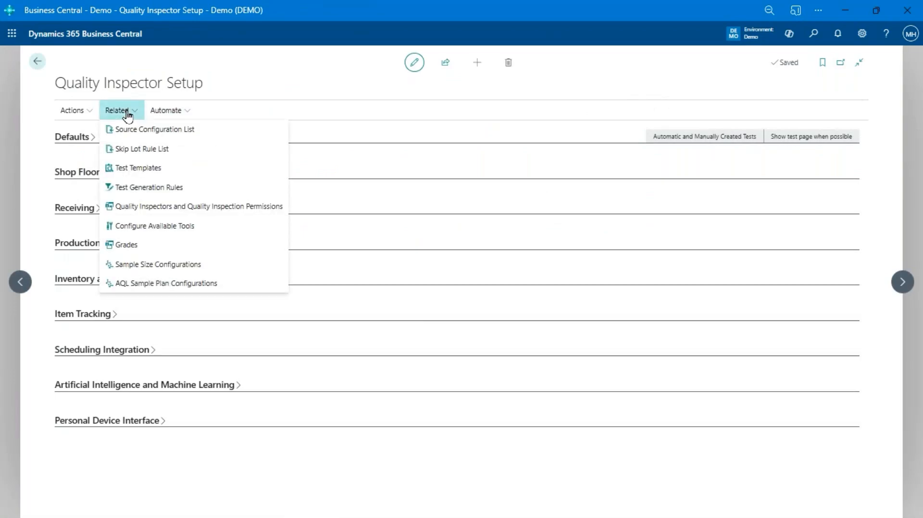
click(153, 248)
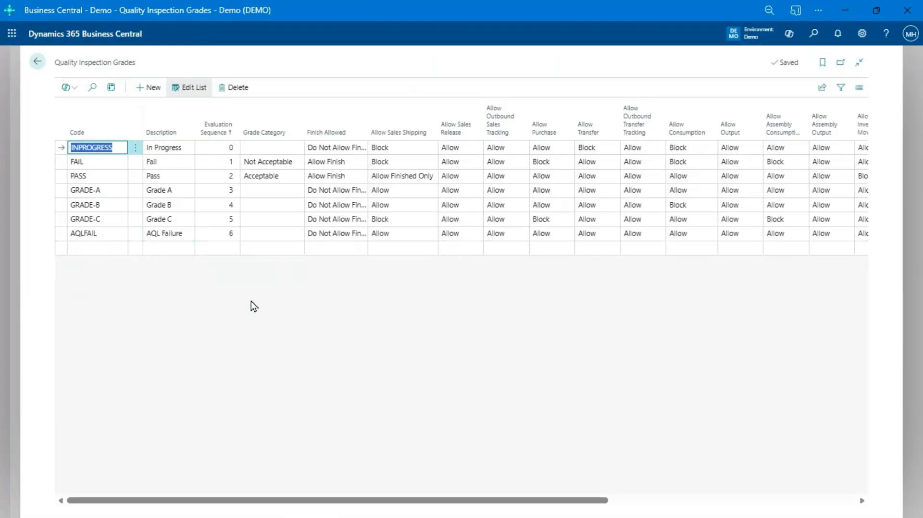
click(102, 162)
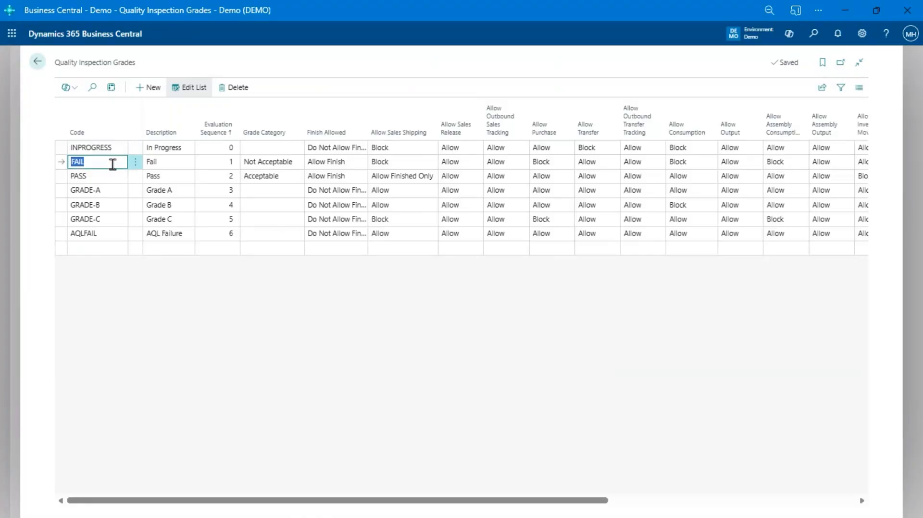
key(shift+Down)
click(124, 147)
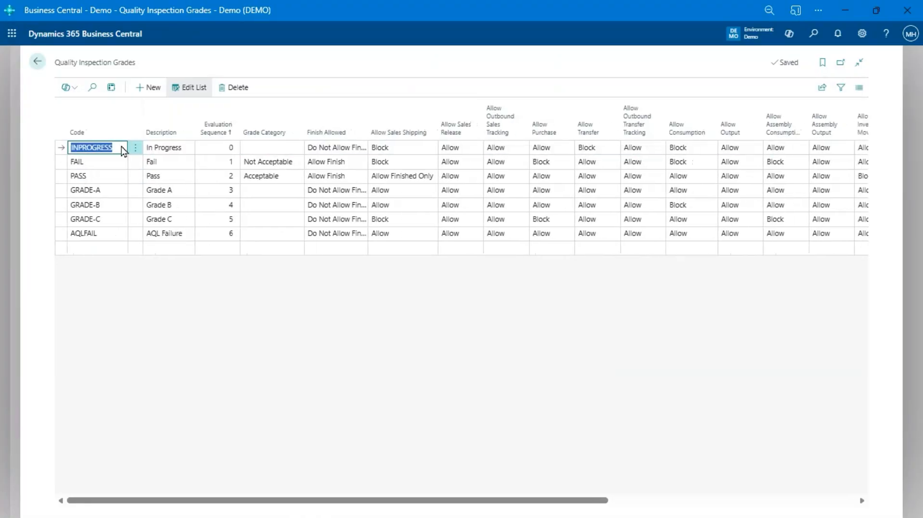
shift+click(96, 178)
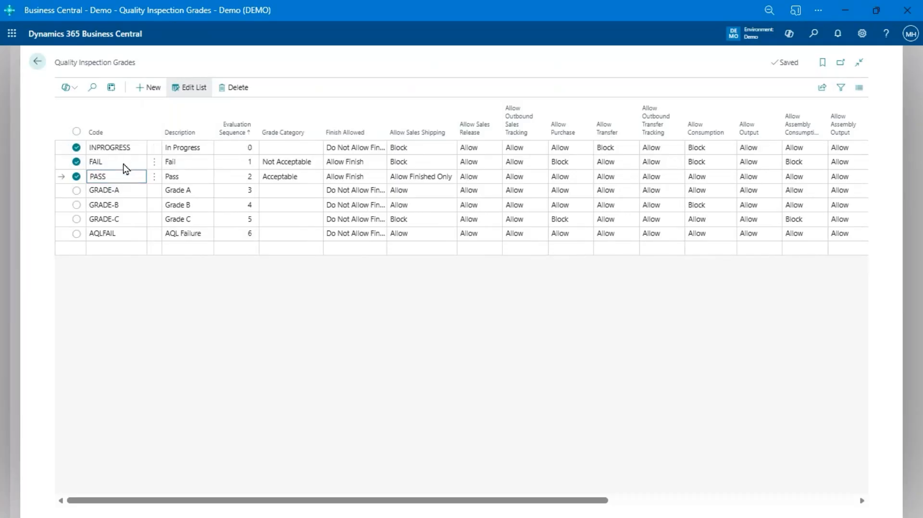
click(124, 147)
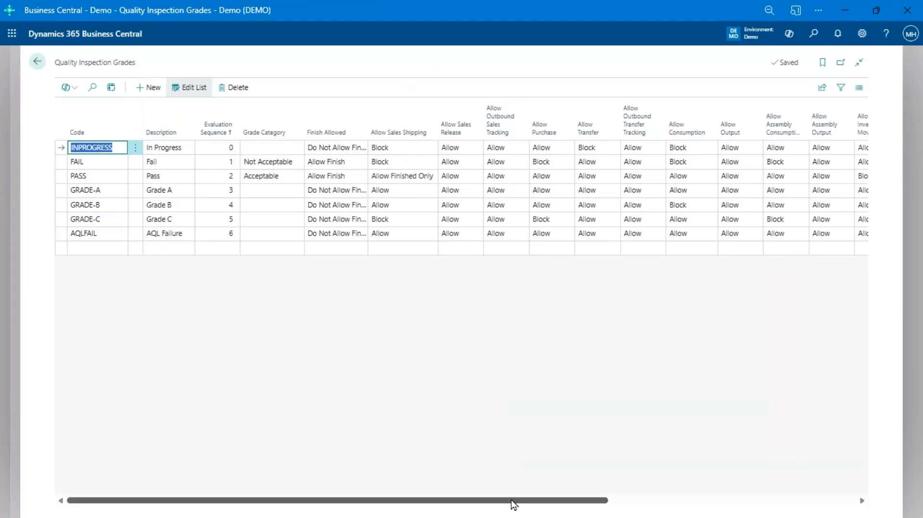
Step: Examine which transactions each grade allows or blocks, through to the Override Style column, and return to the setup page
drag(513, 504, 586, 504)
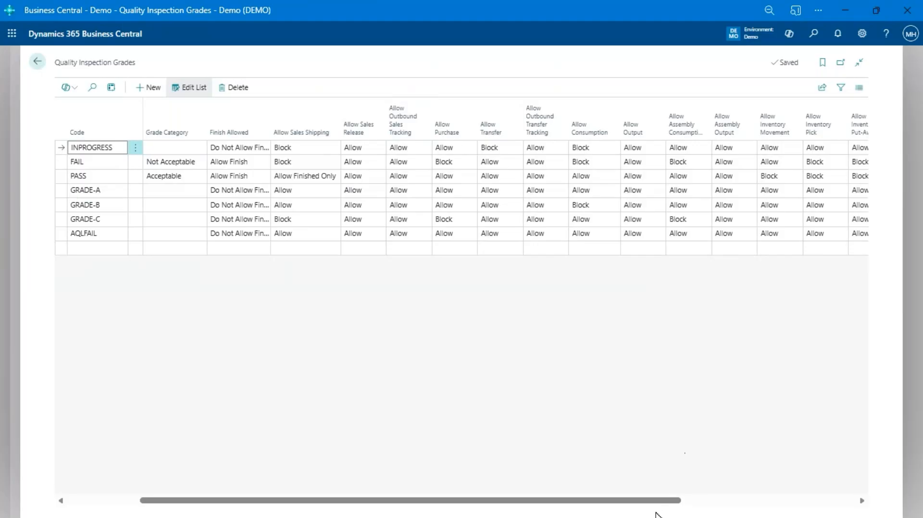
drag(654, 503, 710, 505)
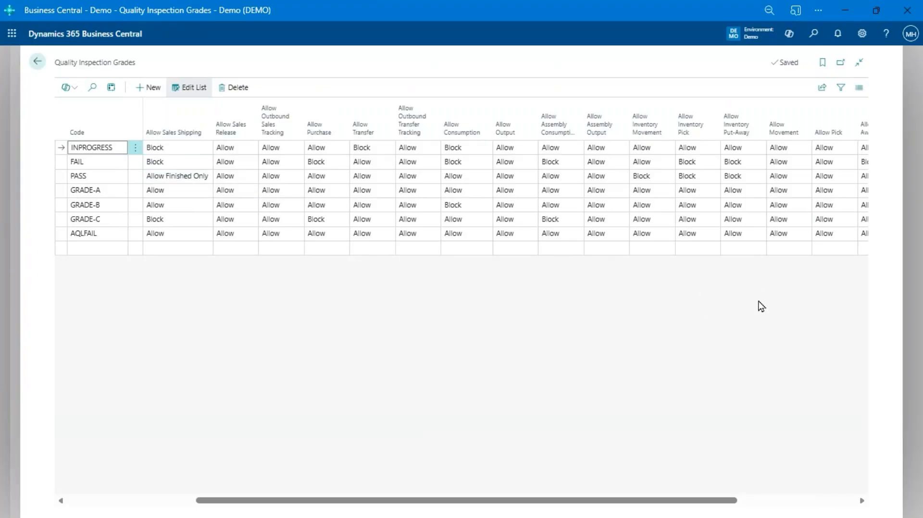
click(749, 501)
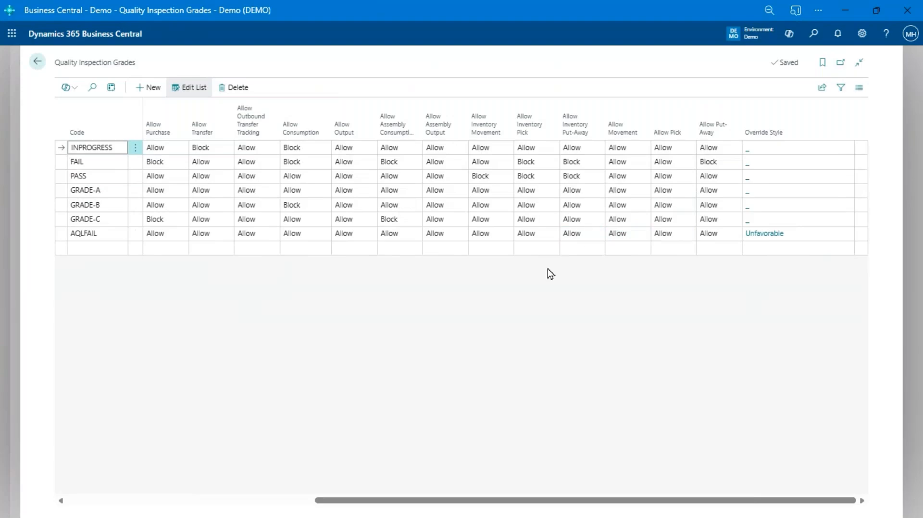
key(Escape)
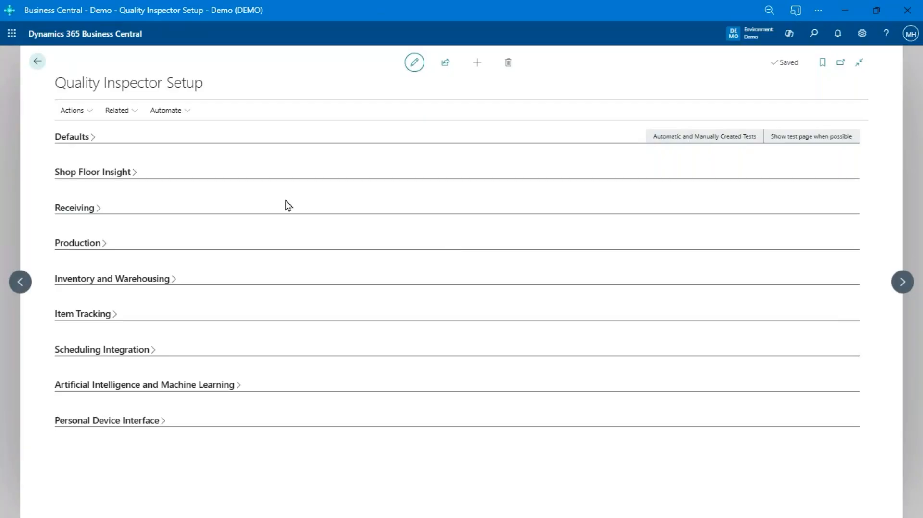
Step: Open the Sample Size Configurations and examine the inspection levels, selecting the sampling plan code for General Level I lots of 10001 to 35000
click(128, 115)
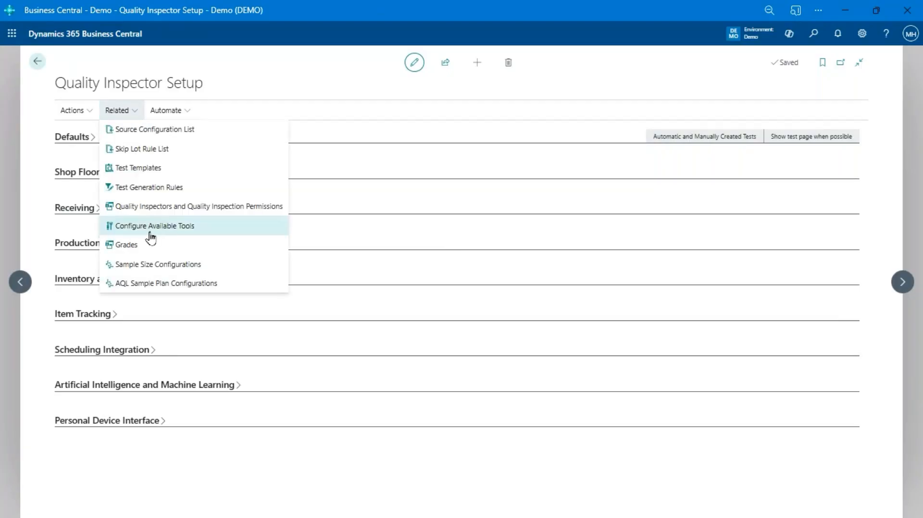
click(178, 266)
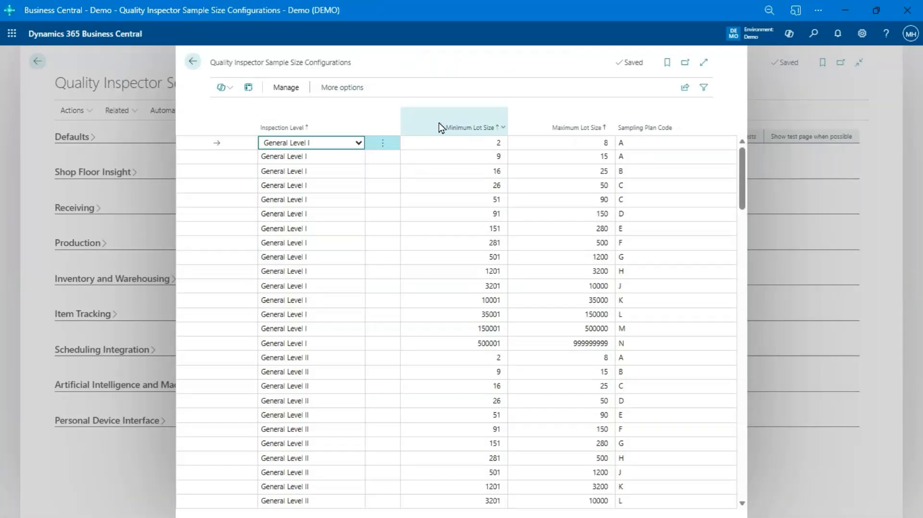
scroll(375, 221, down, 1)
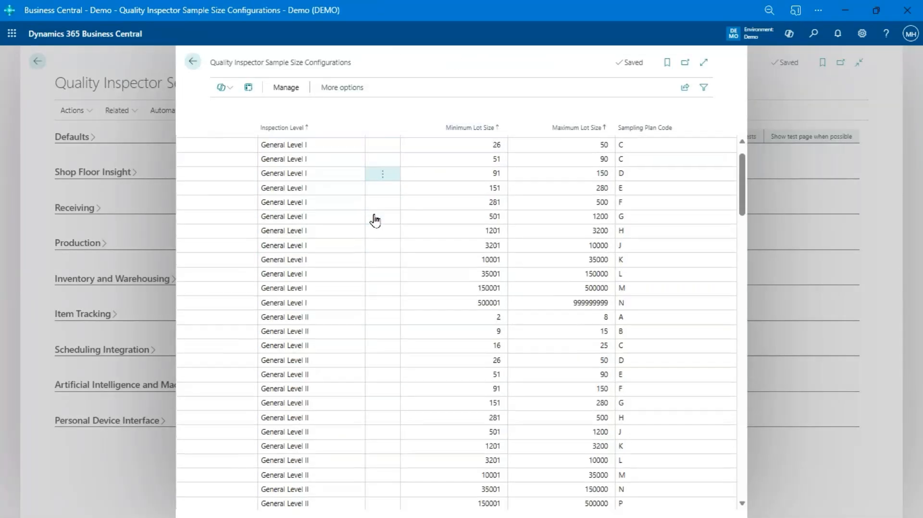
scroll(321, 260, down, 10)
scroll(321, 259, up, 8)
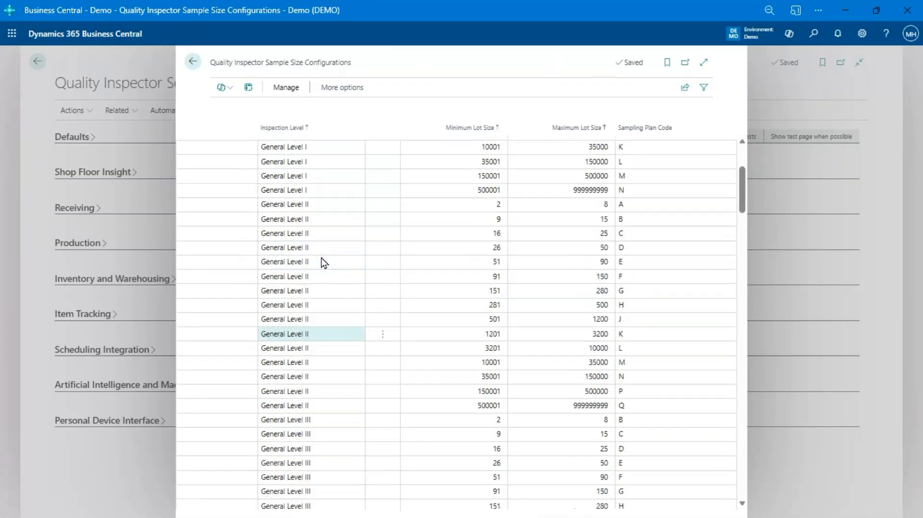
scroll(321, 261, up, 4)
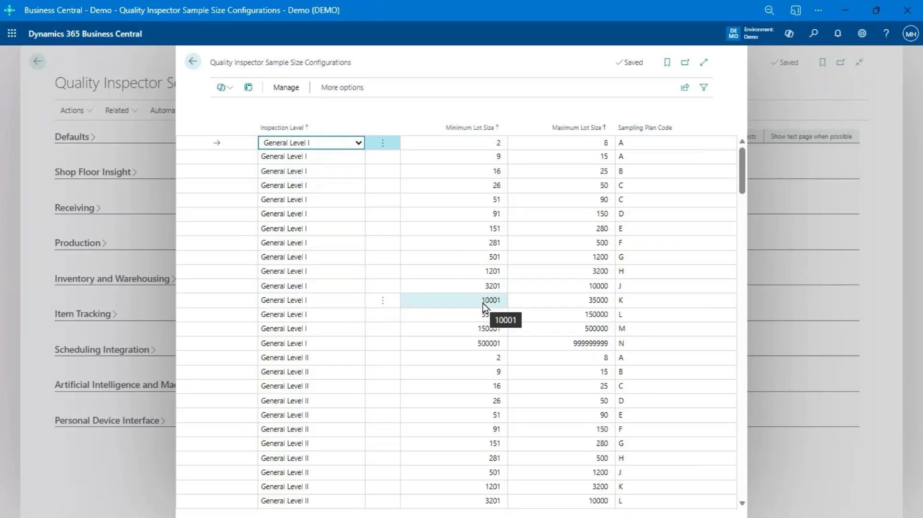
click(656, 301)
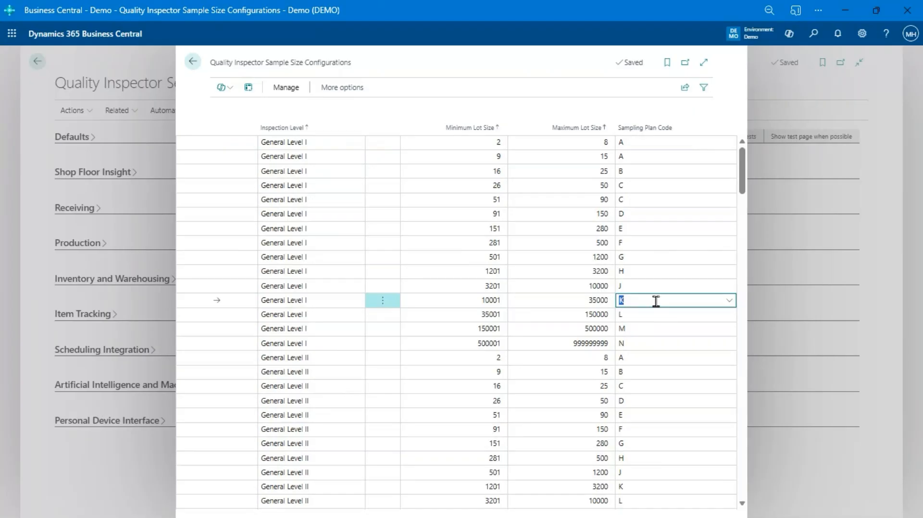
Step: Leave the Sample Size Configurations and open the list of available Quality Inspector tools from the setup page
click(480, 302)
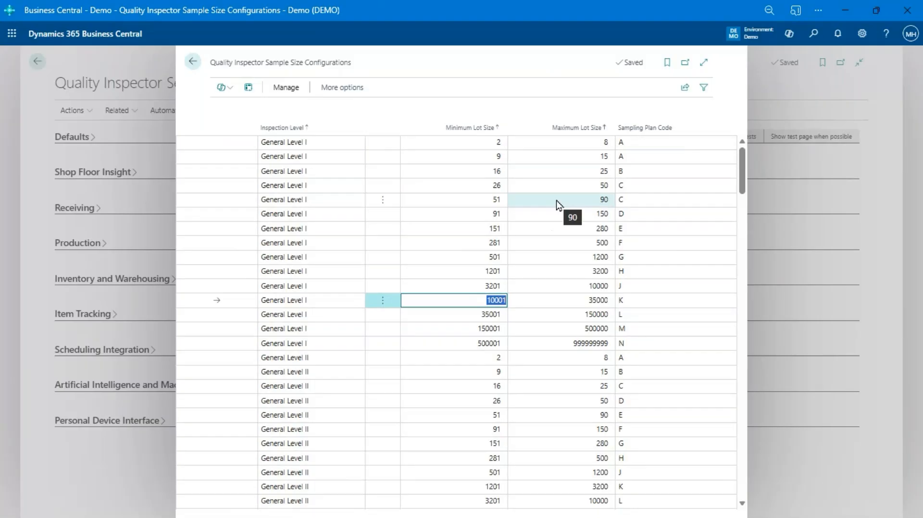
key(Escape)
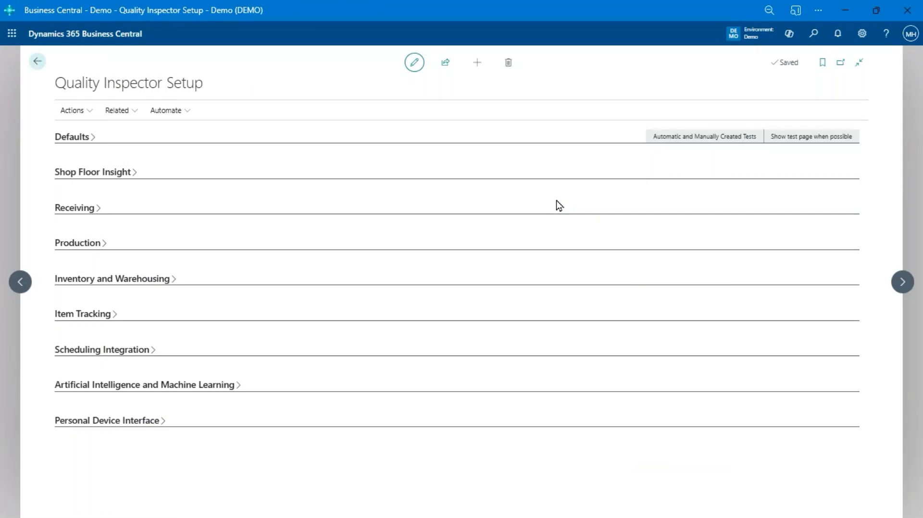
click(126, 113)
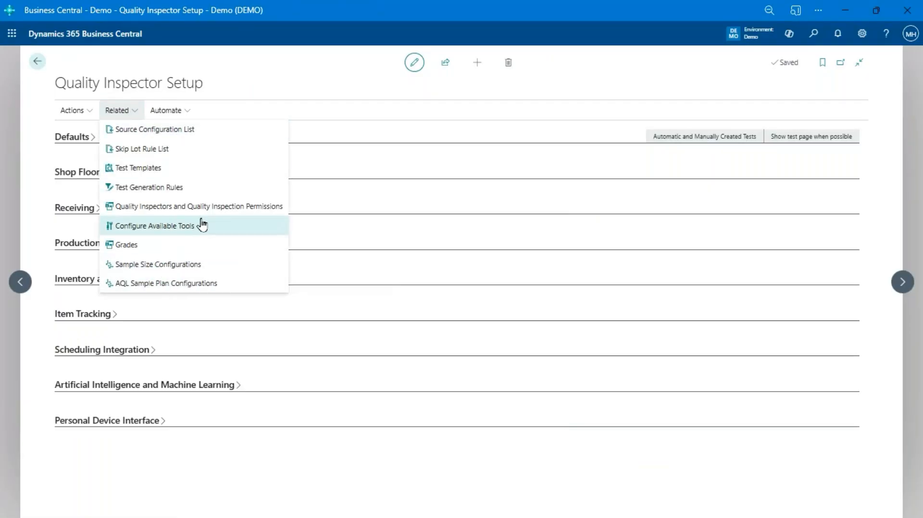
click(154, 226)
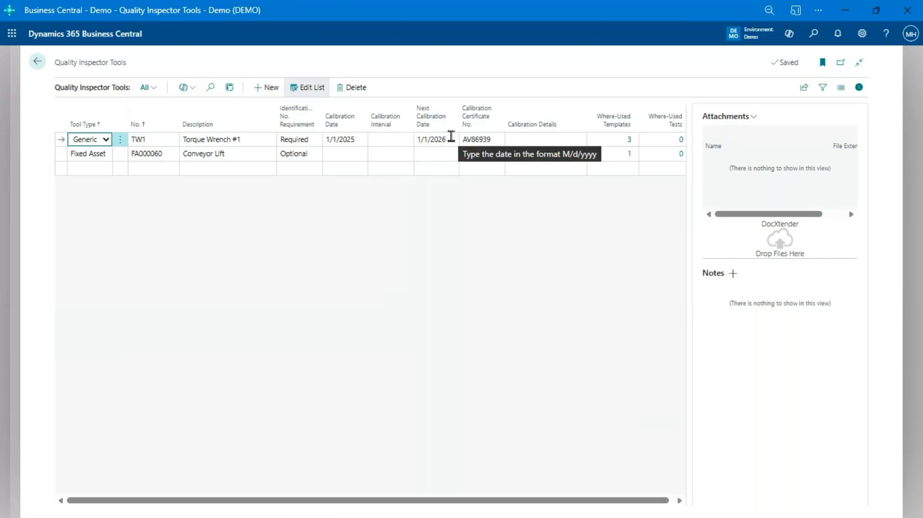
Step: Examine the tool list's views, the Torque Wrench #1 calibration details and the tool types available for the Conveyor Lift
click(155, 89)
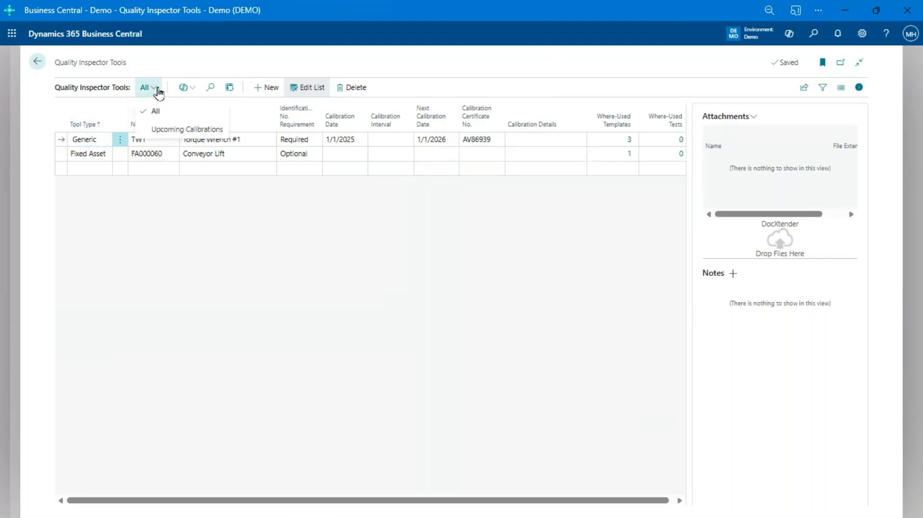
click(439, 264)
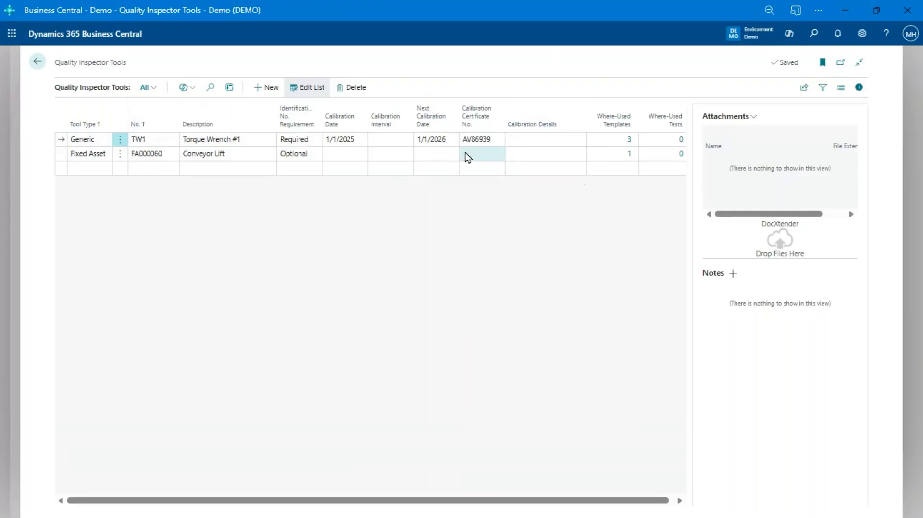
click(538, 143)
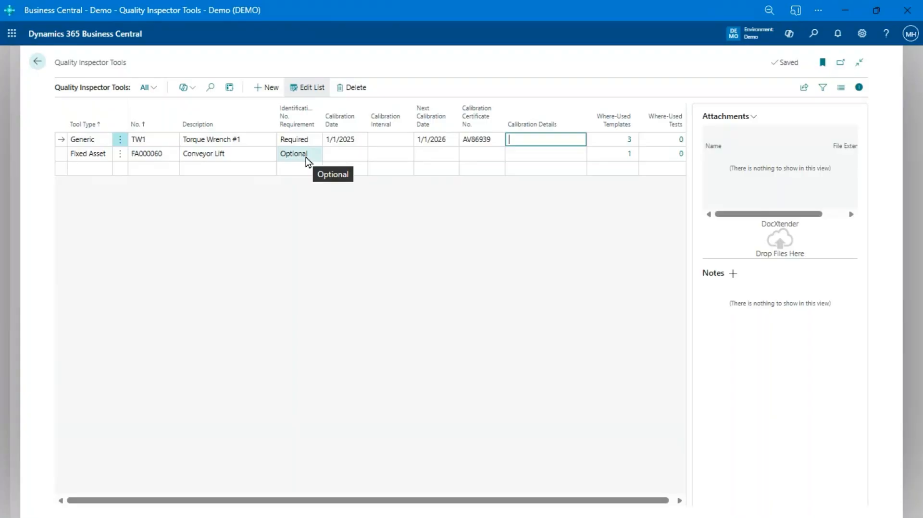
mouse_move(306, 129)
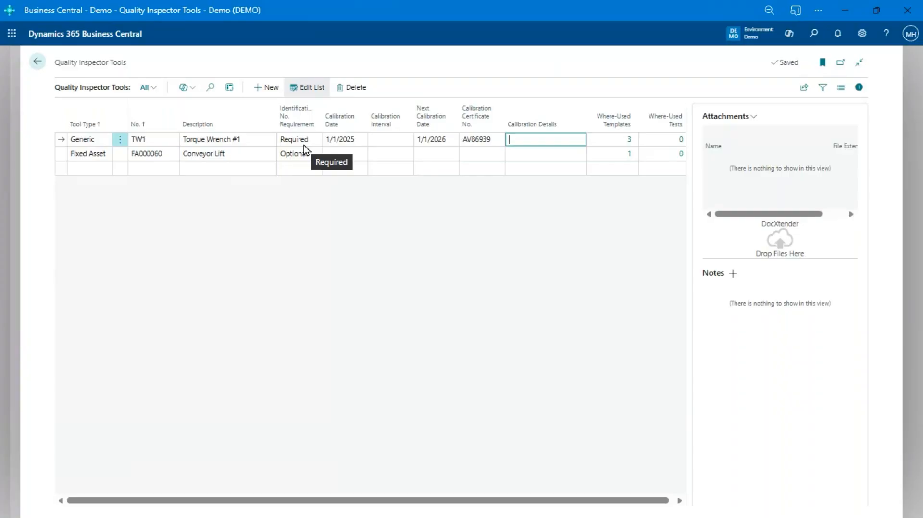
click(83, 154)
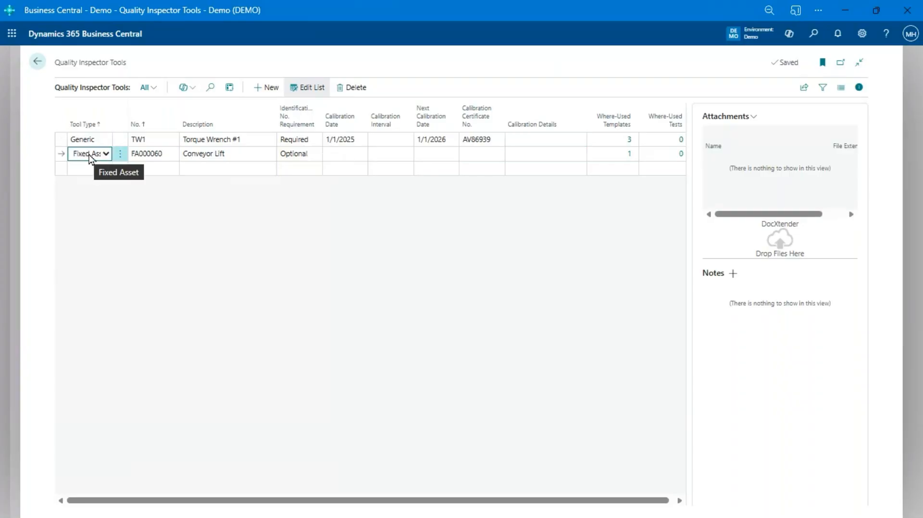
click(90, 158)
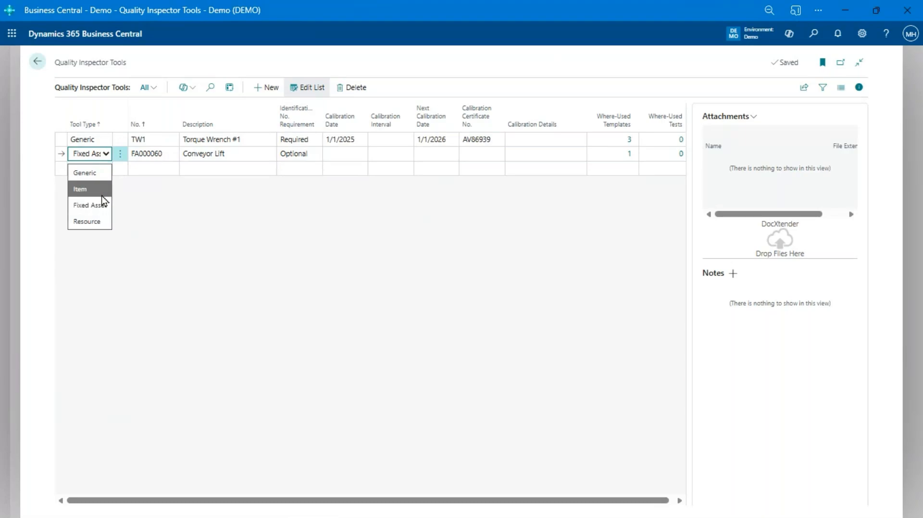
click(206, 280)
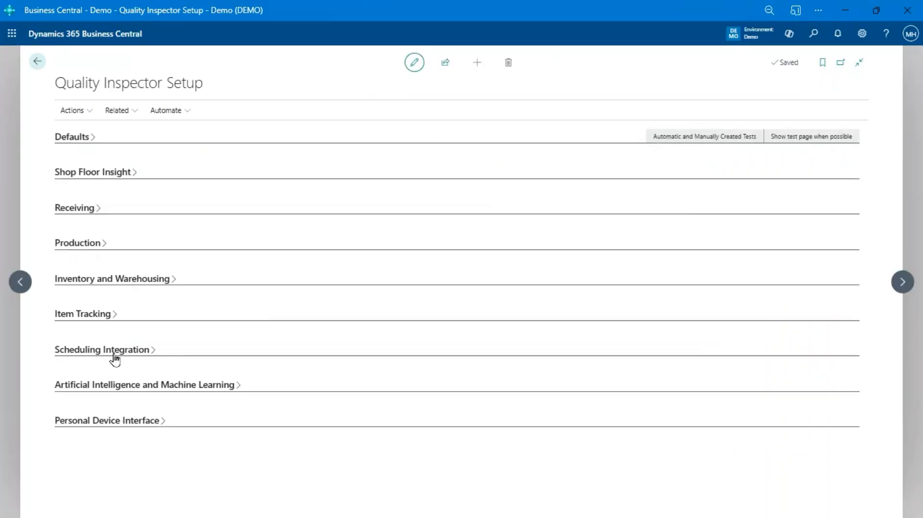
Step: Check the Scheduling Integration section of the Quality Inspector Setup, collapse it and return to the home page
click(113, 351)
click(67, 353)
key(Escape)
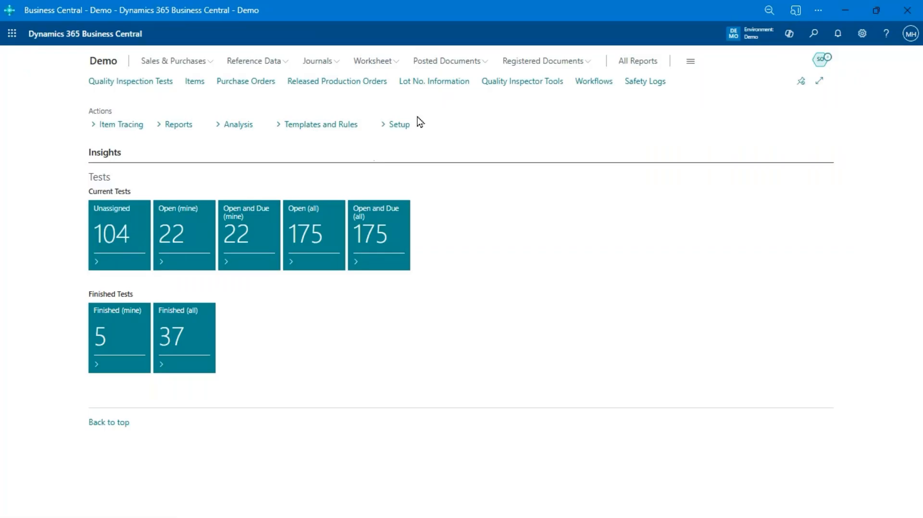
Step: Open the quality inspection test templates and bring up the RECEIVING template
click(348, 128)
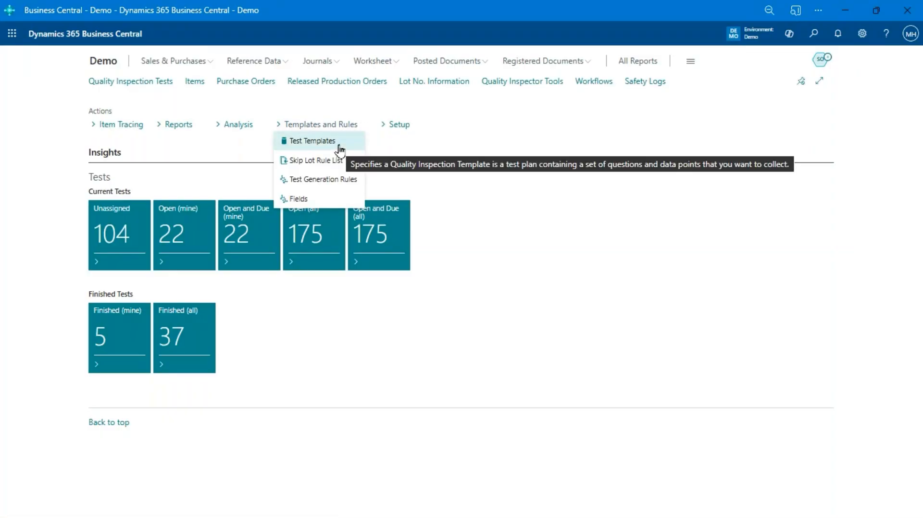
click(339, 143)
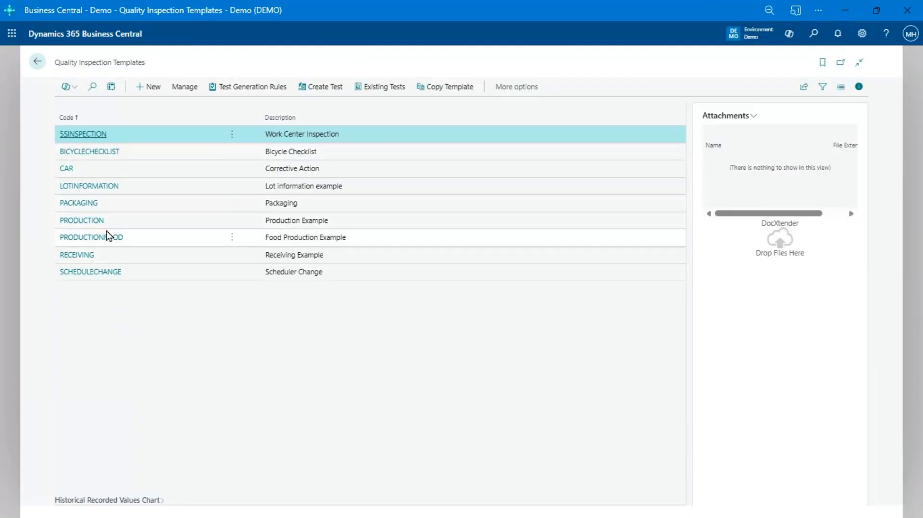
click(85, 260)
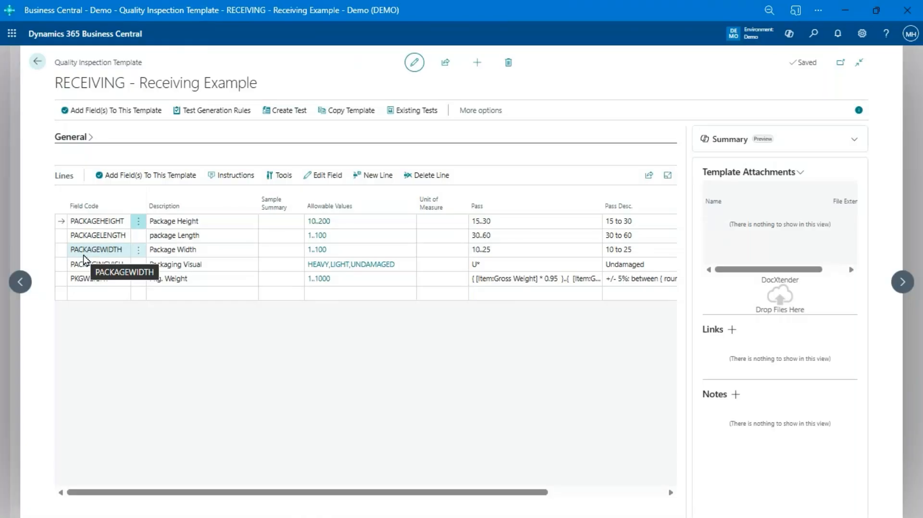
Step: Expand the template's General section and examine its Quality Inspection Nos. and Code fields
click(89, 143)
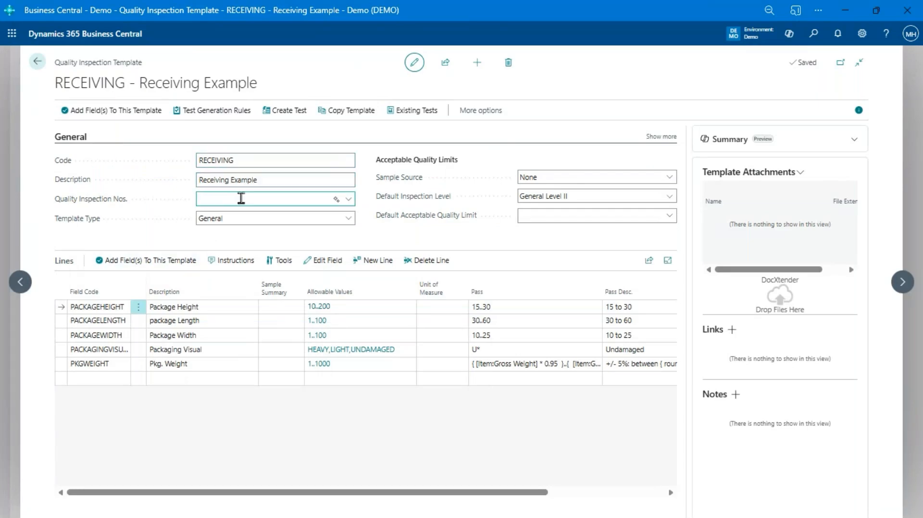
mouse_move(124, 211)
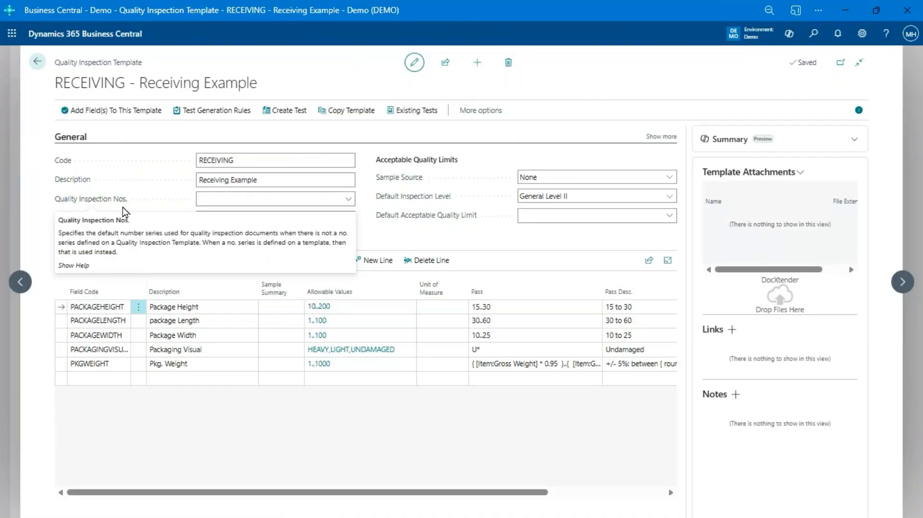
click(201, 198)
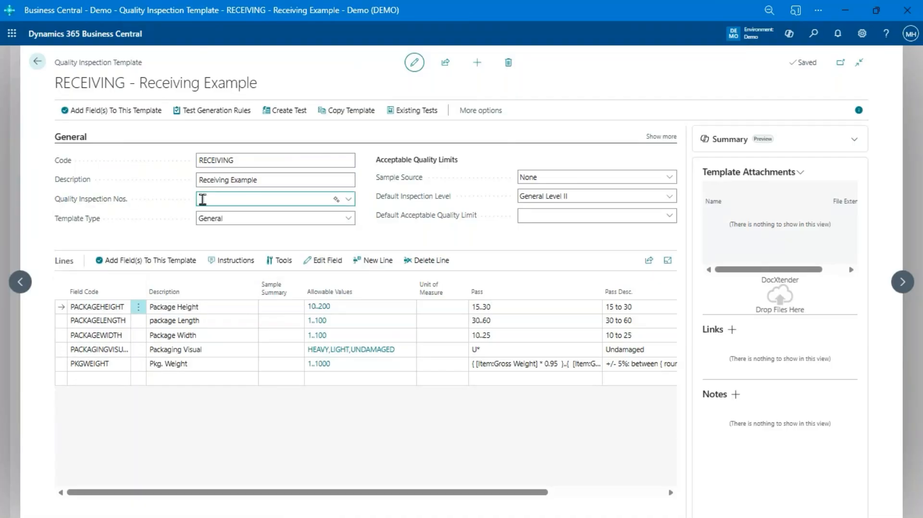
click(243, 159)
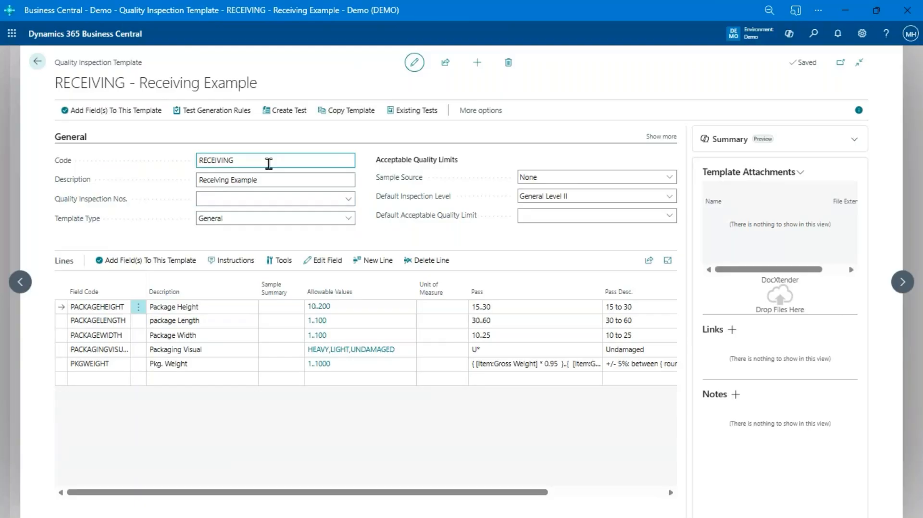
Step: Try the Balloon / Bubble template type on the RECEIVING template and restore it to General
click(349, 218)
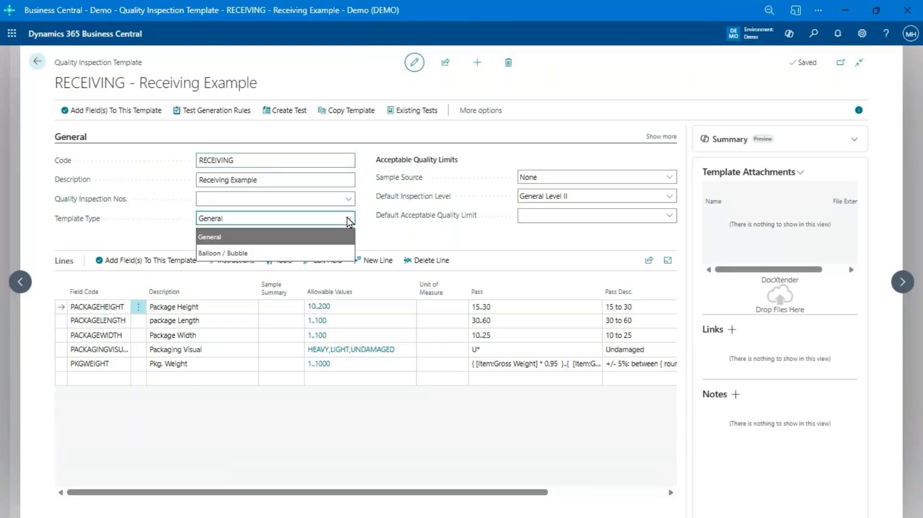
click(238, 254)
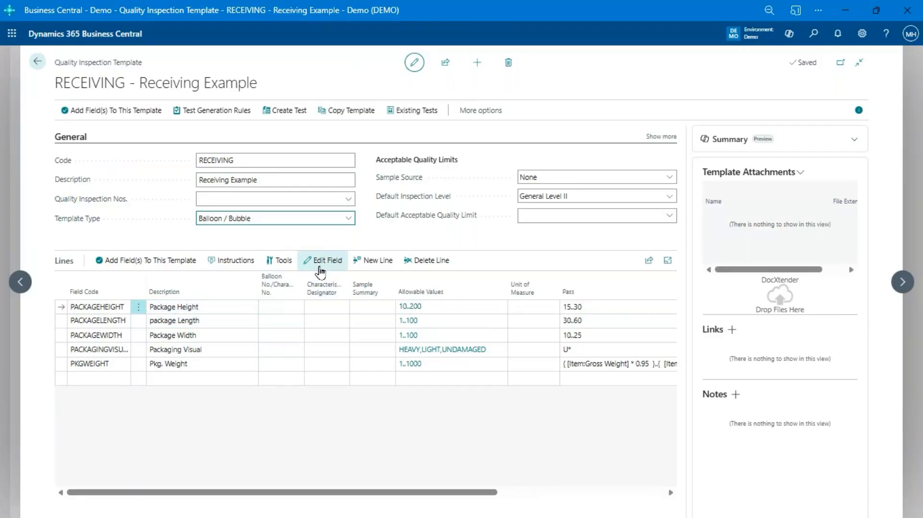
click(348, 218)
click(266, 233)
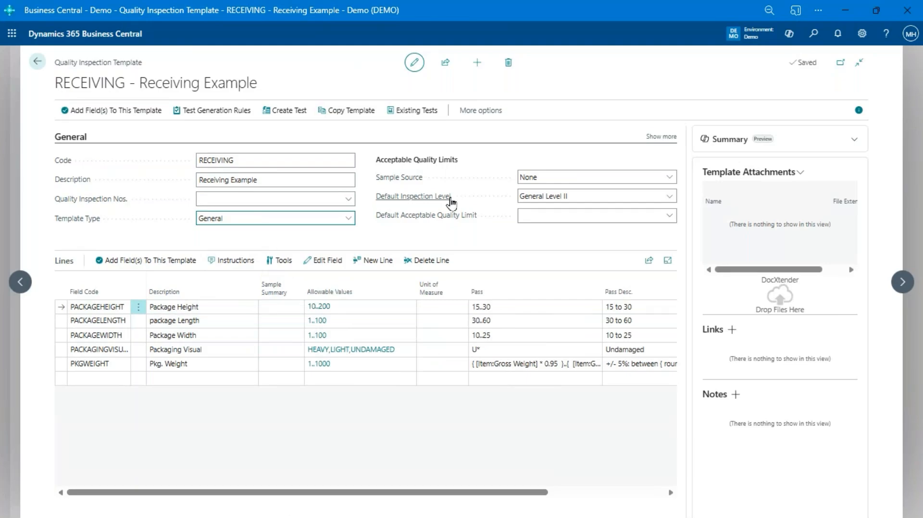
Step: Examine the Sample Source options and the additional General fields, and hide the additional fields again
click(669, 177)
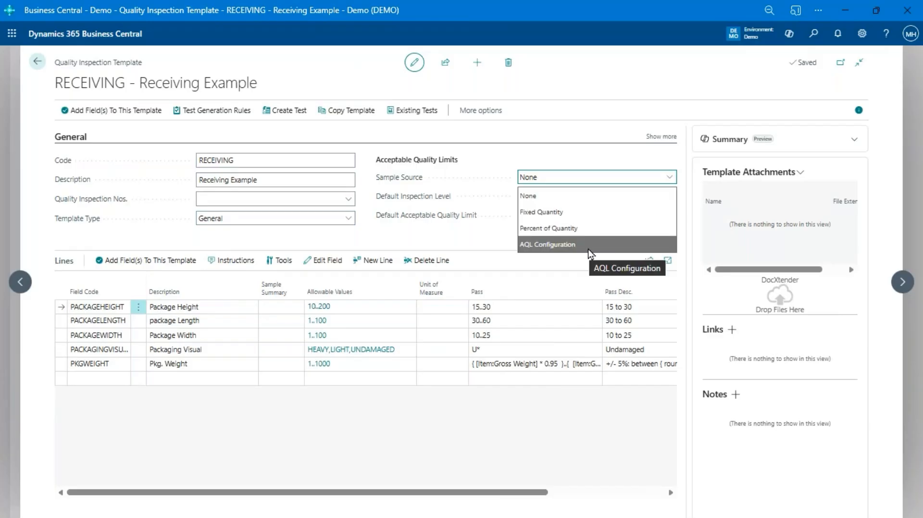
click(659, 165)
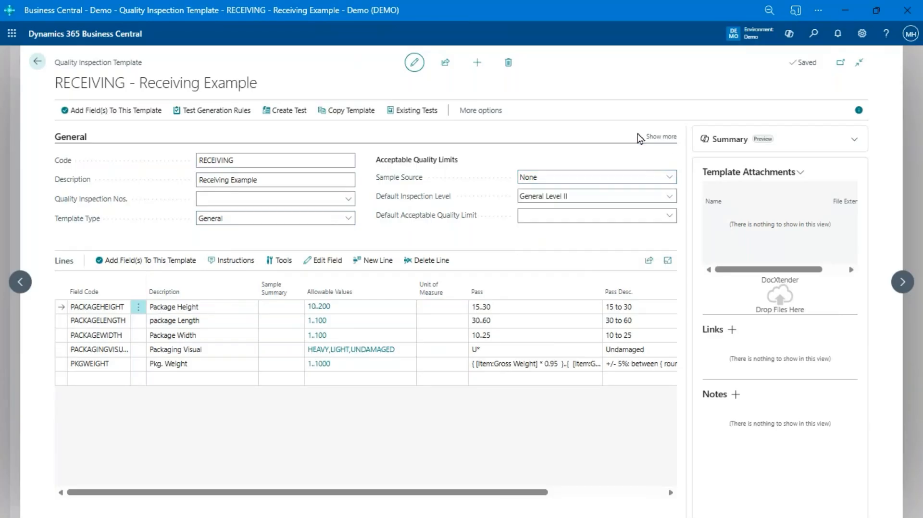
click(665, 137)
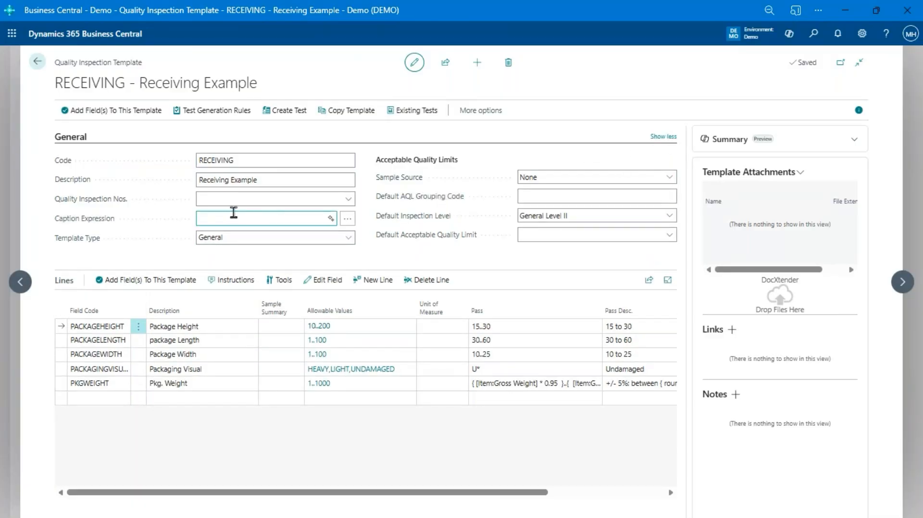
double_click(657, 137)
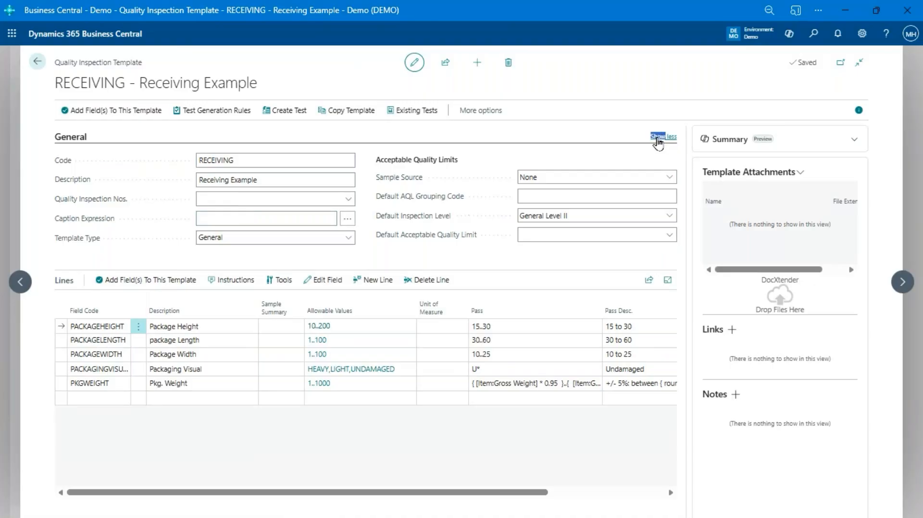
click(657, 137)
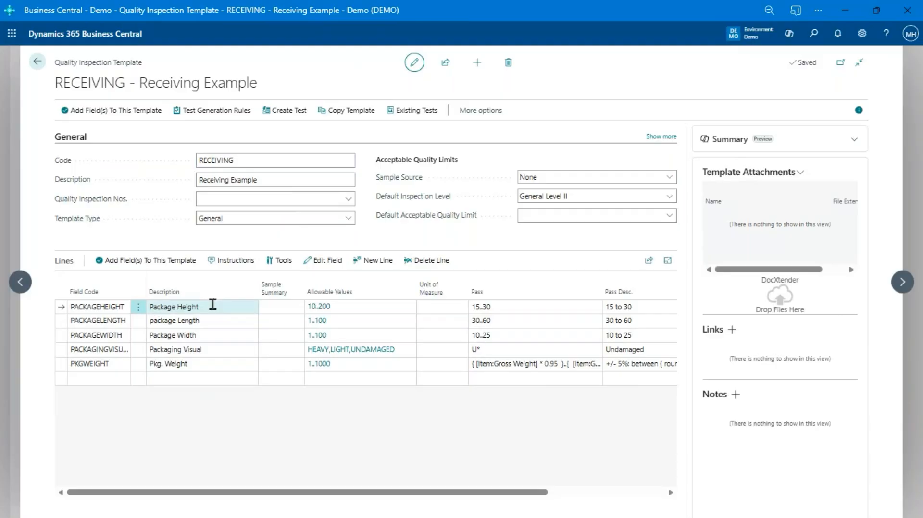
Step: View the full note and the URL field in the PACKAGEHEIGHT line's instructions, and return to the template
click(234, 265)
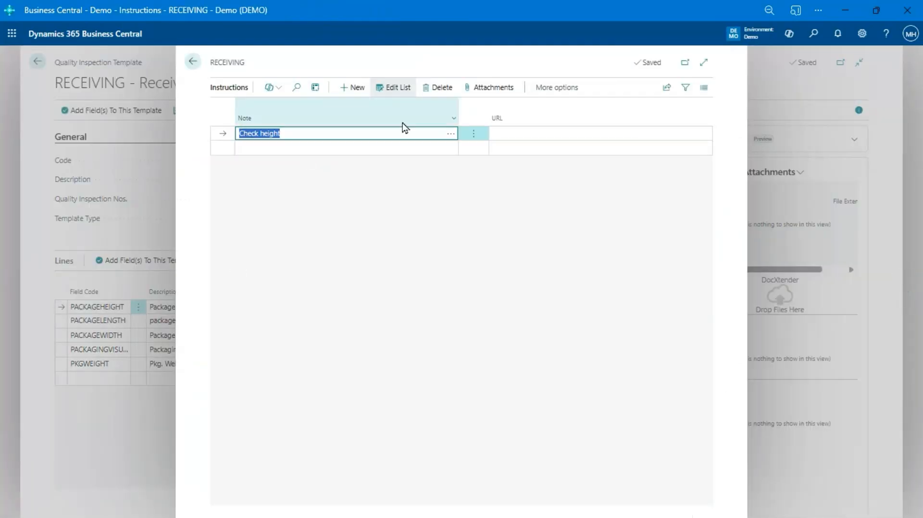
click(446, 136)
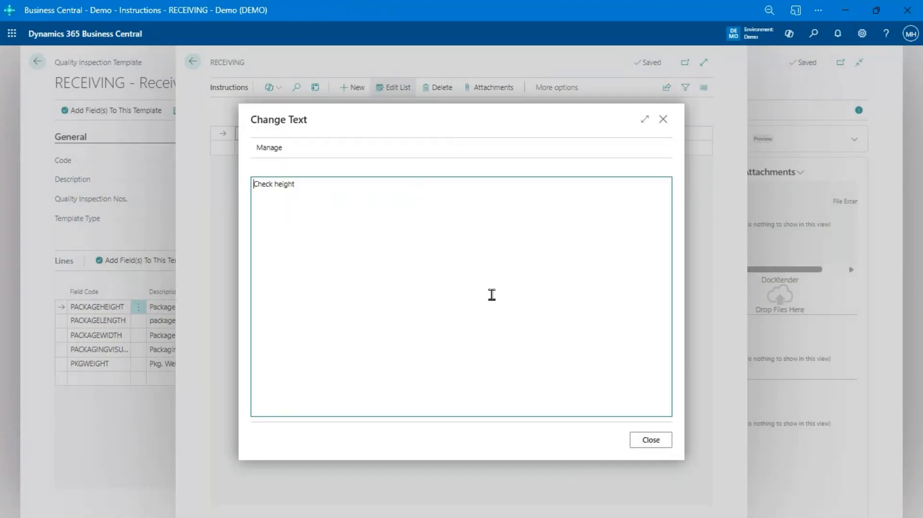
click(653, 439)
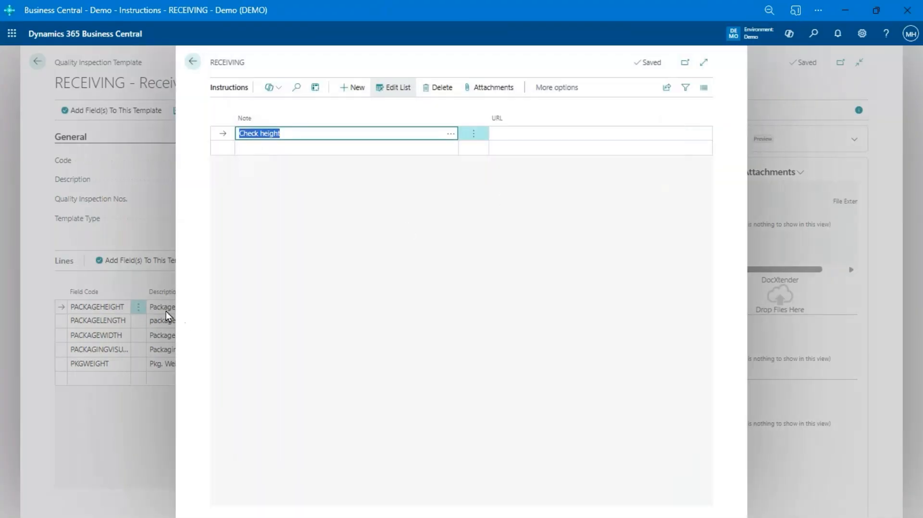
click(505, 135)
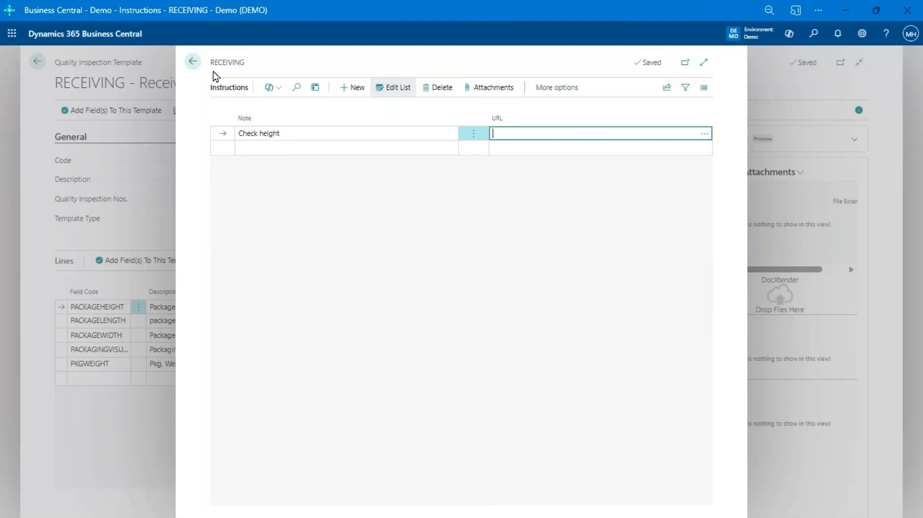
click(193, 63)
Step: Examine the tools required for the PACKAGEHEIGHT line and return to the template
click(283, 262)
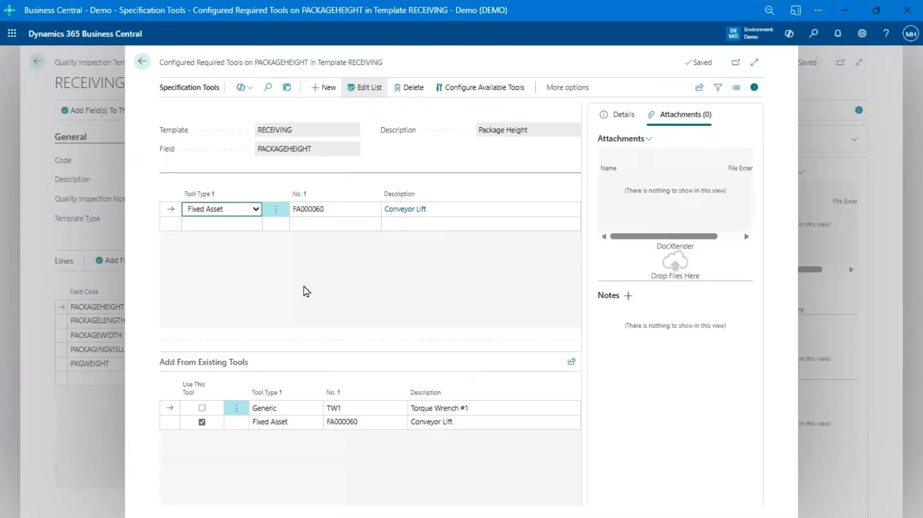
click(330, 276)
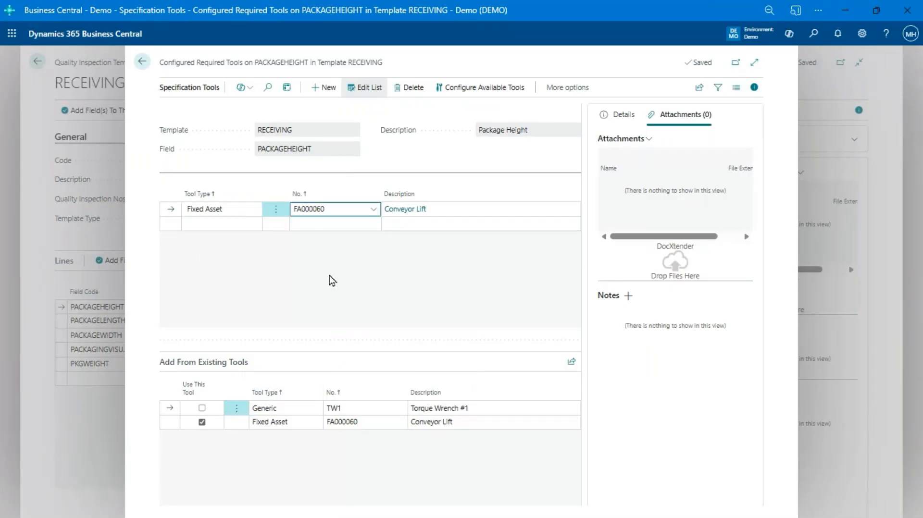
key(Escape)
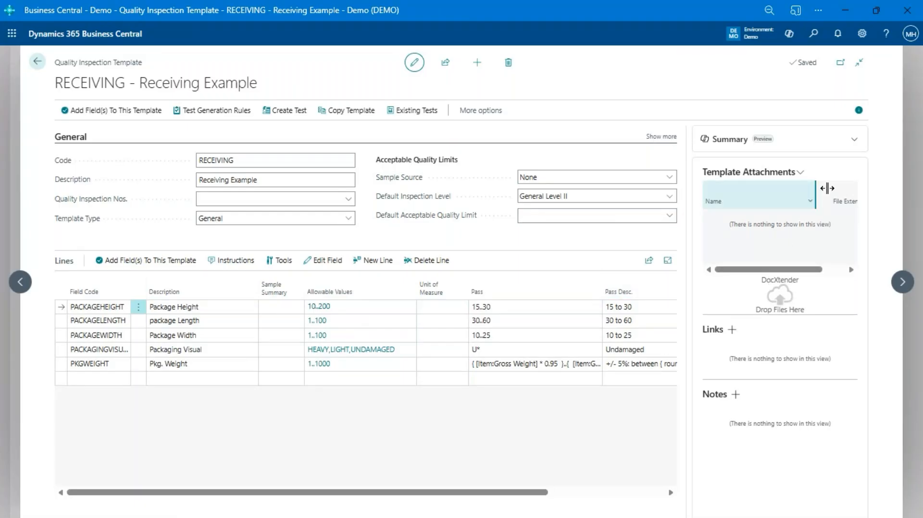
Step: View the actions available for the template attachments and return to the PACKAGEHEIGHT line
click(801, 172)
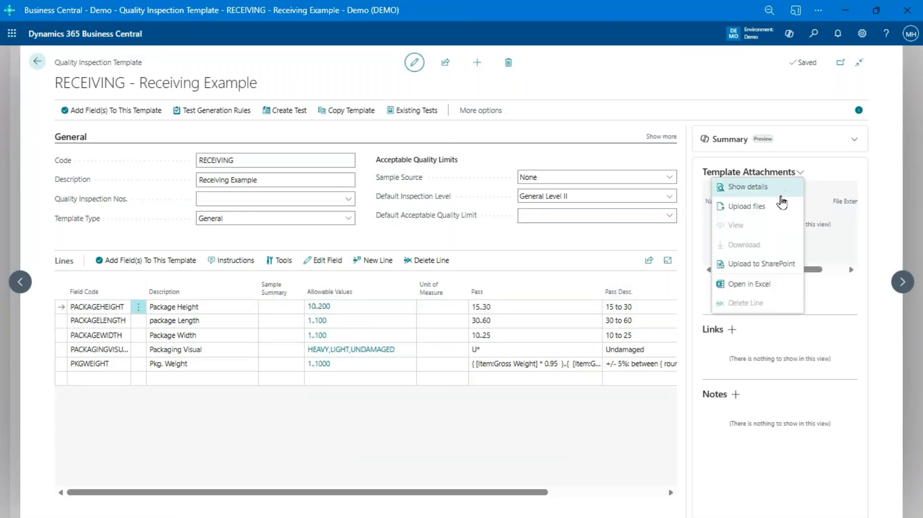
click(820, 235)
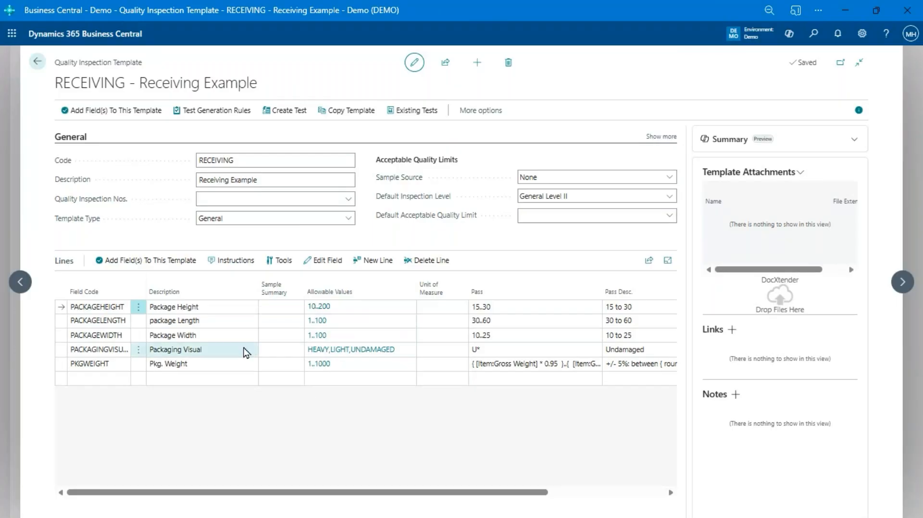
click(217, 304)
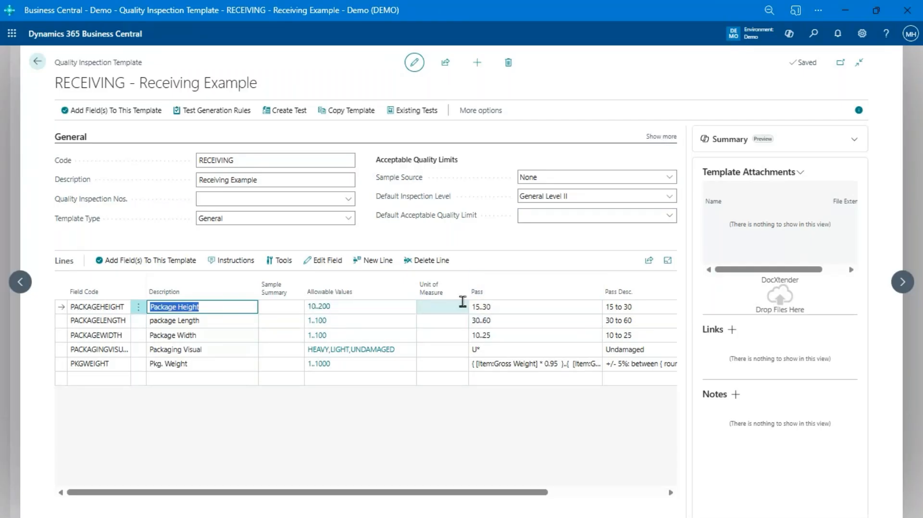
Step: Examine the Pass range of the PACKAGEHEIGHT line, including its lower limit, range separator and upper limit
click(496, 308)
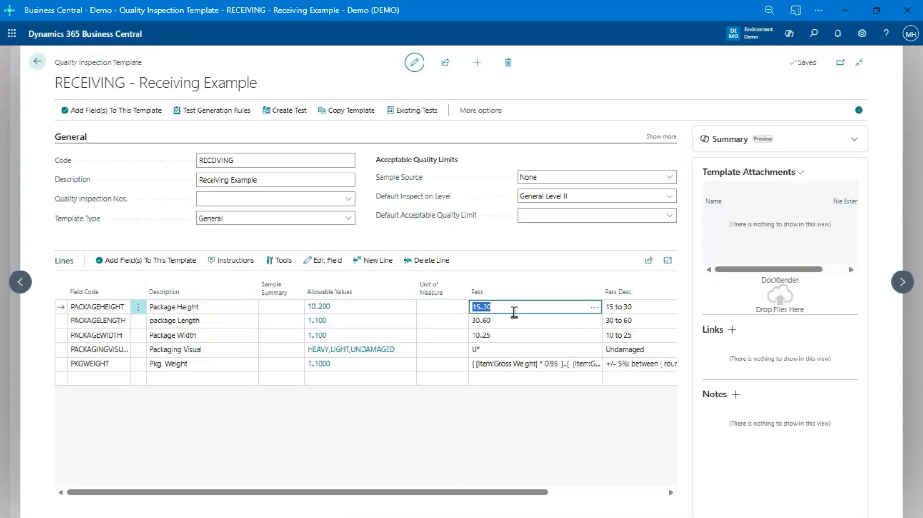
click(553, 304)
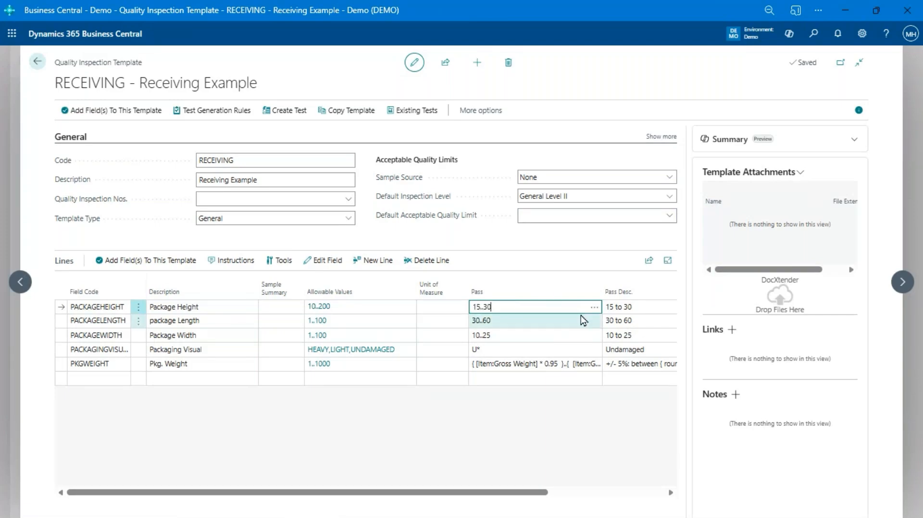
key(Left)
key(Left)
key(Left)
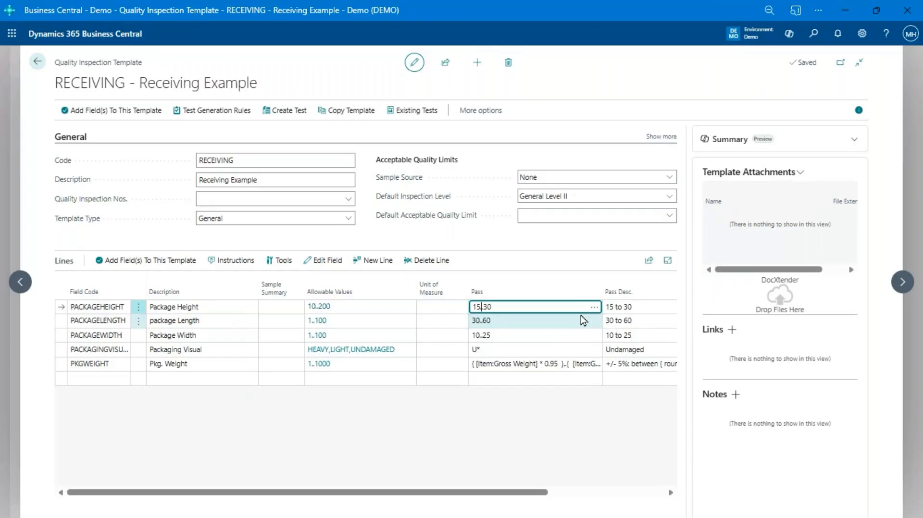
key(Right)
key(Left)
key(Left)
key(Right)
key(Right)
key(Left)
key(Right)
key(shift+Left)
key(shift+Left)
key(Right)
key(Right)
key(Right)
key(Left)
key(Left)
key(Left)
key(Left)
key(shift+Right)
key(shift+Right)
key(shift+Right)
key(shift+Right)
key(shift+Right)
key(shift+Right)
Step: Compare the Pass conditions down to the Packaging Visual line and return to the PACKAGEHEIGHT line's Pass range
key(Down)
key(Down)
key(Down)
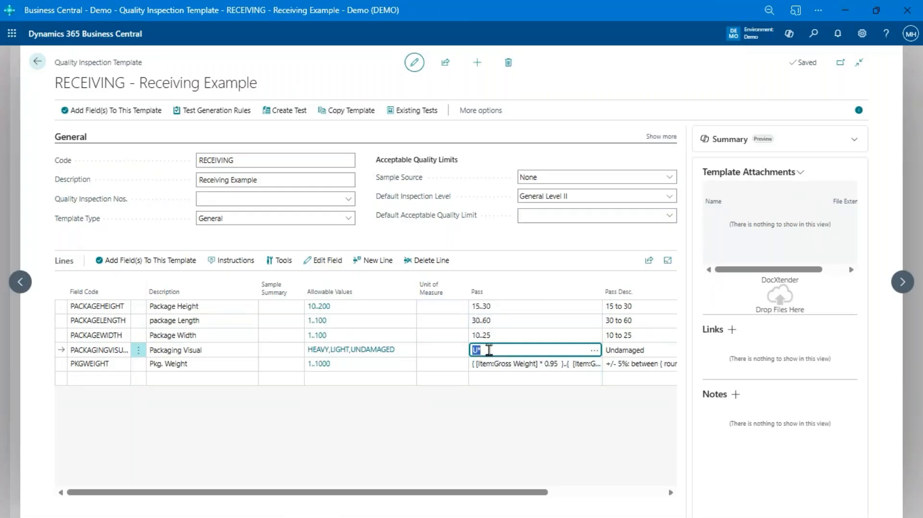
key(Up)
key(Up)
key(Up)
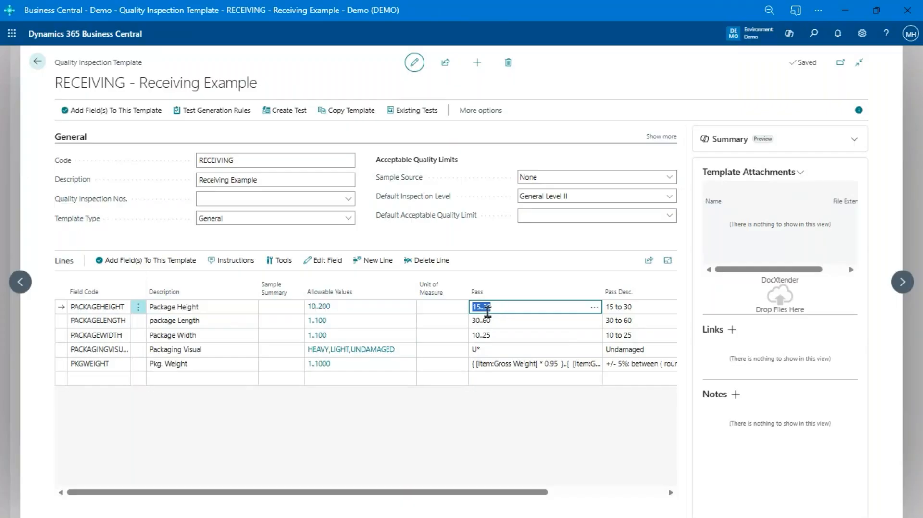
click(488, 311)
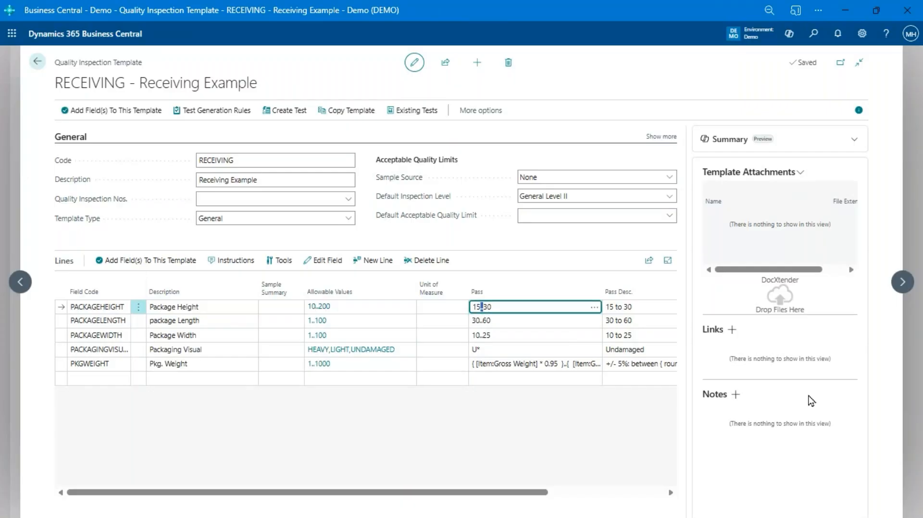
key(Left)
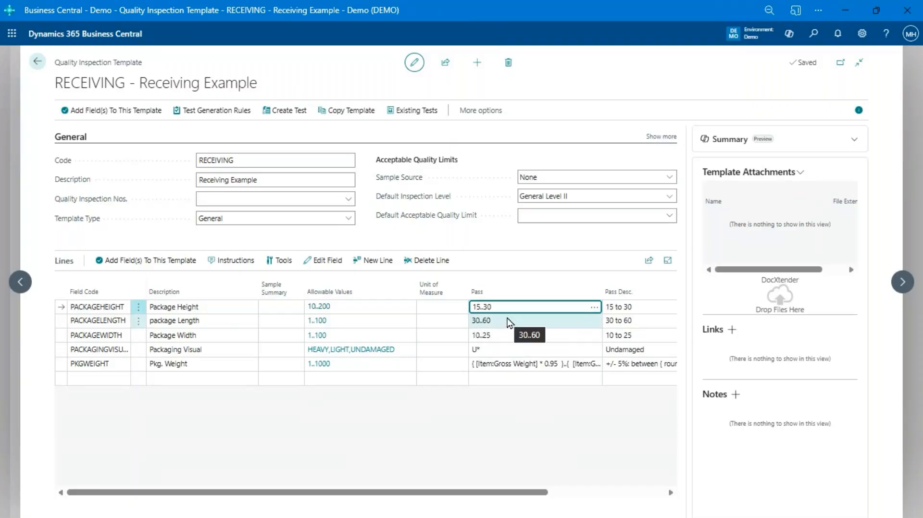
key(Down)
key(Up)
mouse_move(514, 300)
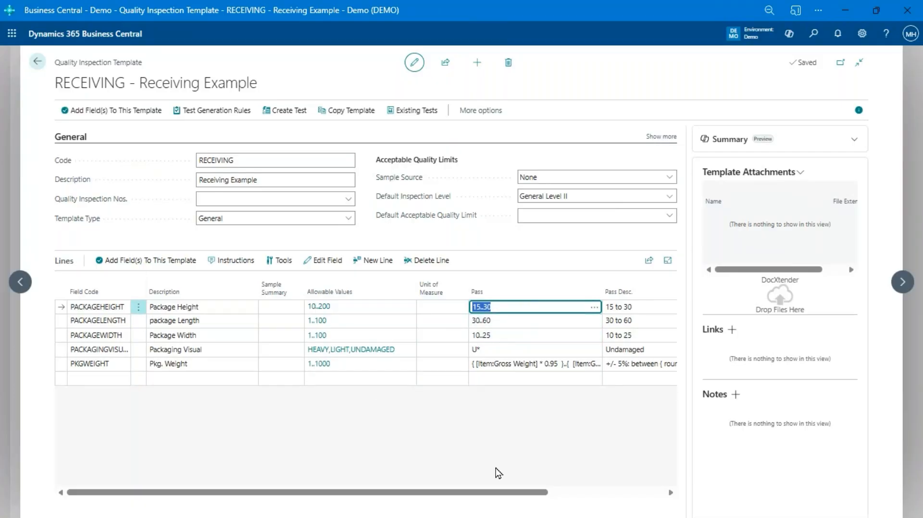
click(500, 307)
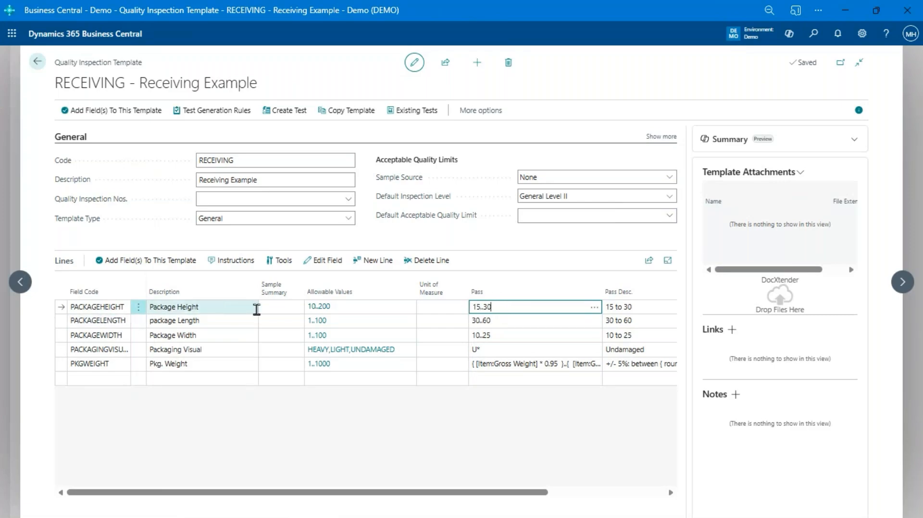
Step: Examine the PACKAGEHEIGHT line's Pass description and return to its field code
click(620, 307)
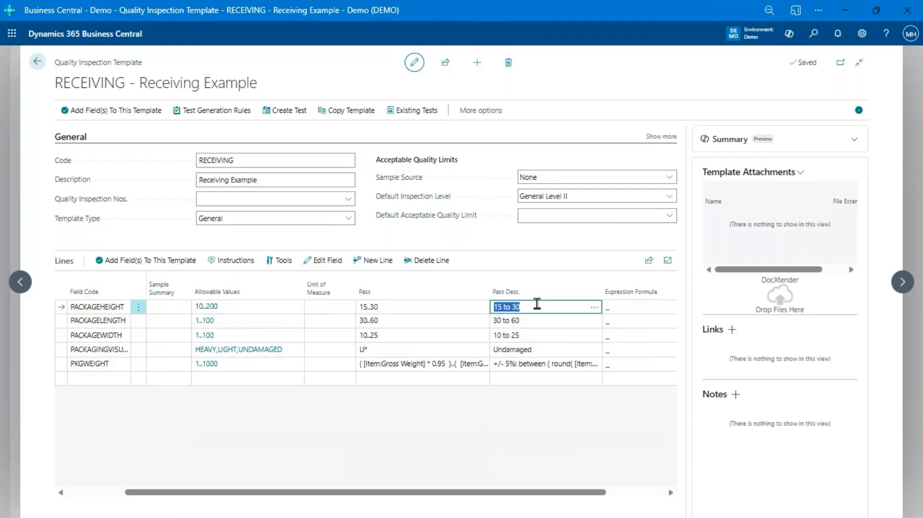
key(shift+Tab)
key(shift+Tab)
key(shift+Tab)
key(shift+Tab)
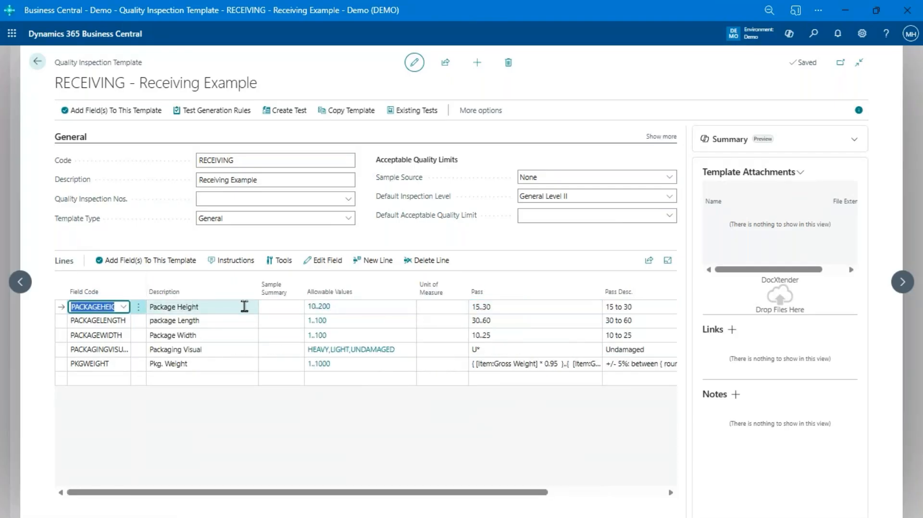
Step: Open the wizard for adding fields to this template and browse the list of existing fields
click(187, 353)
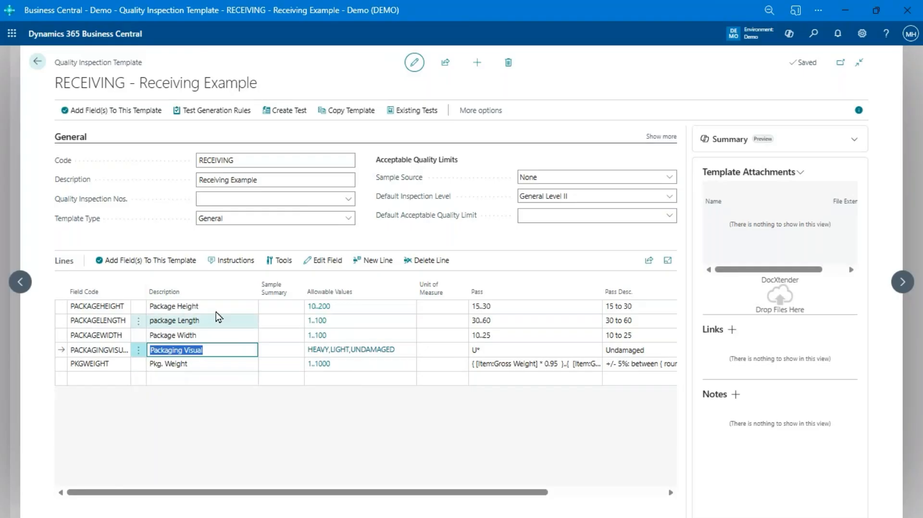
click(157, 267)
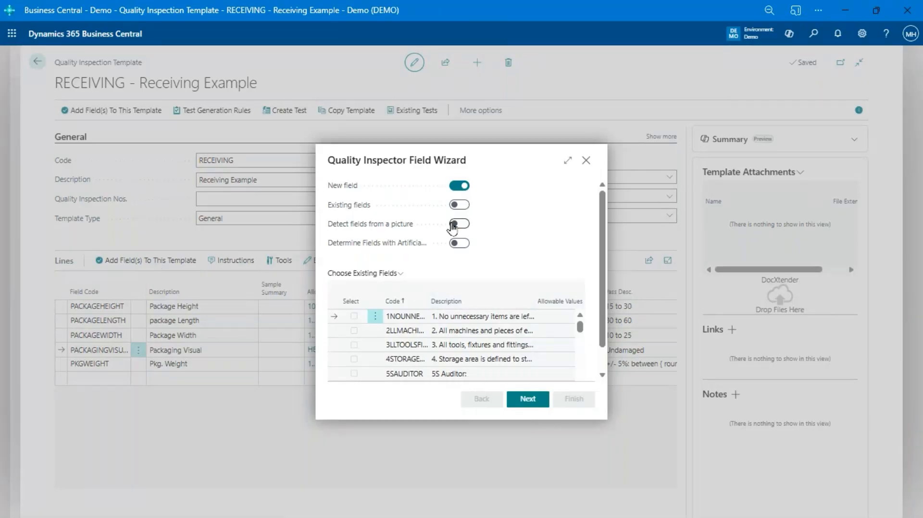
scroll(456, 326, down, 5)
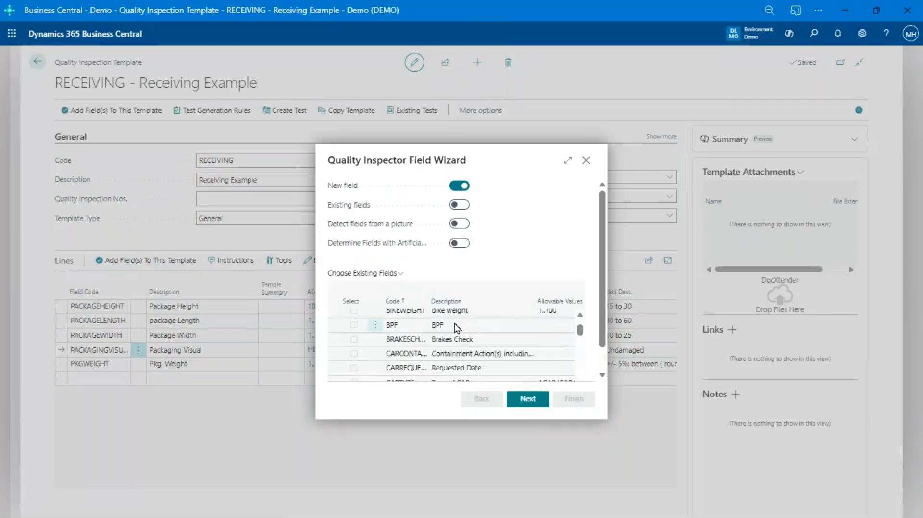
scroll(455, 327, down, 2)
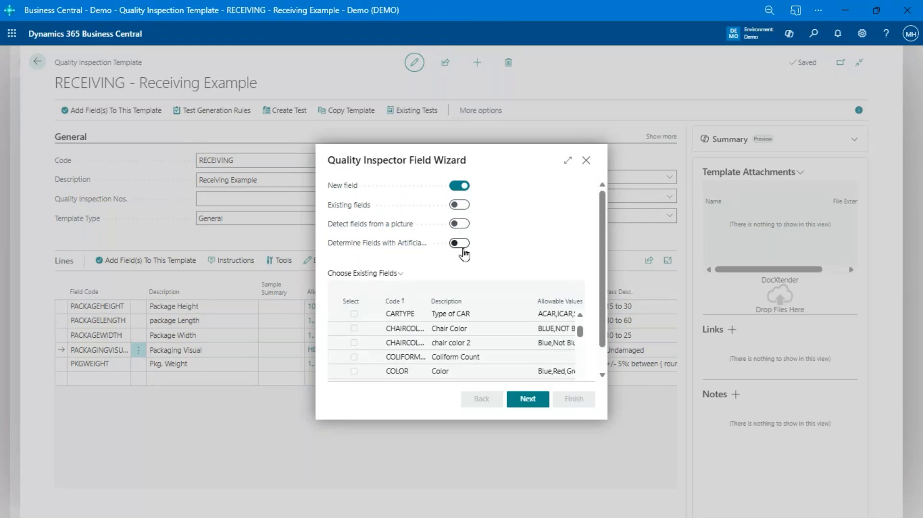
Step: Switch the wizard to determining fields with artificial intelligence and examine its Example Item No. and Additional Guidance fields
click(461, 244)
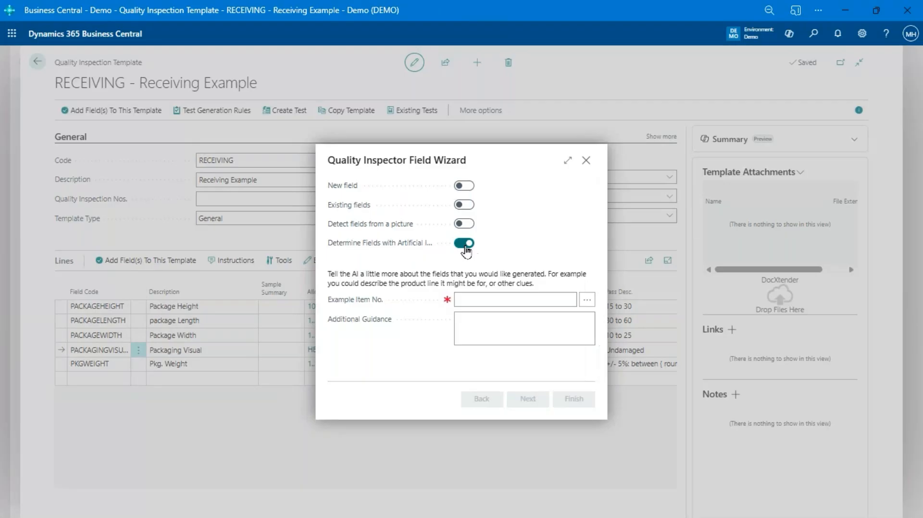
click(513, 314)
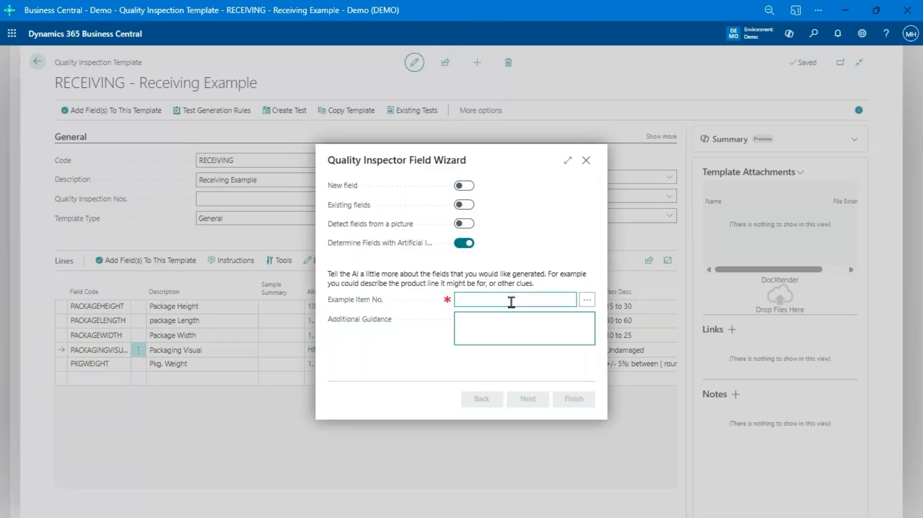
click(511, 302)
click(502, 319)
Step: Try a new field described as "test", view its data type choices, and close the wizard without adding it
click(464, 185)
click(535, 403)
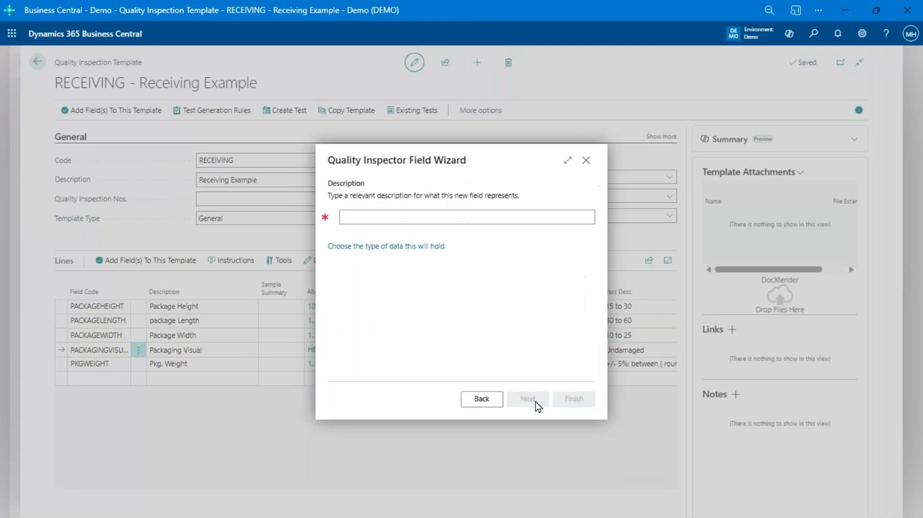
click(445, 217)
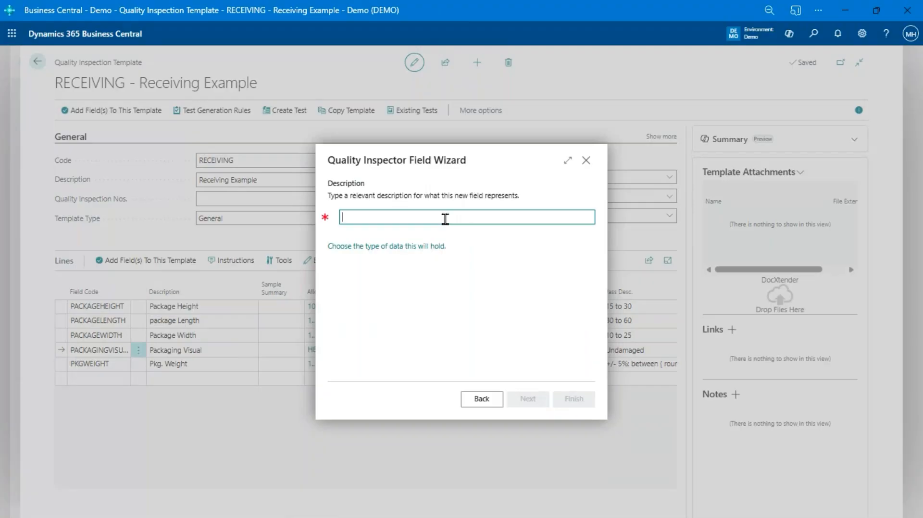
text(test)
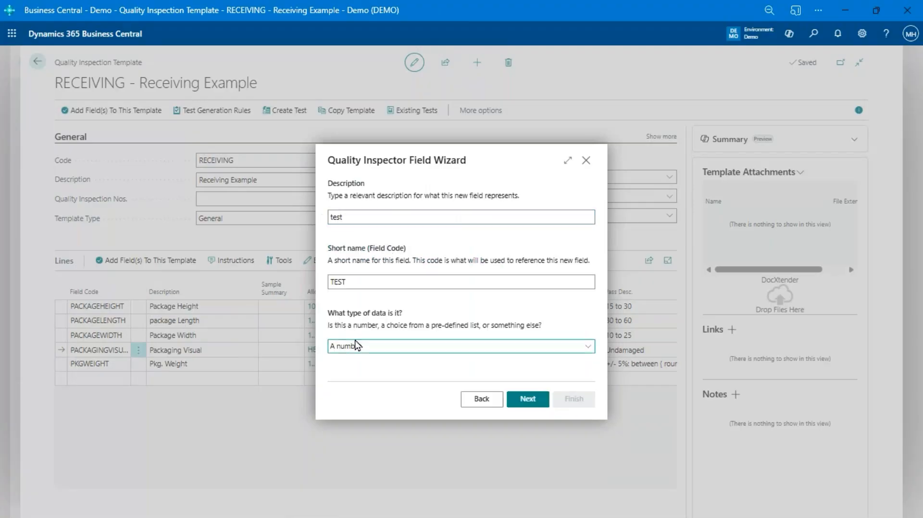
click(355, 342)
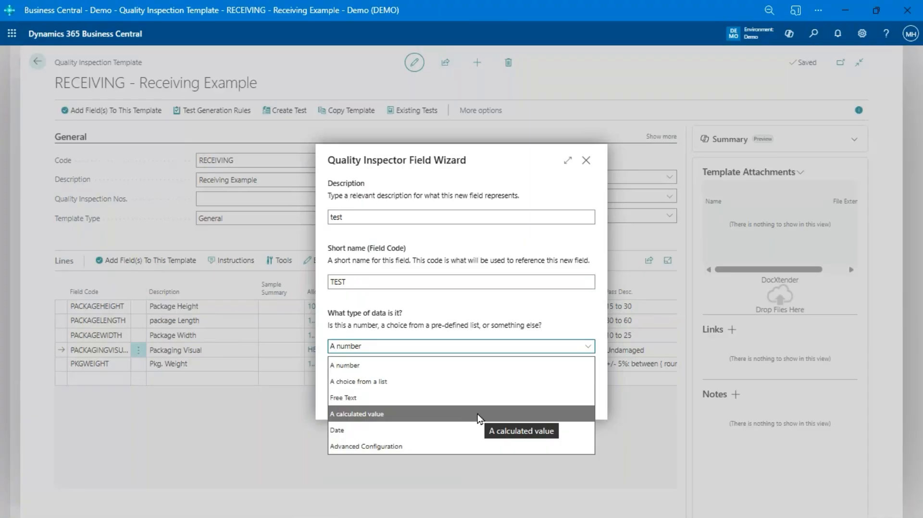
click(525, 316)
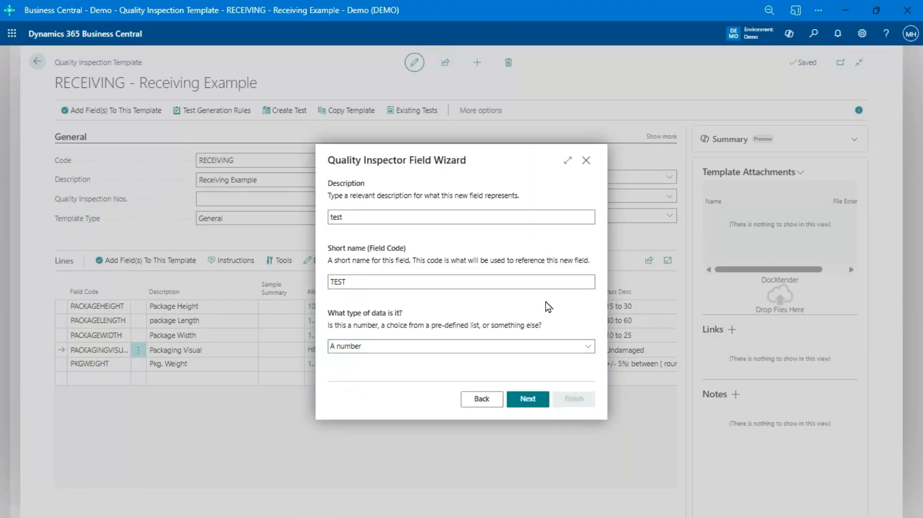
click(586, 161)
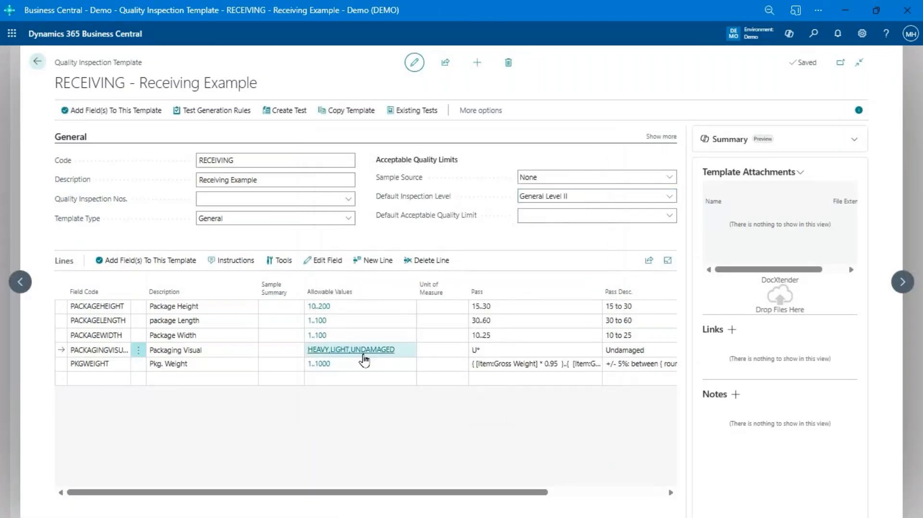
Step: Examine the Sample Summary options for the PACKAGEHEIGHT line and leave the setting blank
click(185, 307)
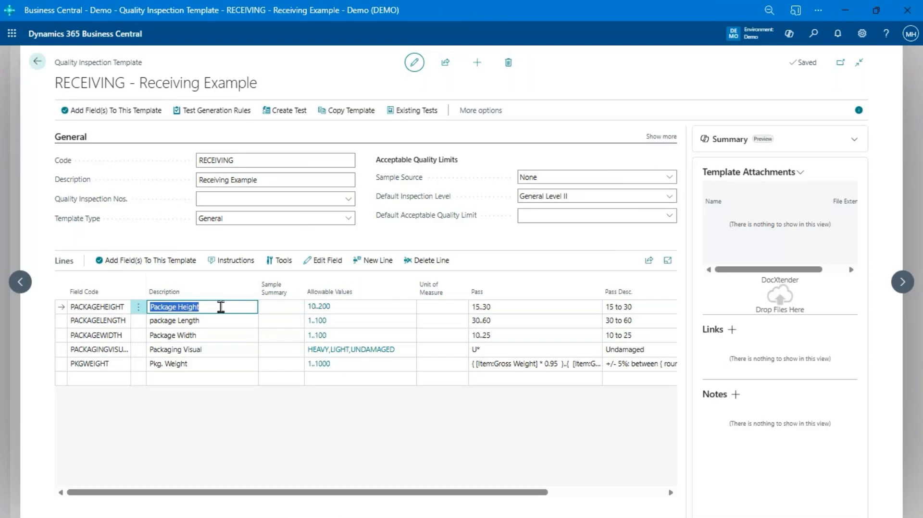
click(290, 312)
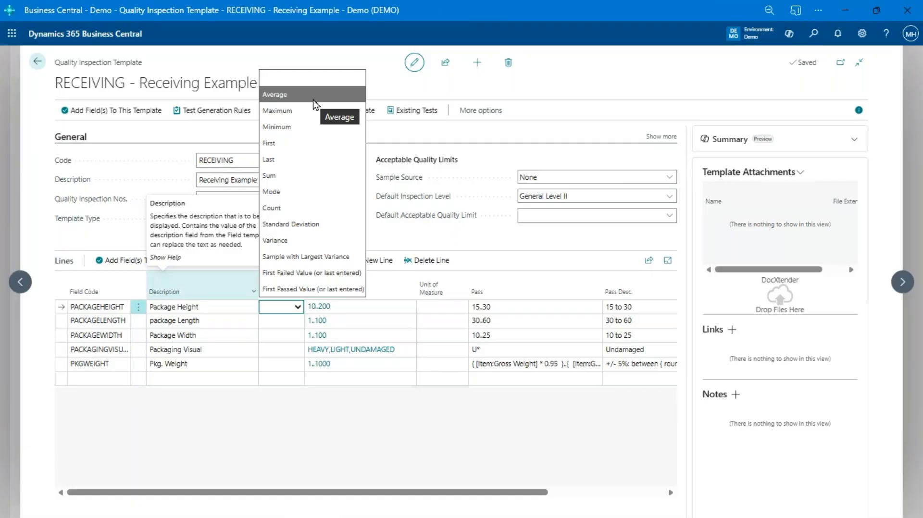
click(211, 306)
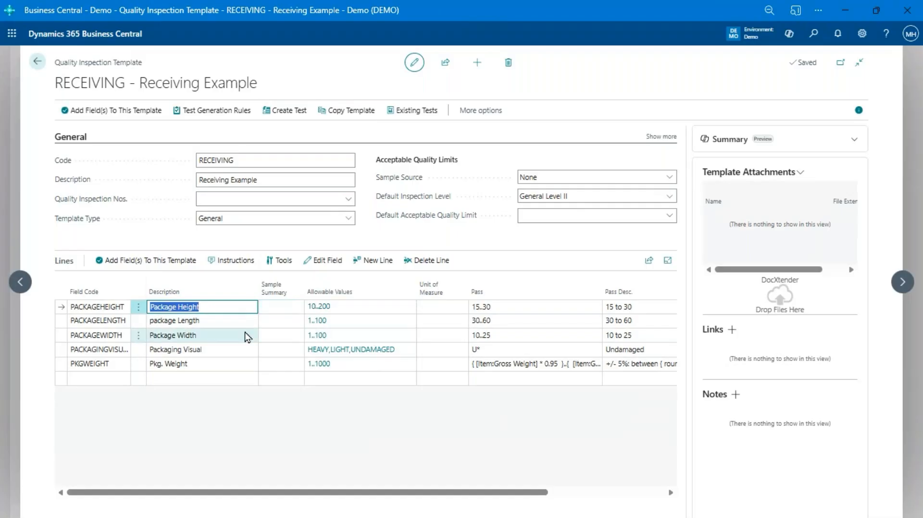
Step: Review the PACKAGEHEIGHT line's Pass range and open the PKGWEIGHT line's Pass expression in the expression editor
click(211, 365)
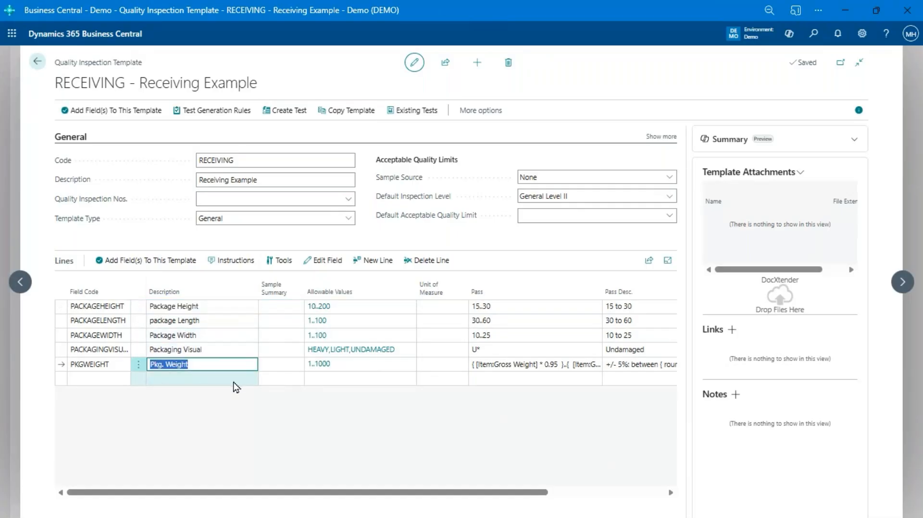
click(490, 312)
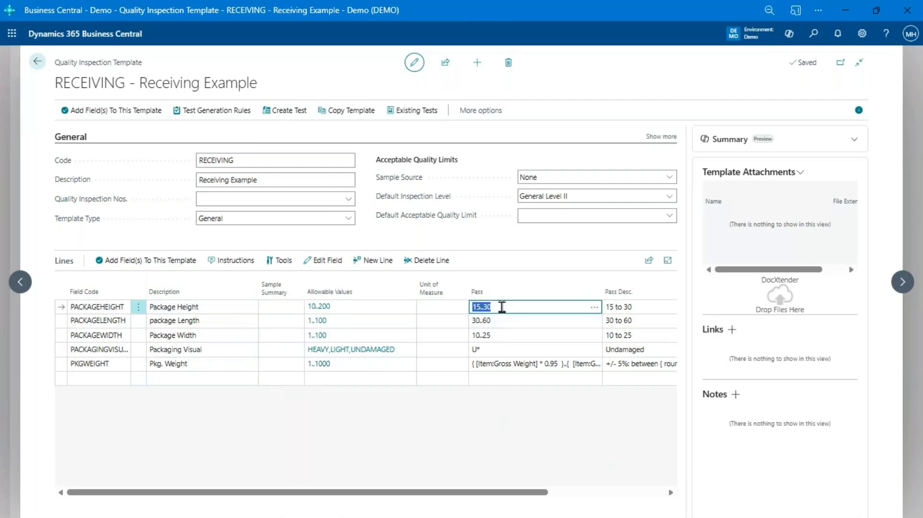
click(489, 307)
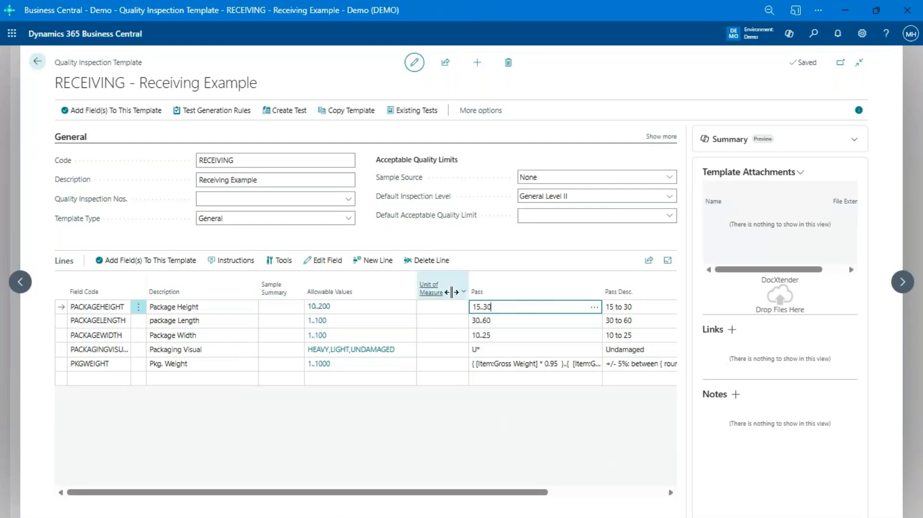
drag(500, 307, 477, 299)
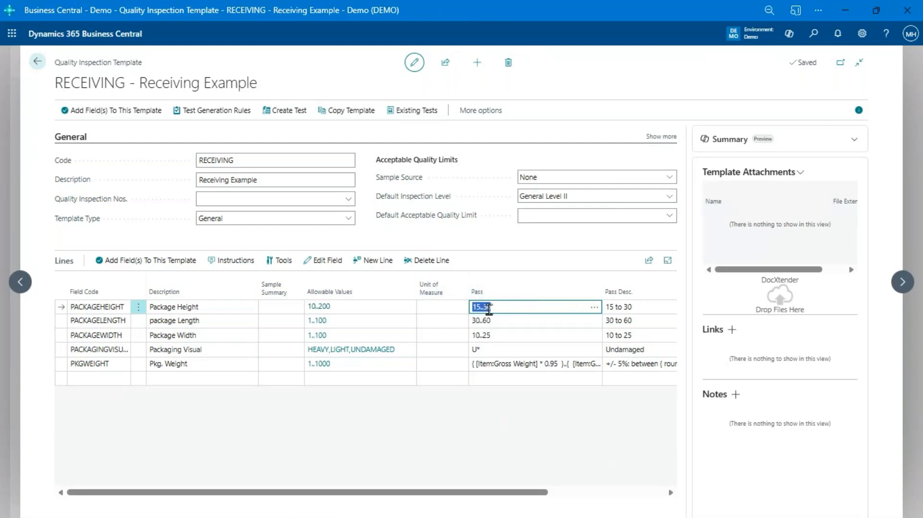
click(509, 311)
click(512, 361)
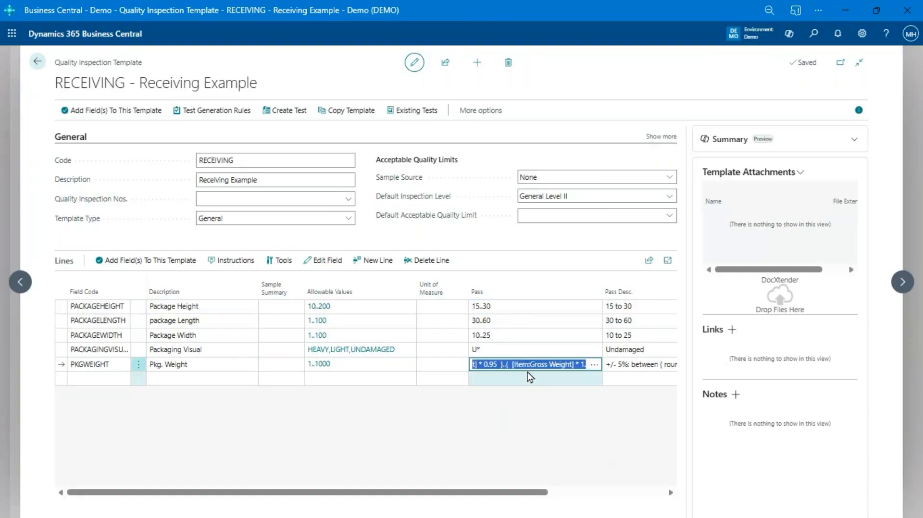
click(596, 367)
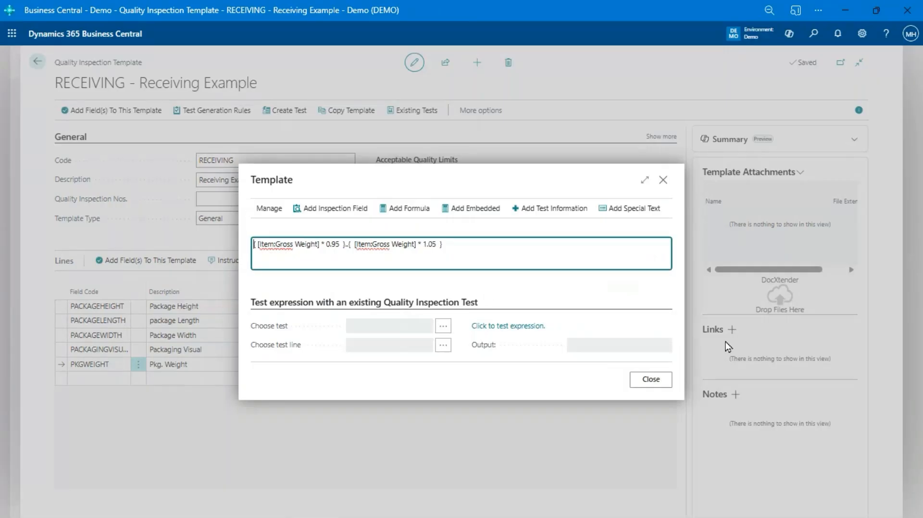
Step: Examine the lower bound of the PKGWEIGHT Pass expression: the [Item:Gross Weight] reference, its 0.95 multiplier and the range separator
key(Right)
key(Right)
key(shift+Right)
key(shift+Right)
key(shift+Right)
key(shift+Right)
key(shift+Right)
key(shift+Right)
key(shift+Right)
key(shift+Right)
key(shift+Right)
key(shift+Right)
key(shift+Right)
key(shift+Right)
key(shift+Right)
key(shift+Right)
key(shift+Right)
key(shift+Right)
key(shift+Right)
key(shift+Right)
key(shift+Right)
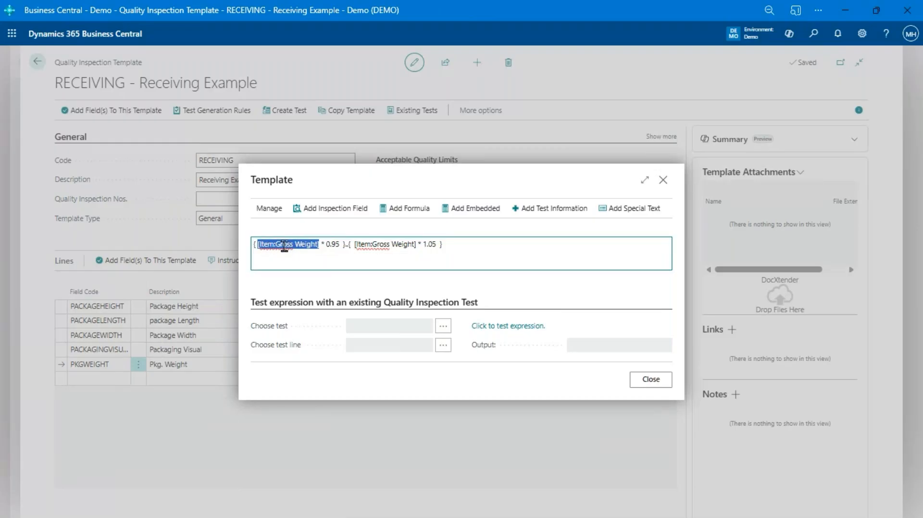
click(332, 247)
drag(344, 244, 351, 244)
text(..)
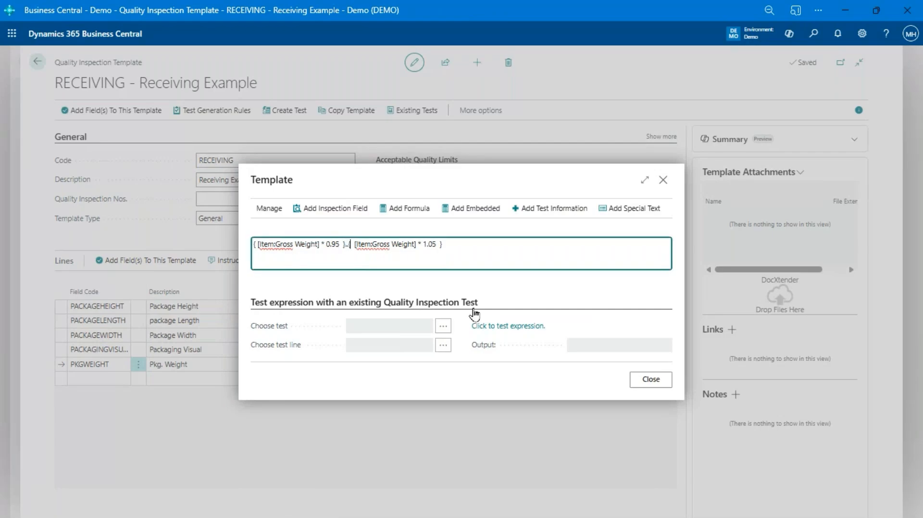
Step: Examine the upper bound of the PKGWEIGHT Pass expression: the second [Item:Gross Weight] reference and its 1.05 multiplier
text({)
key(Right)
key(shift+Right)
key(shift+Right)
key(shift+Right)
key(shift+Right)
key(shift+Right)
key(shift+Right)
key(shift+Right)
key(shift+Right)
key(shift+Right)
key(shift+Right)
key(shift+Right)
key(shift+Right)
key(shift+Right)
key(shift+Right)
key(shift+Right)
key(shift+Right)
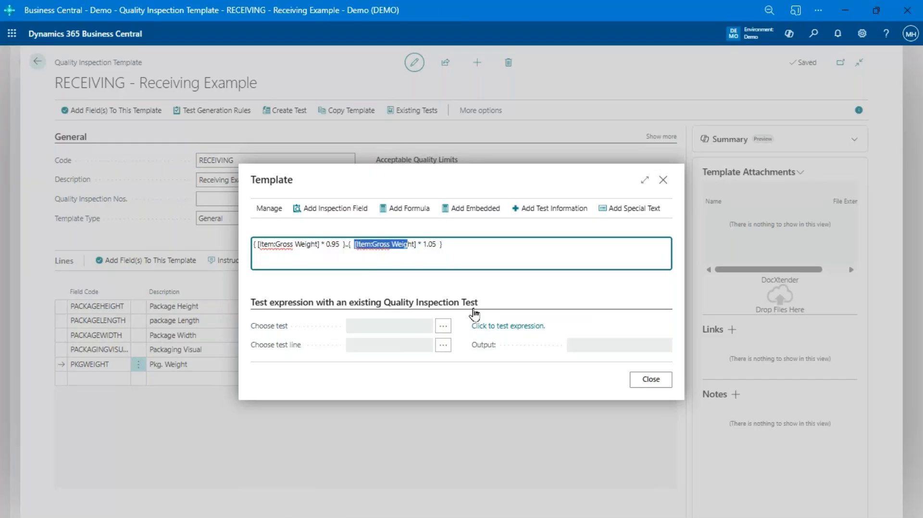
key(Right)
key(Right)
key(Right)
key(Right)
key(Right)
key(Right)
key(Left)
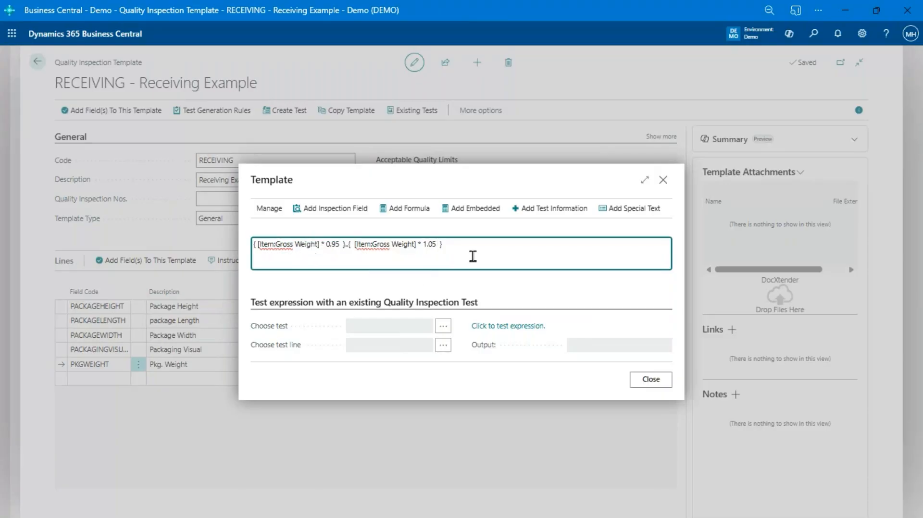
Step: Look through the insertable reference choices, from ATTRIBUTE and Routing to BOM and Measure, and close the list without inserting one
click(608, 208)
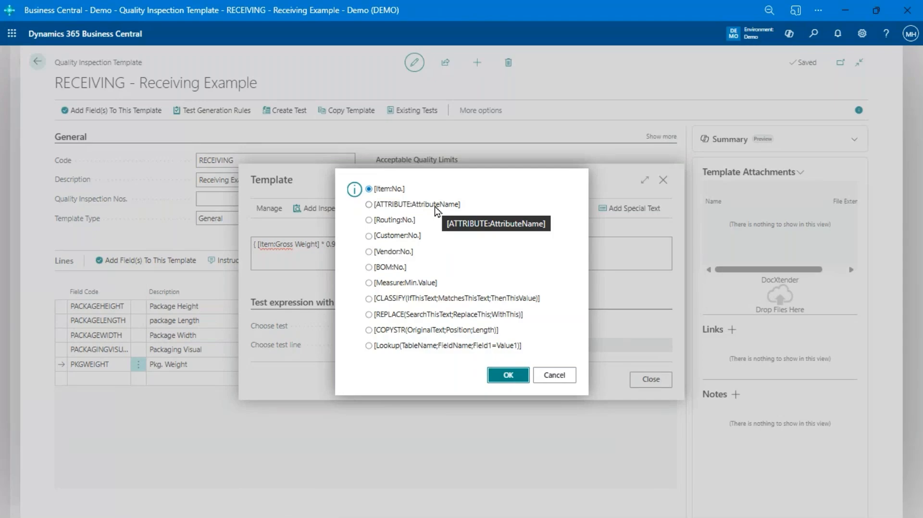
click(403, 207)
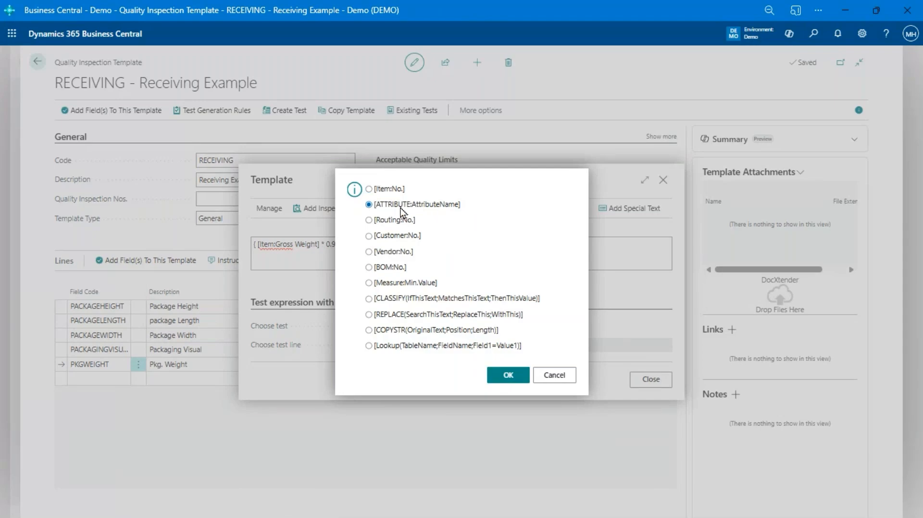
click(414, 222)
click(405, 249)
click(401, 237)
click(406, 253)
click(399, 268)
click(387, 285)
click(554, 376)
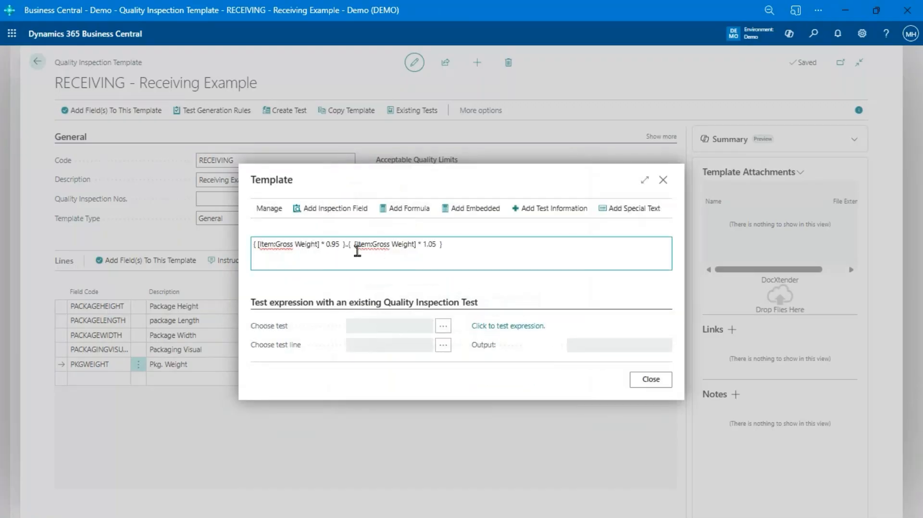
Step: Look through the formula functions available for the Pass expression and close the list without adding one
click(441, 246)
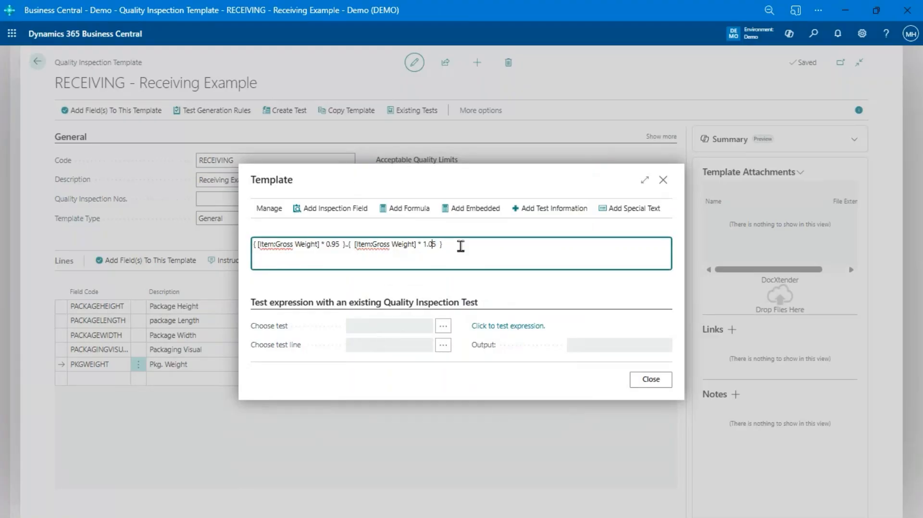
click(408, 212)
scroll(422, 247, down, 10)
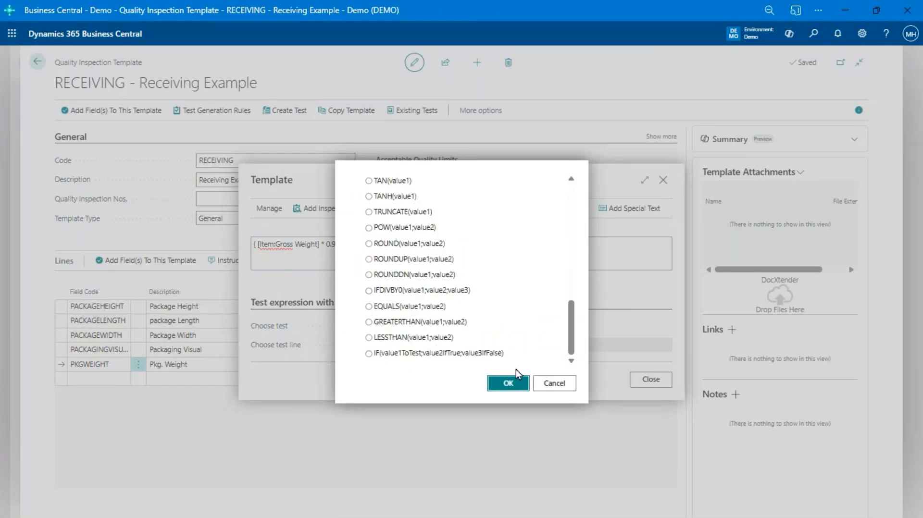
click(566, 383)
click(446, 243)
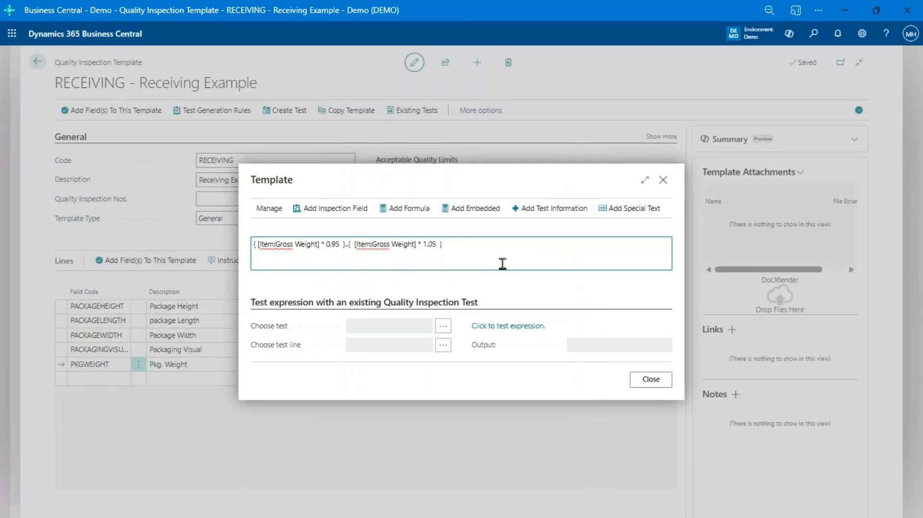
Step: View the inspection fields that can be inserted into the expression, dismiss the lookup and close the expression editor
click(319, 217)
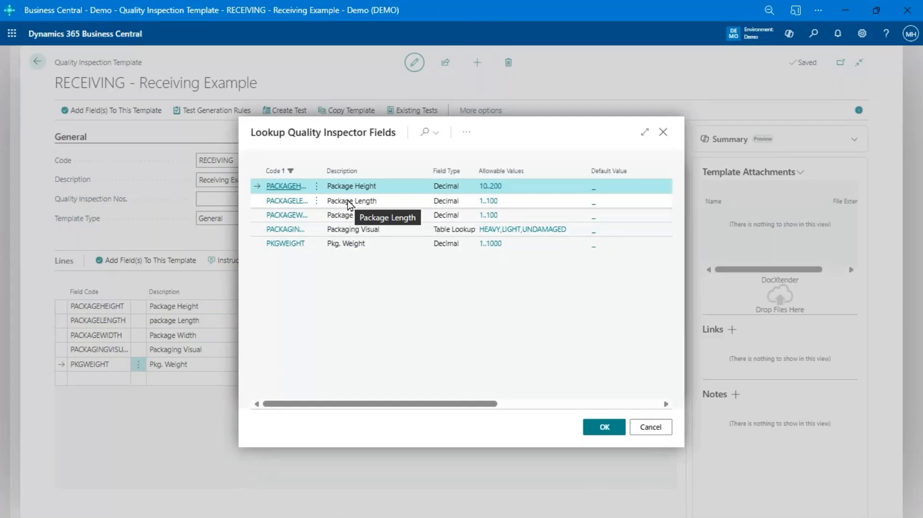
click(651, 427)
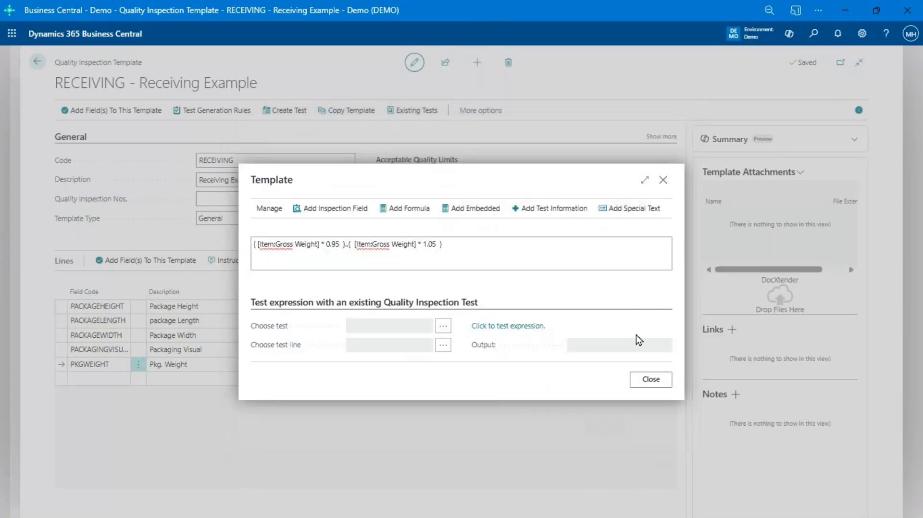
click(482, 265)
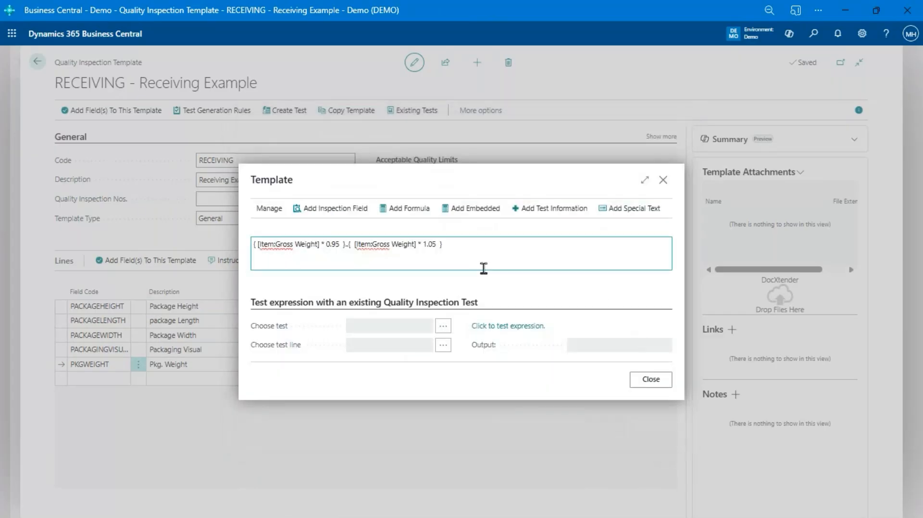
click(637, 377)
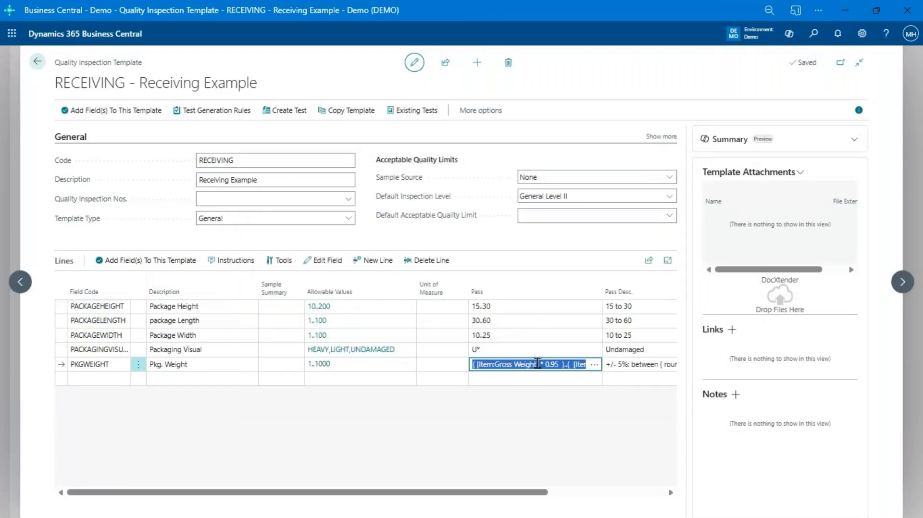
Step: Review the Pass conditions of the template lines from PACKAGINGVISUAL up to PACKAGEHEIGHT
click(534, 354)
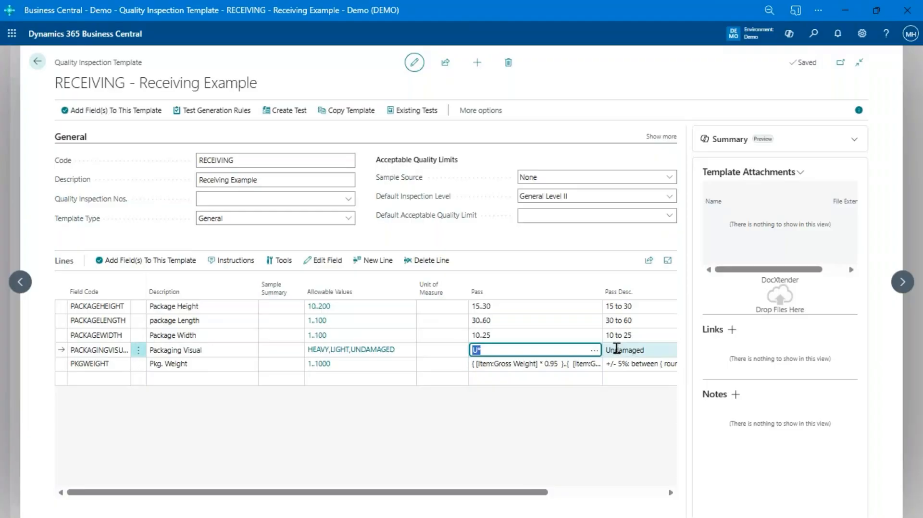
key(Down)
key(Up)
key(Up)
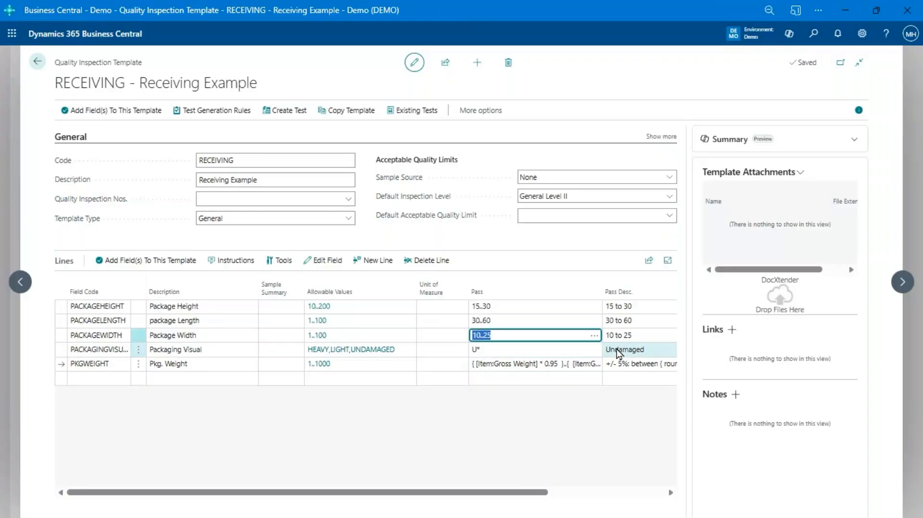
key(Up)
key(Up)
key(Left)
key(Left)
key(Left)
key(Left)
key(Left)
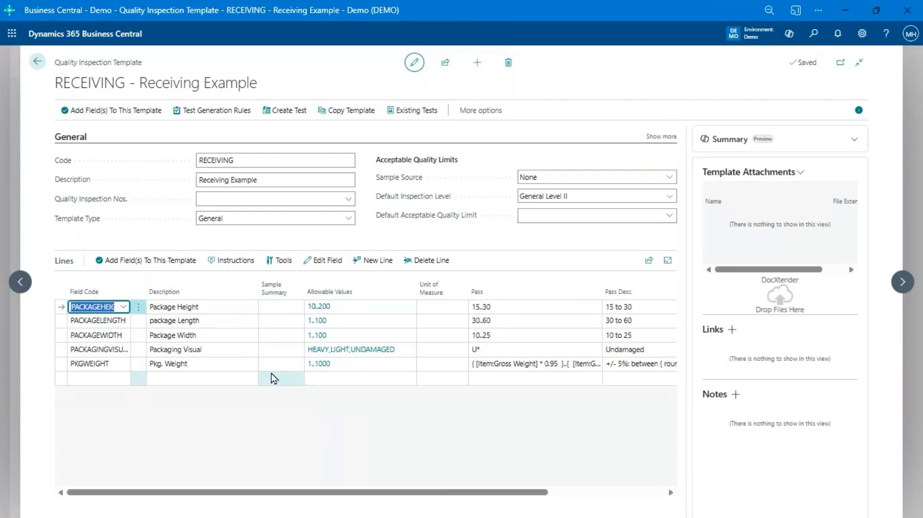
Step: Open the RECEIVING template's test generation rules and examine the vendor and item category criteria in the first rule's condition filter
click(228, 114)
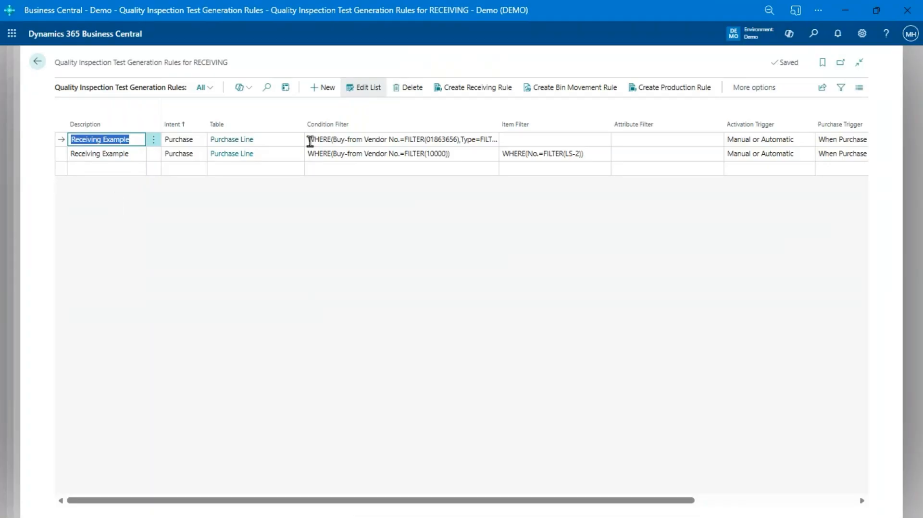
click(382, 140)
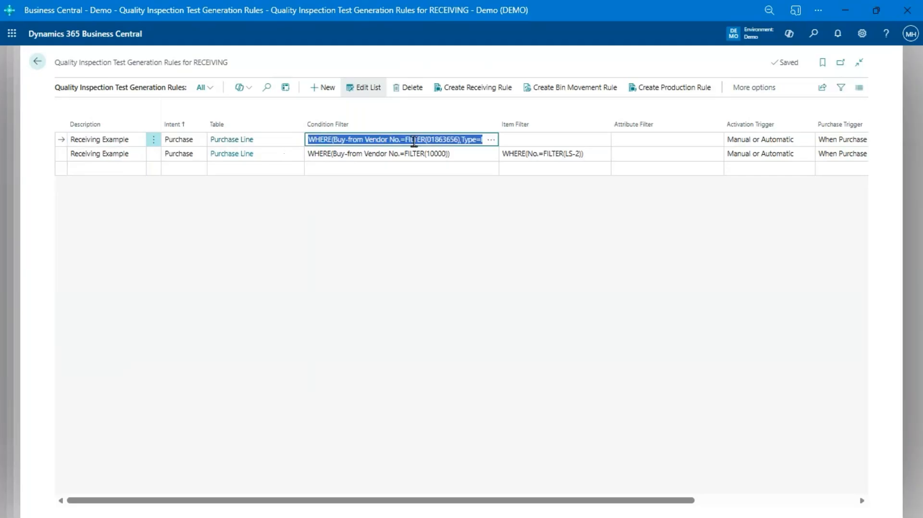
click(491, 142)
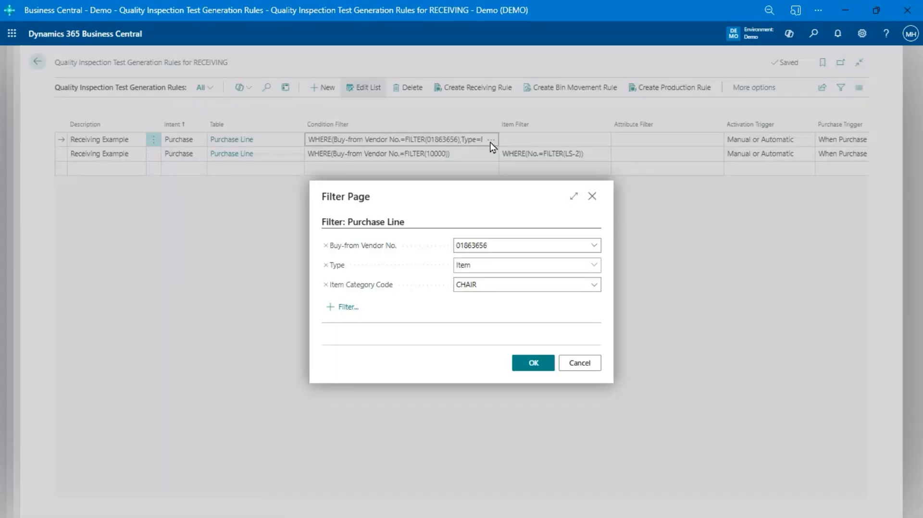
click(495, 245)
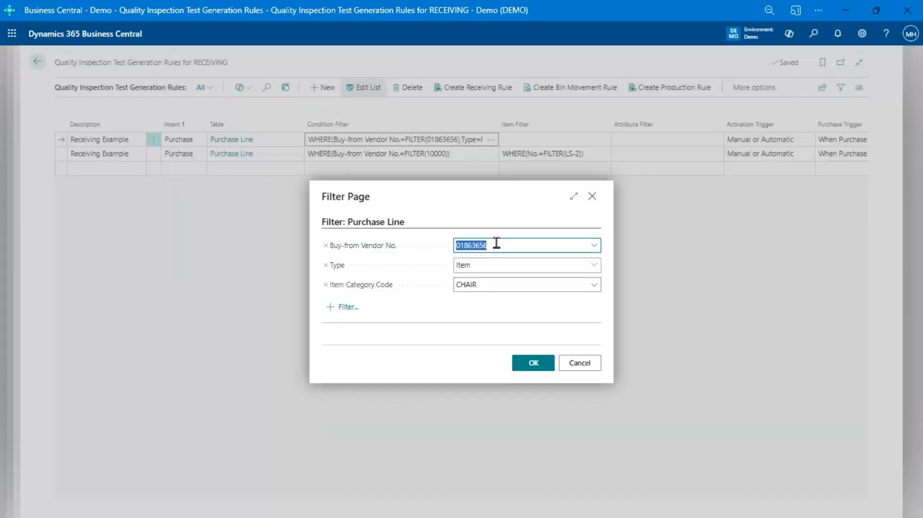
click(484, 285)
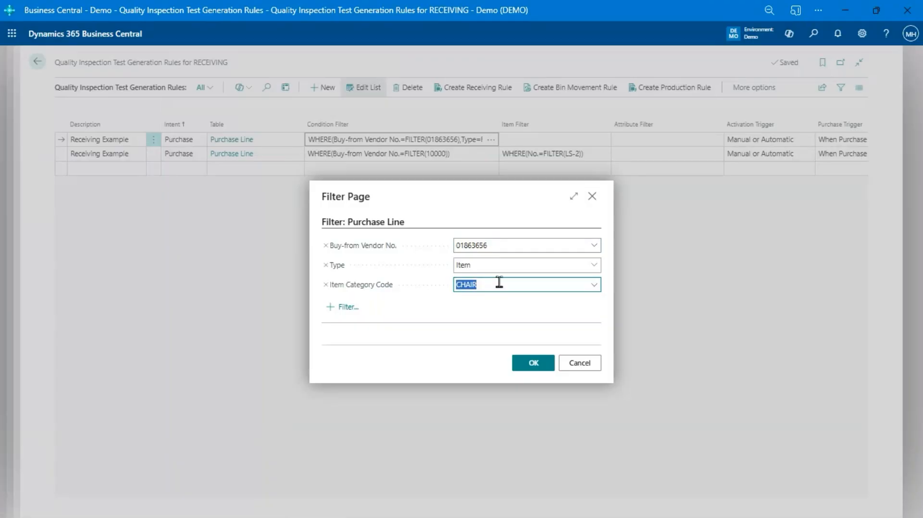
click(577, 368)
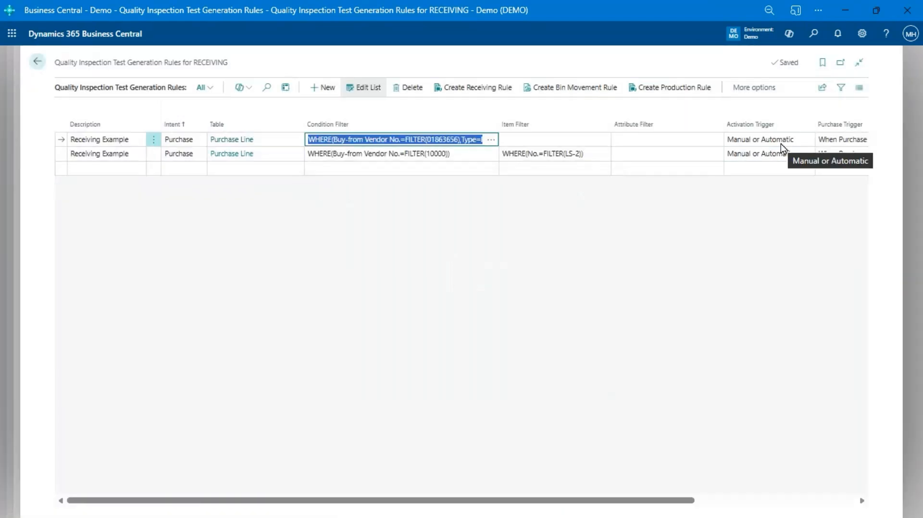
Step: Examine the first rule's activation trigger and its purchase trigger choices, leaving both settings as they are
drag(679, 501, 830, 501)
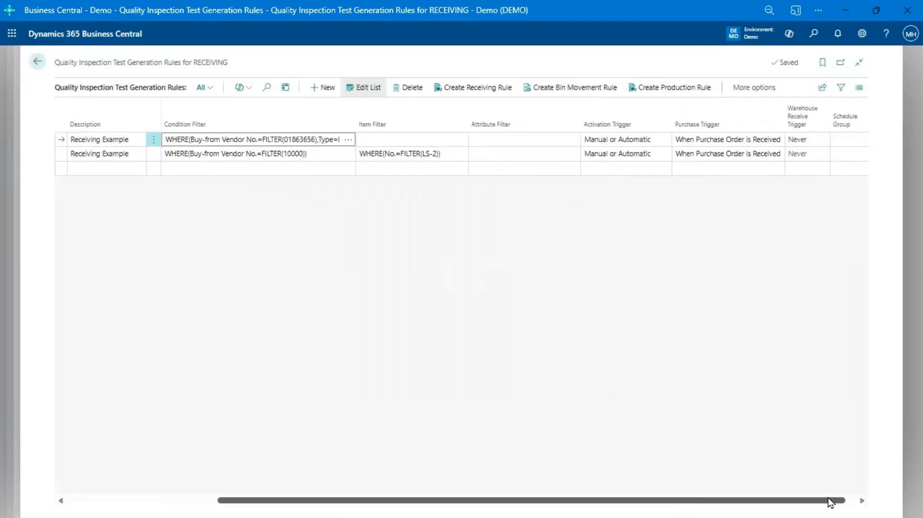
click(649, 140)
click(649, 140)
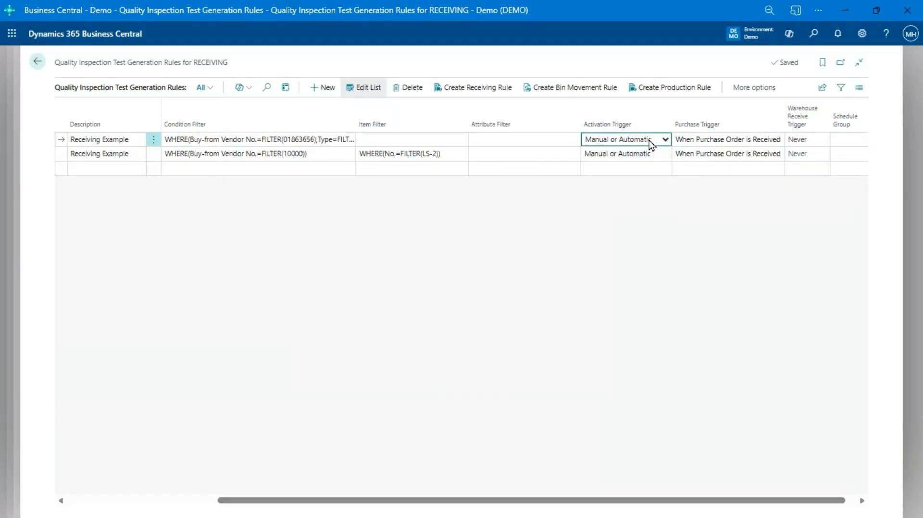
click(719, 143)
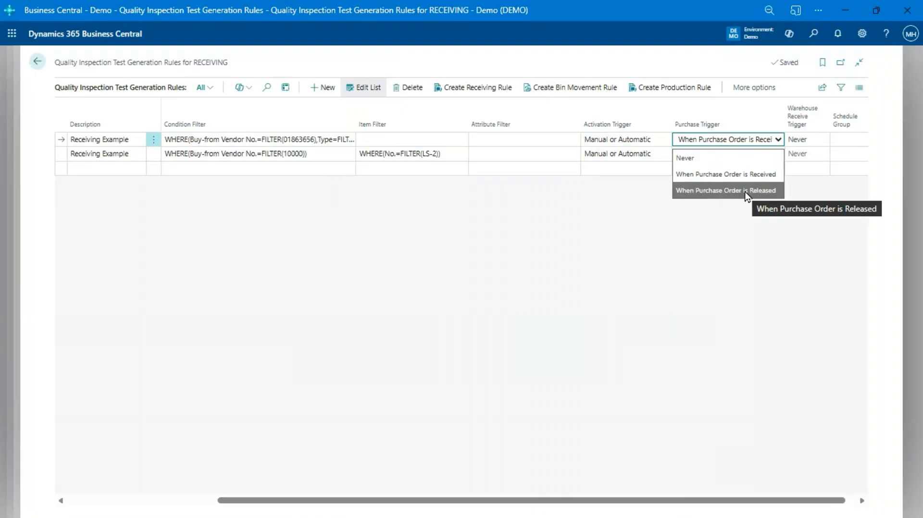
click(844, 214)
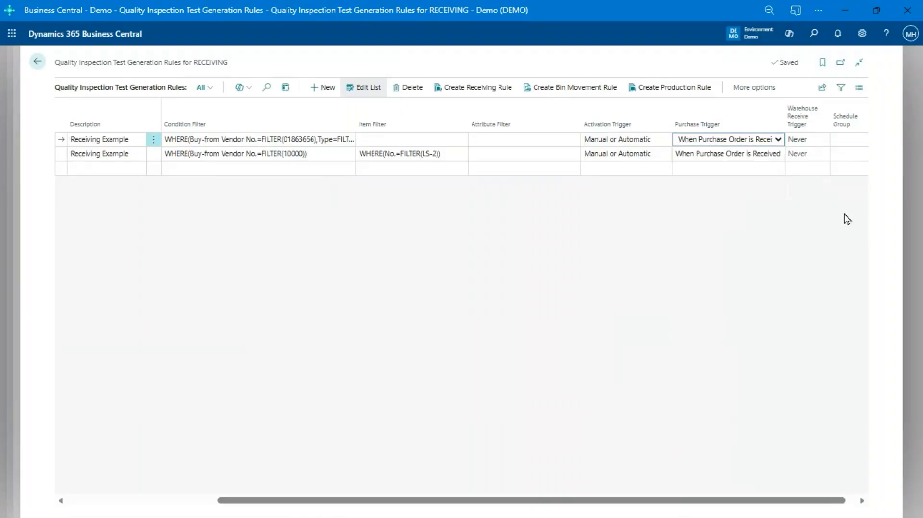
Step: Recheck the first rule's Purchase Line filter without changing it, and inspect the second rule's condition filter
drag(716, 502, 565, 503)
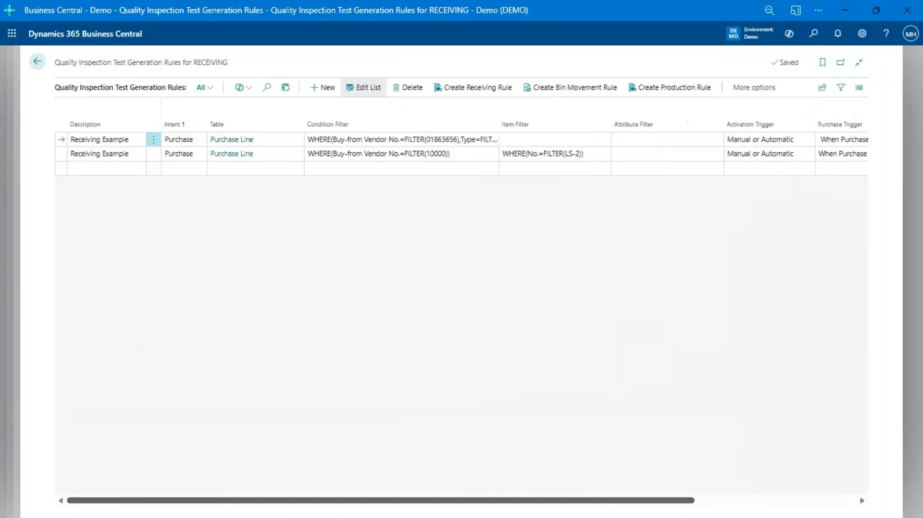
click(429, 134)
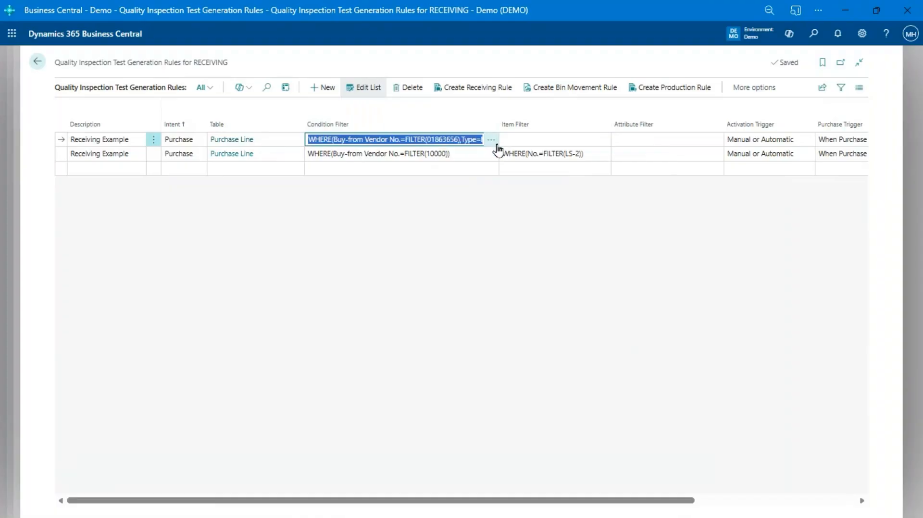
click(491, 144)
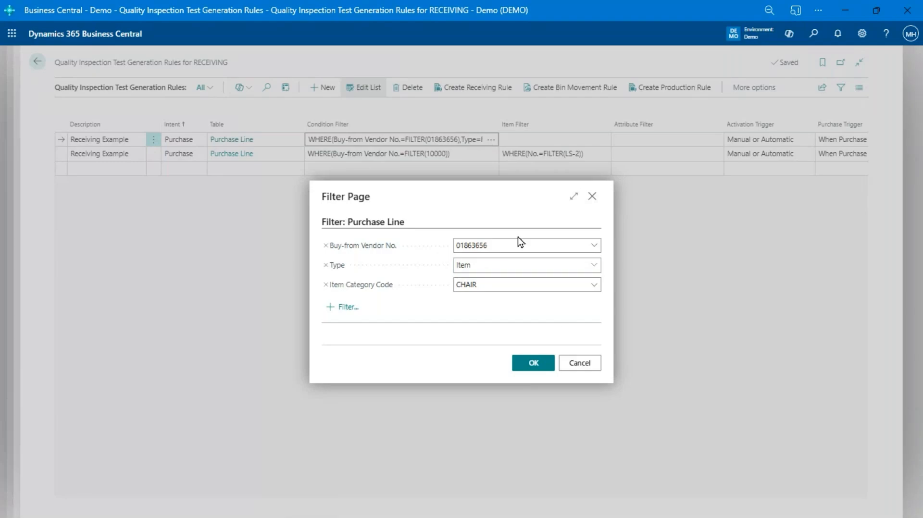
click(579, 363)
click(397, 158)
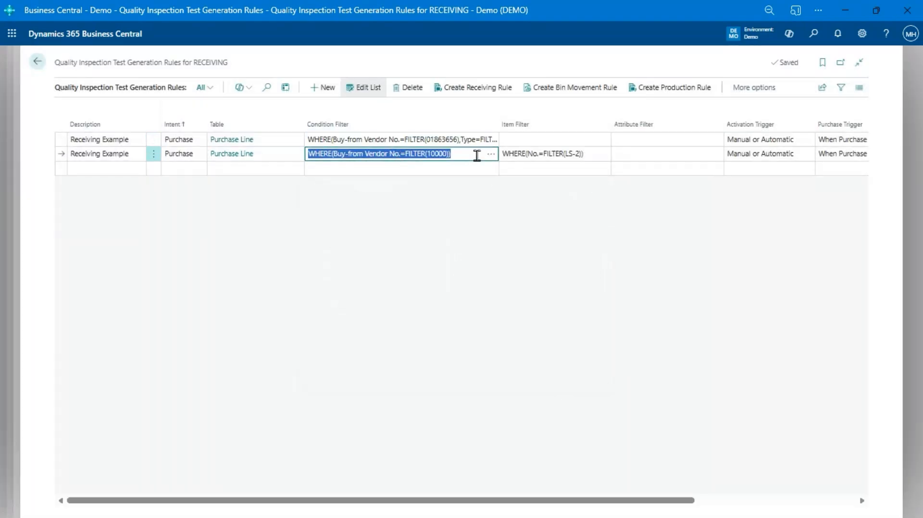
click(441, 157)
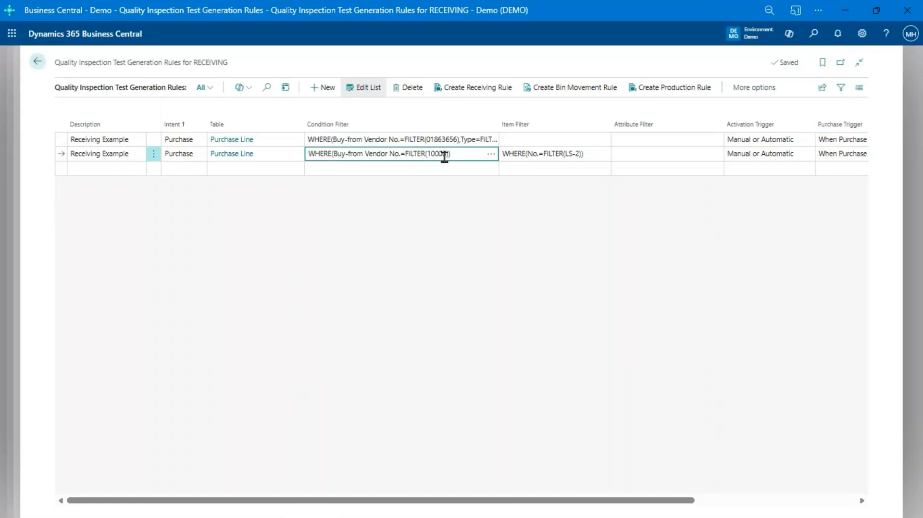
Step: Inspect the second RECEIVING rule's item filter and browse the additional Item fields available for filtering, leaving the filter as it is
click(523, 154)
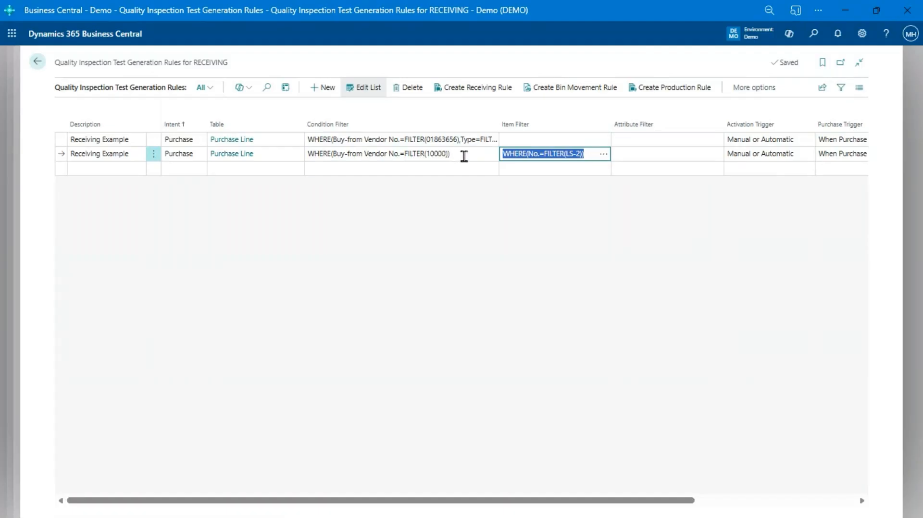
click(603, 154)
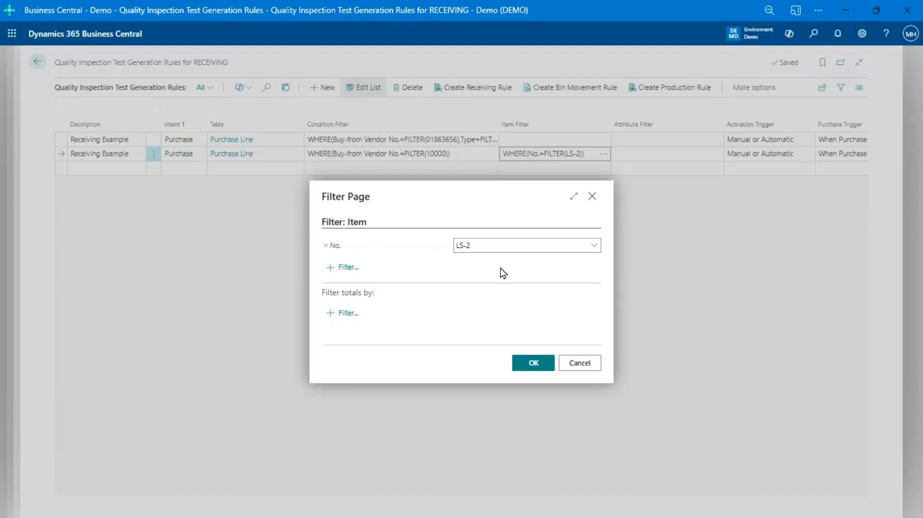
click(343, 267)
scroll(552, 144, down, 5)
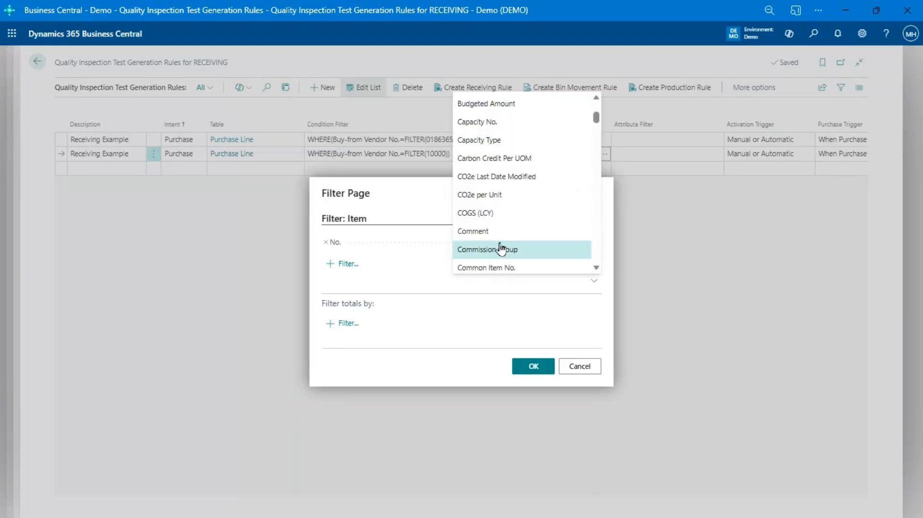
click(448, 314)
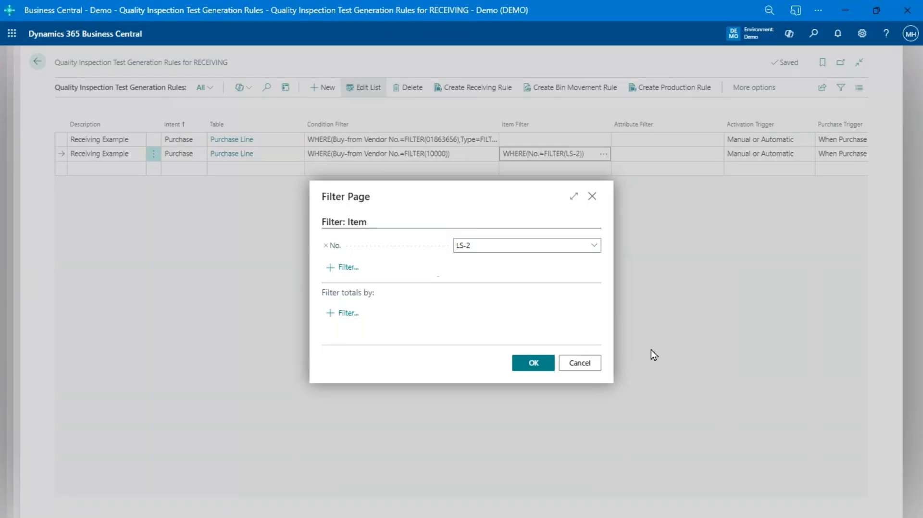
click(600, 364)
Step: Try filtering the second rule's items by the attribute Colour with the value Orange, and discard the attribute filter
click(661, 154)
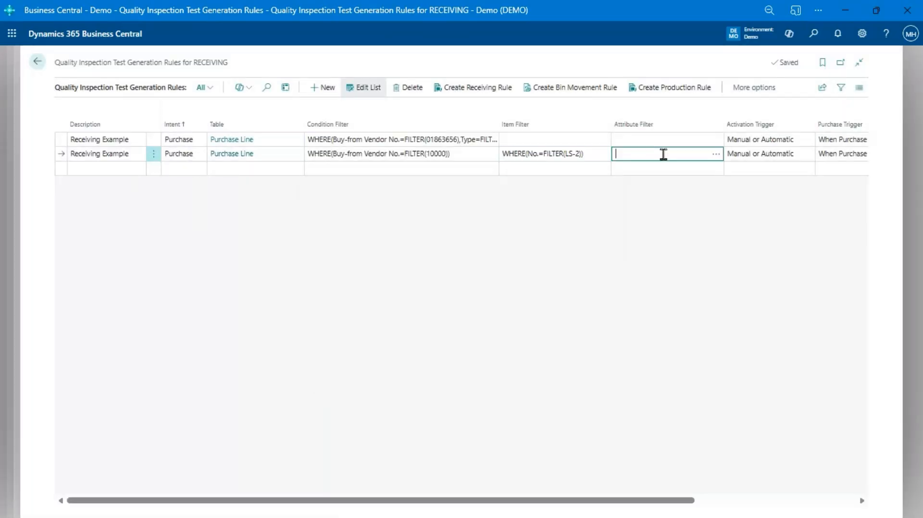
click(715, 153)
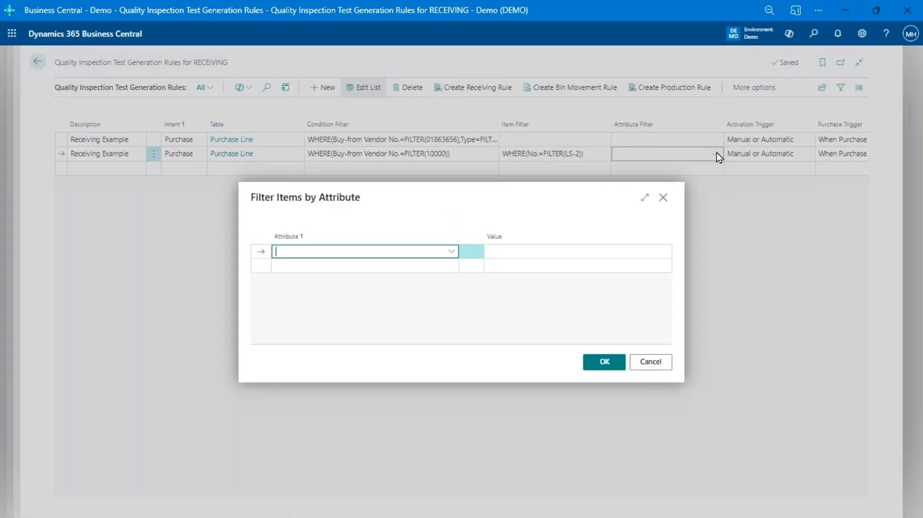
click(454, 252)
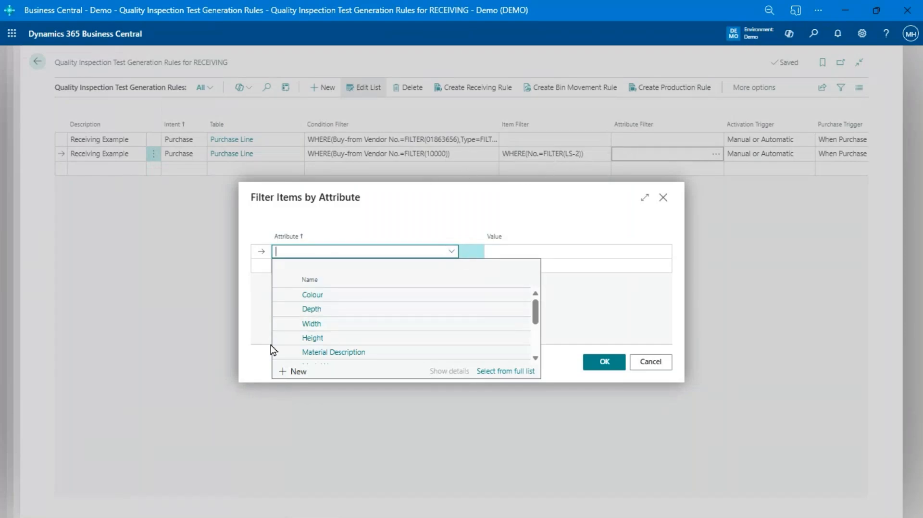
click(314, 295)
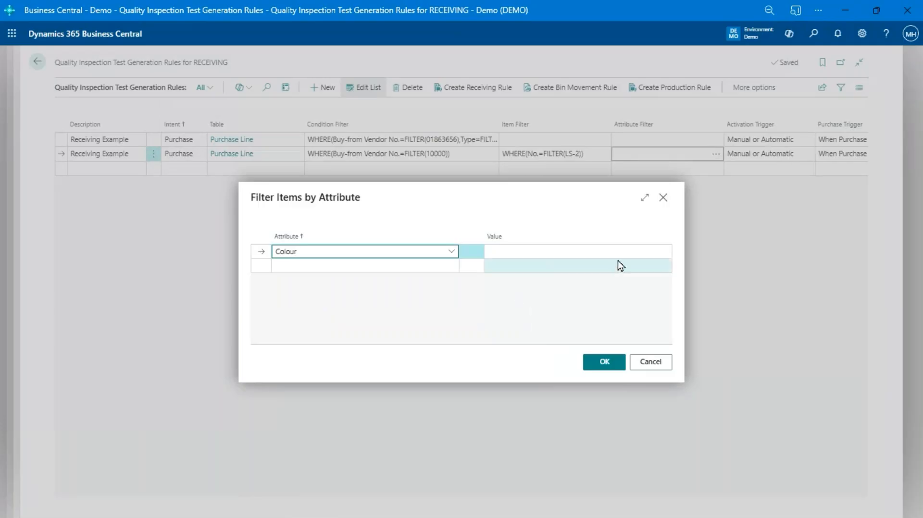
click(653, 254)
click(664, 253)
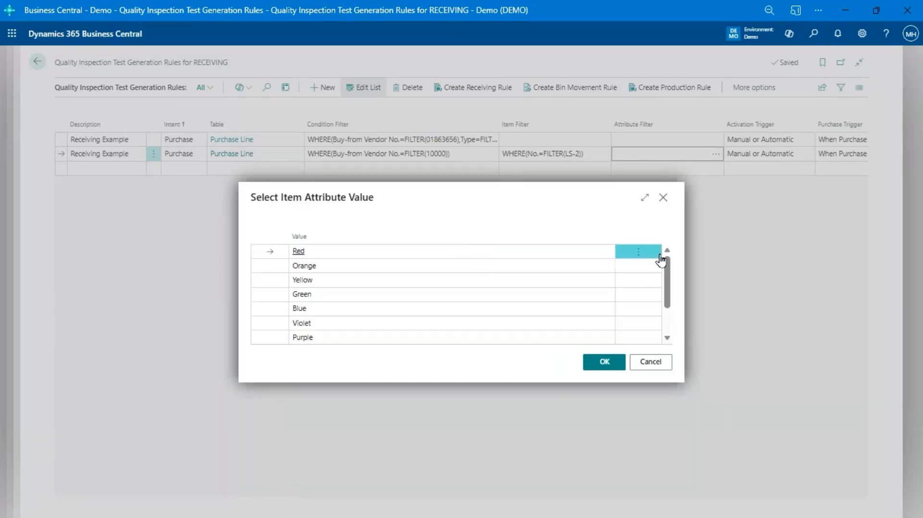
click(317, 267)
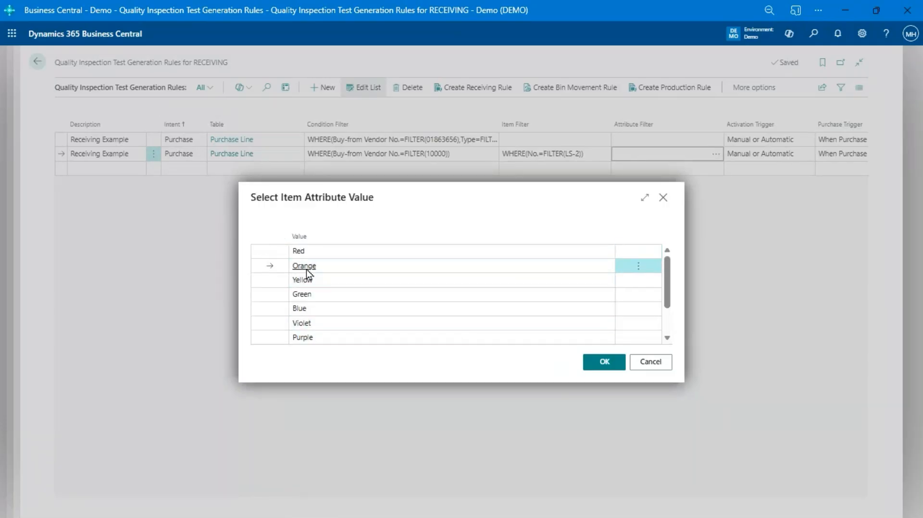
click(594, 365)
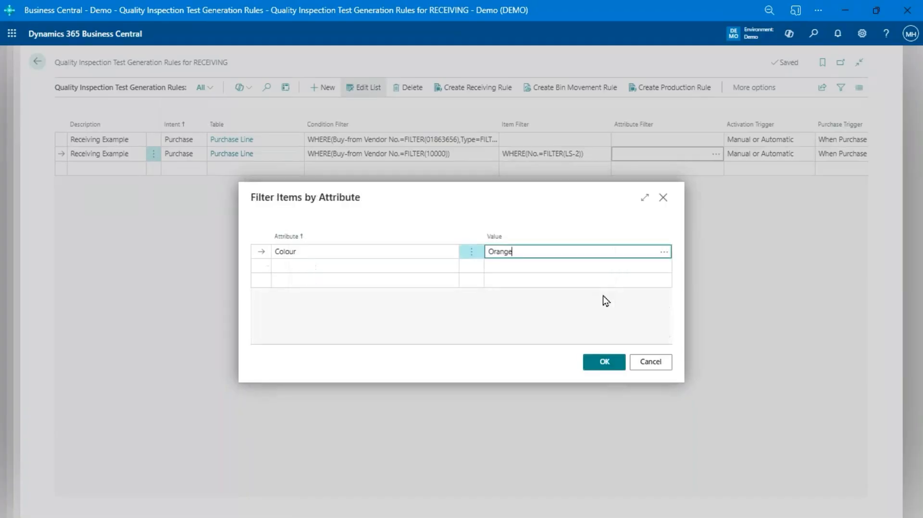
click(647, 361)
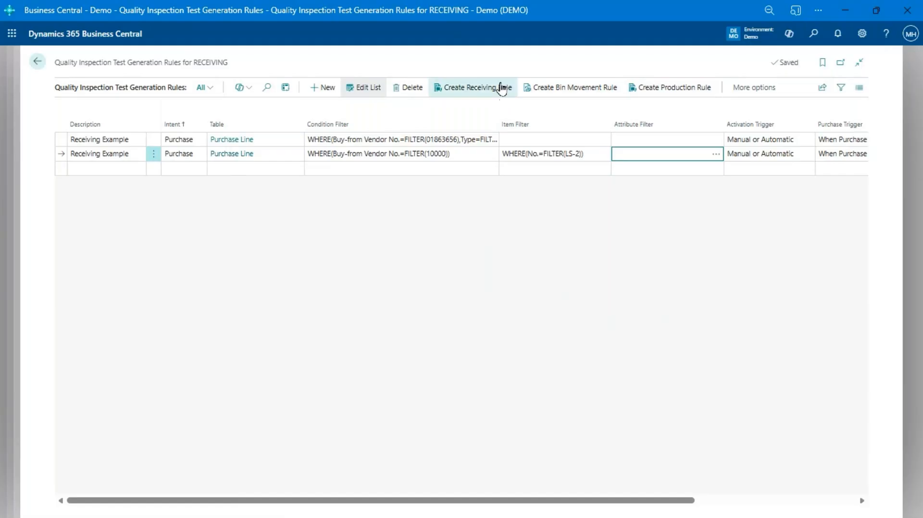
Step: Open the PRODUCTIONFOOD template from the template list and examine its sample percentage and the lines' sample summaries
key(Escape)
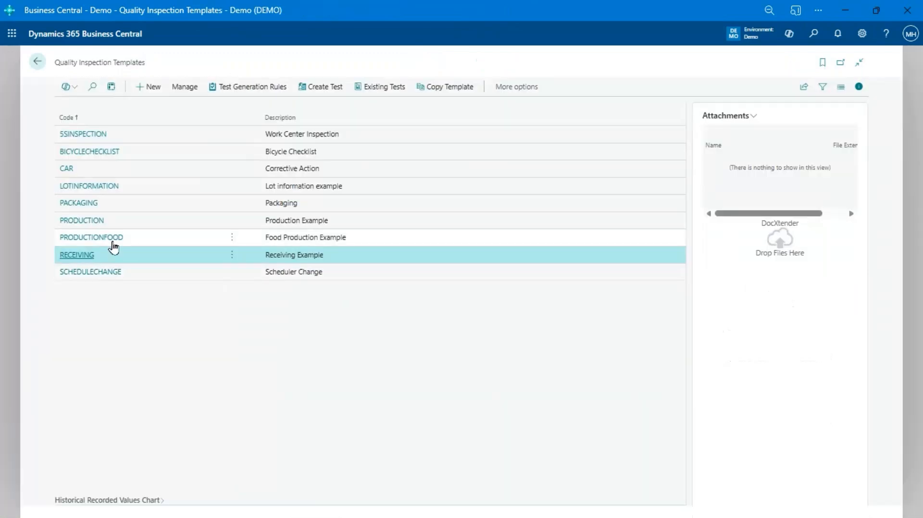
click(113, 239)
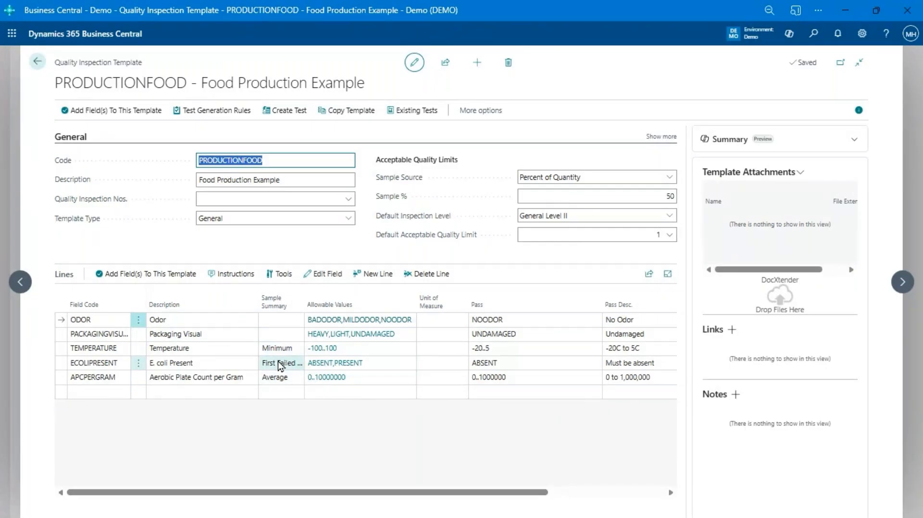
click(627, 195)
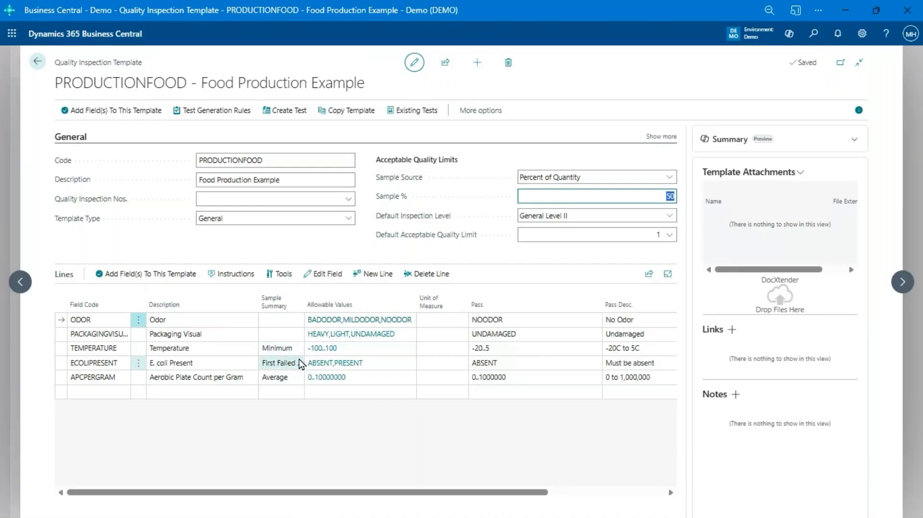
Step: Inspect the routing condition filter in PRODUCTIONFOOD's test generation rule without changing it, and return to the template list
click(213, 110)
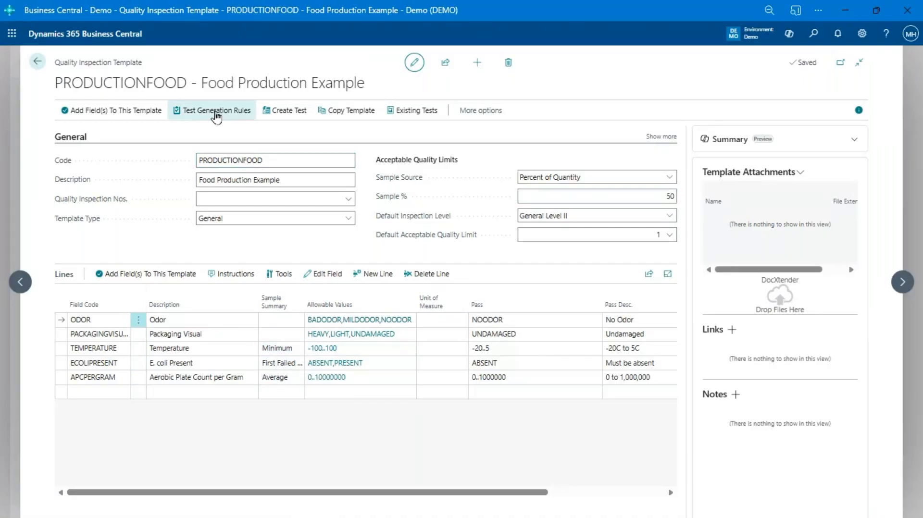
click(399, 139)
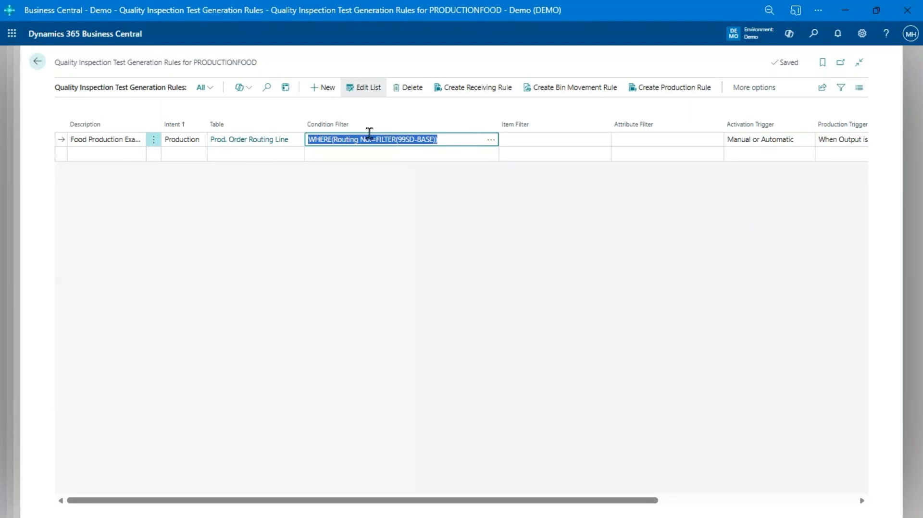
click(491, 140)
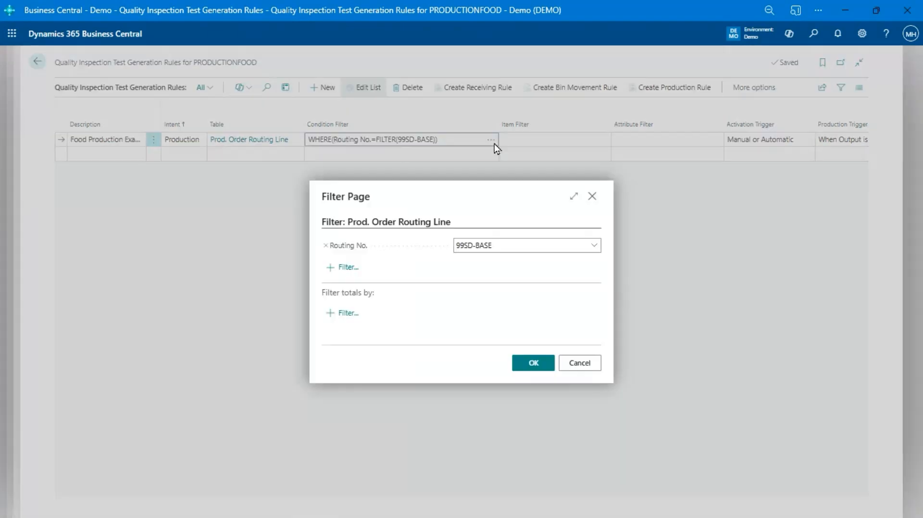
click(504, 245)
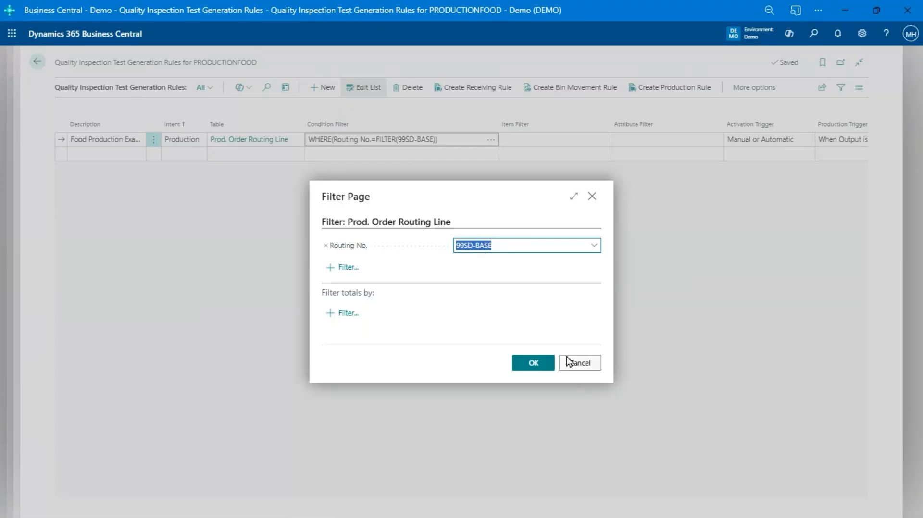
click(581, 369)
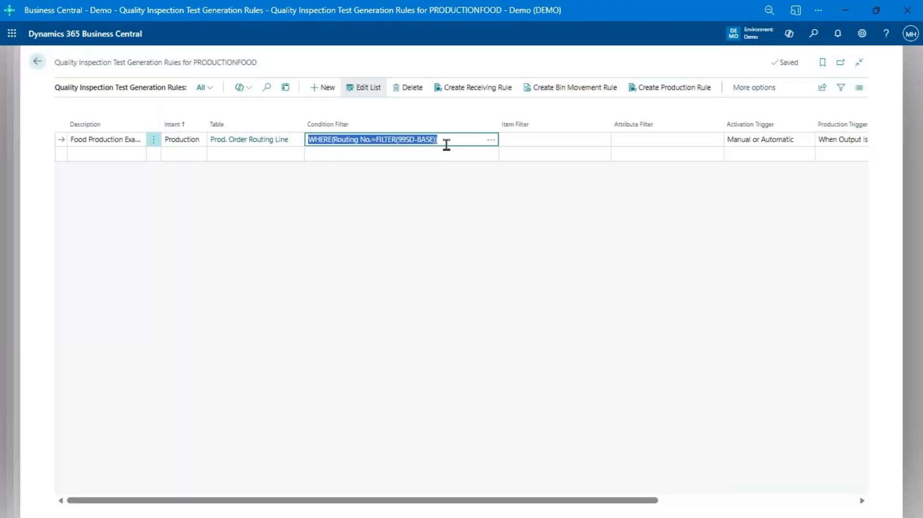
key(Escape)
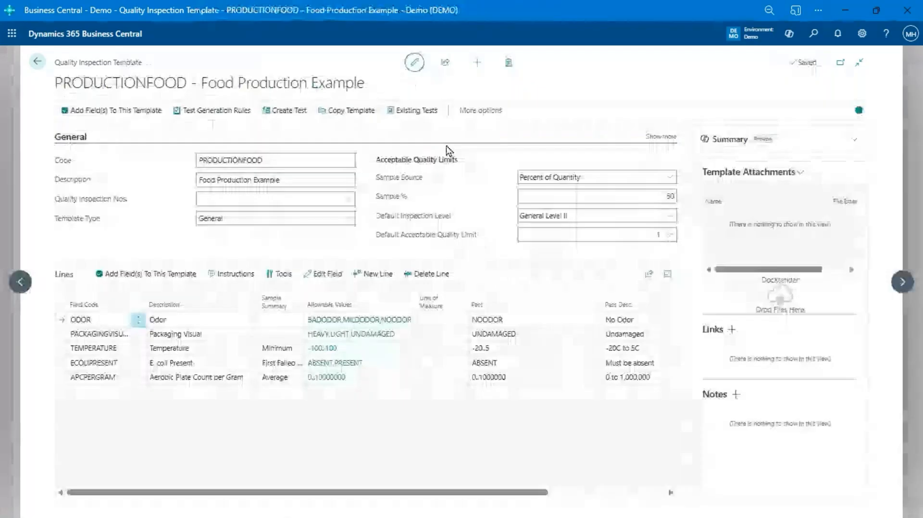
key(Escape)
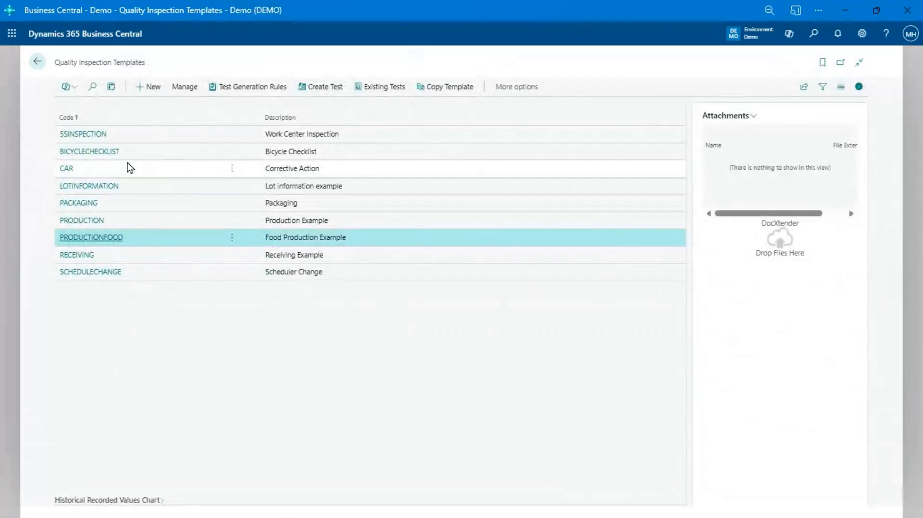
Step: Open the BICYCLECHECKLIST template's test generation rules and examine the condition filters of the Purchase and Sales Return rules
click(110, 160)
click(108, 155)
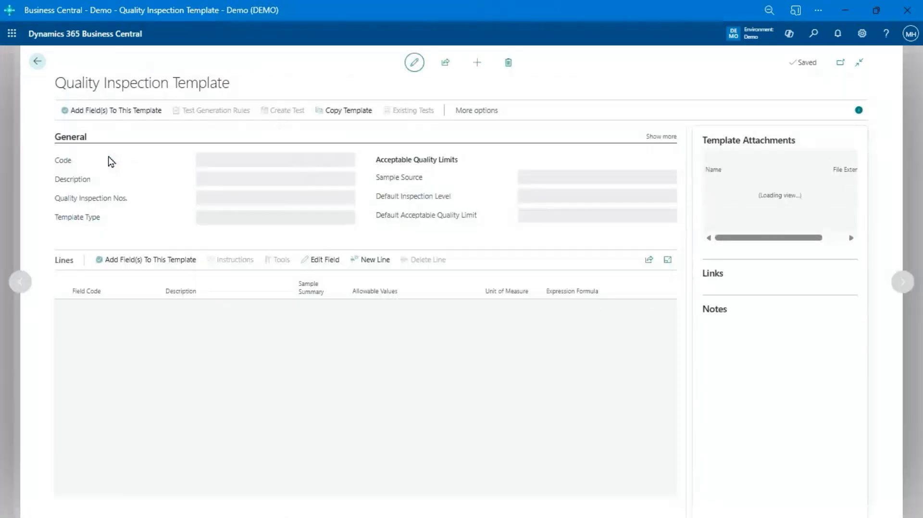
click(217, 111)
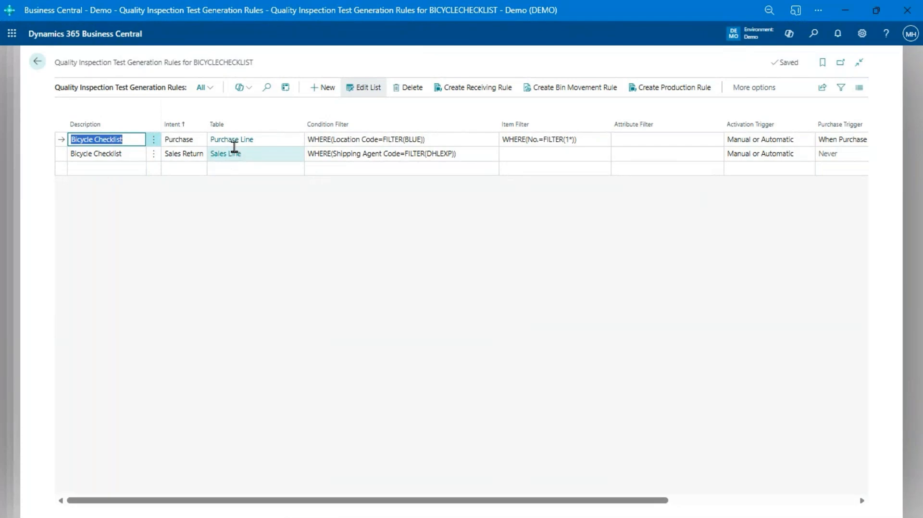
click(422, 140)
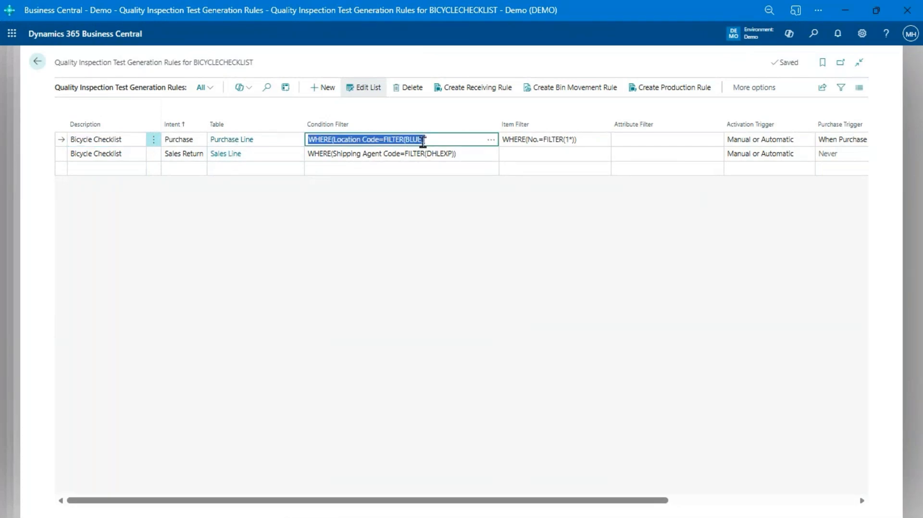
click(423, 141)
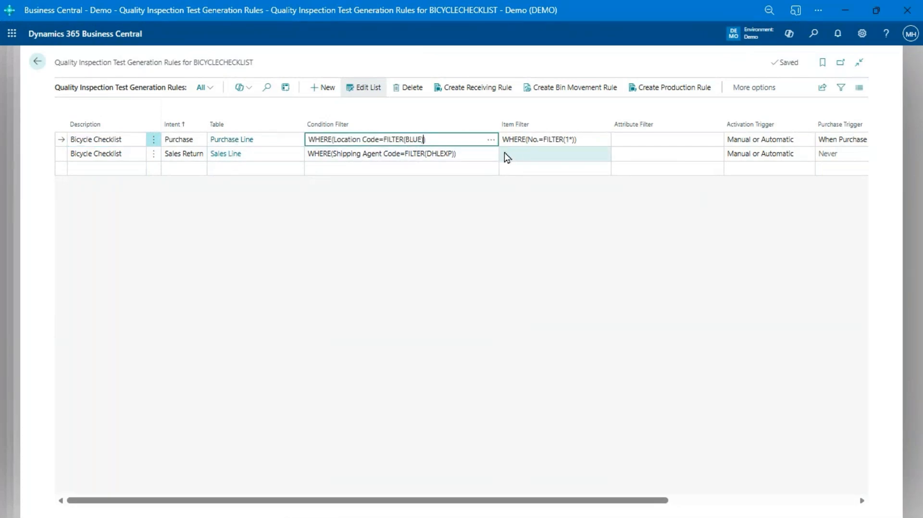
click(384, 154)
click(439, 154)
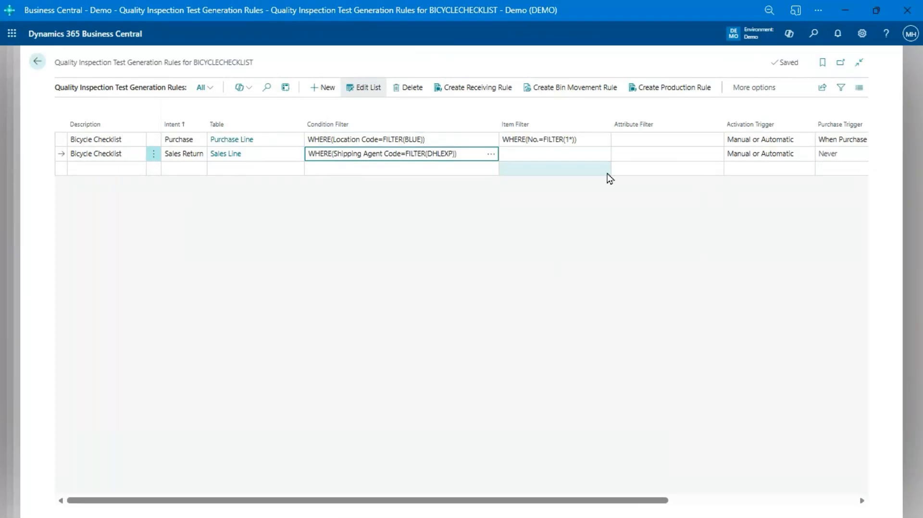
key(Right)
key(ctrl+shift+Left)
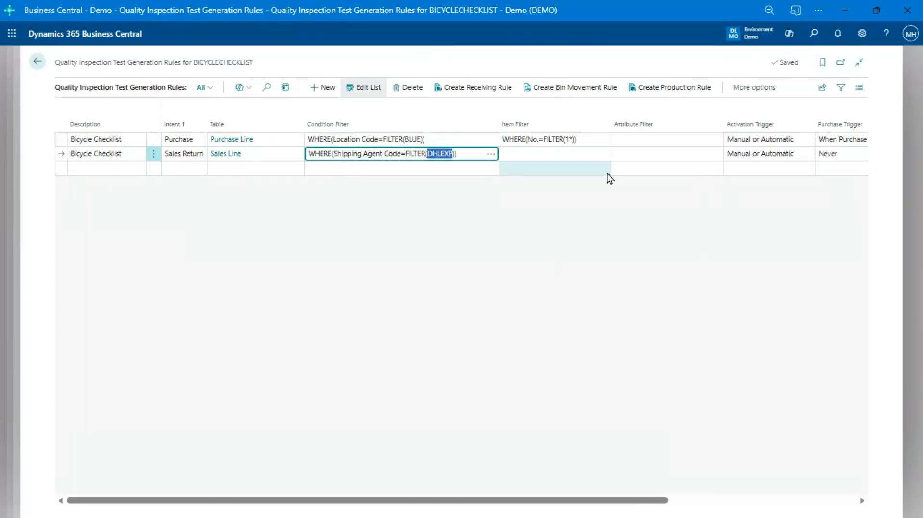
click(351, 153)
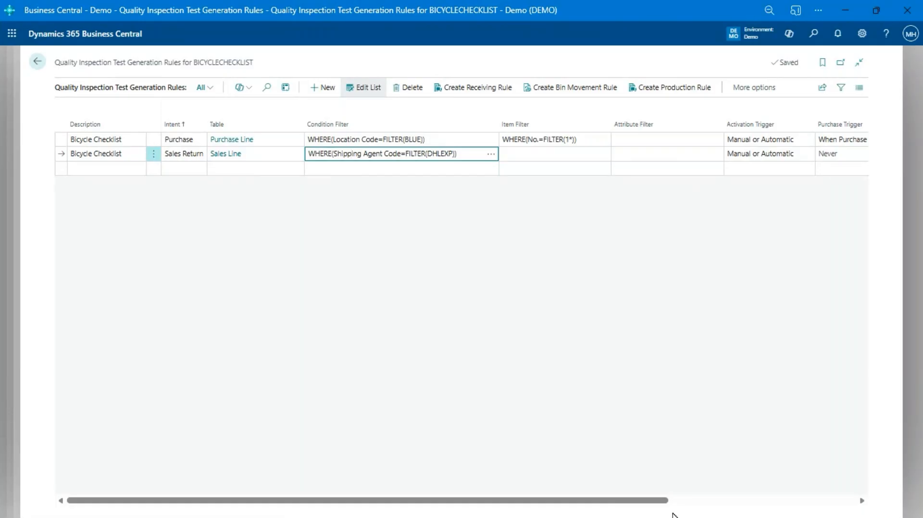
Step: Review the purchase, sales return and warehouse receive triggers of the BICYCLECHECKLIST rules, and return to the template
drag(653, 501, 868, 507)
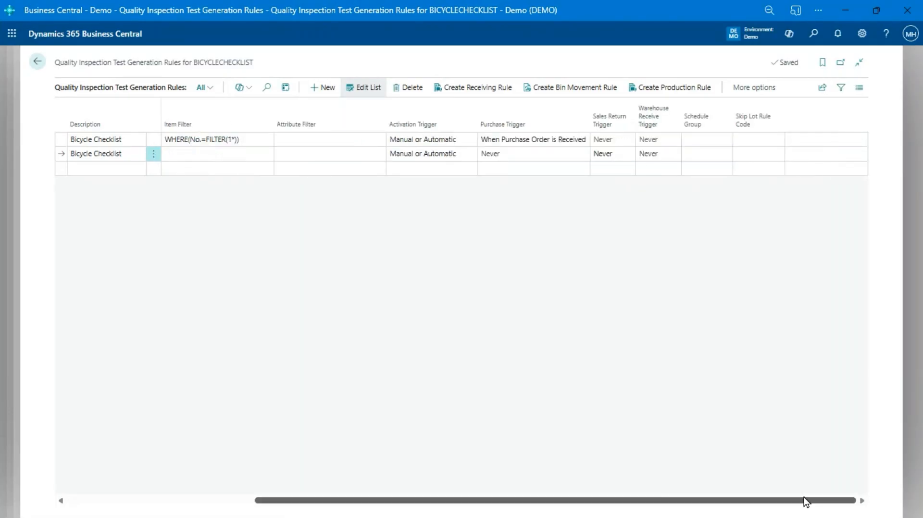
drag(806, 501, 615, 502)
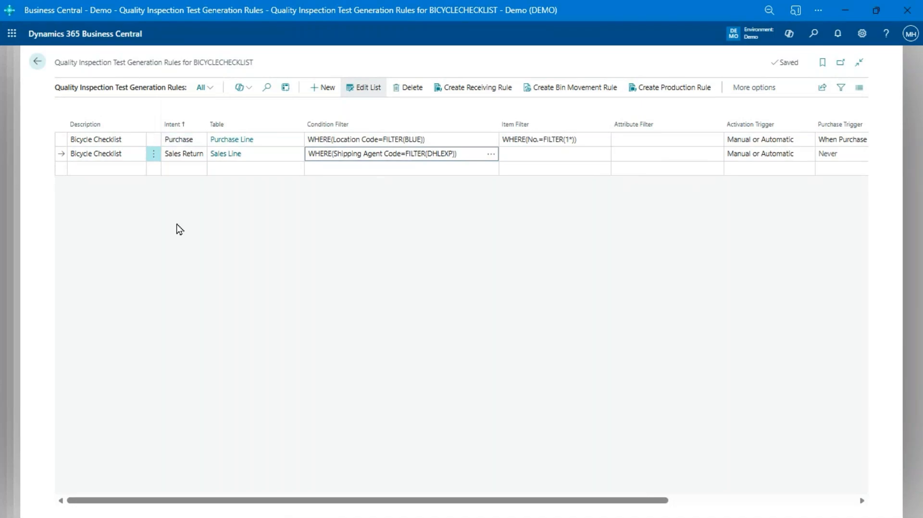
key(Escape)
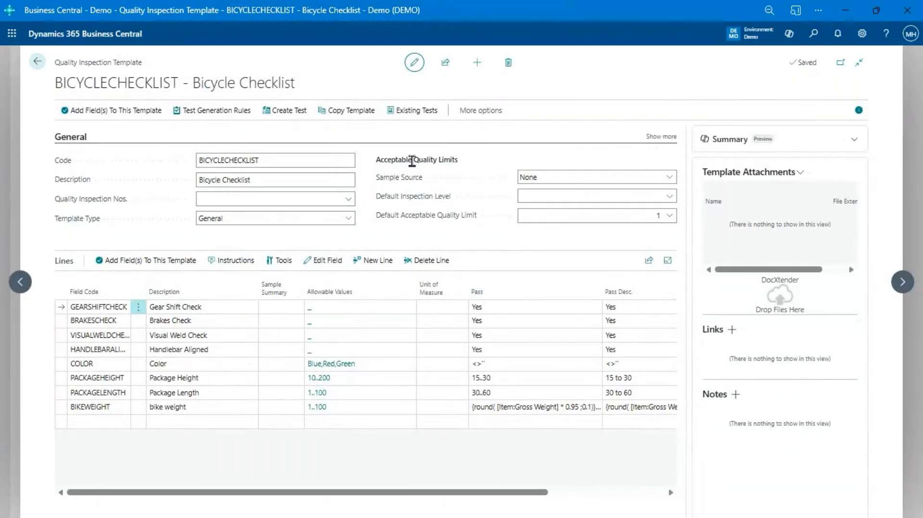
Step: Open the existing tests for BICYCLECHECKLIST, examine the lines and grades of test QI00001504, and return to the test list
click(415, 119)
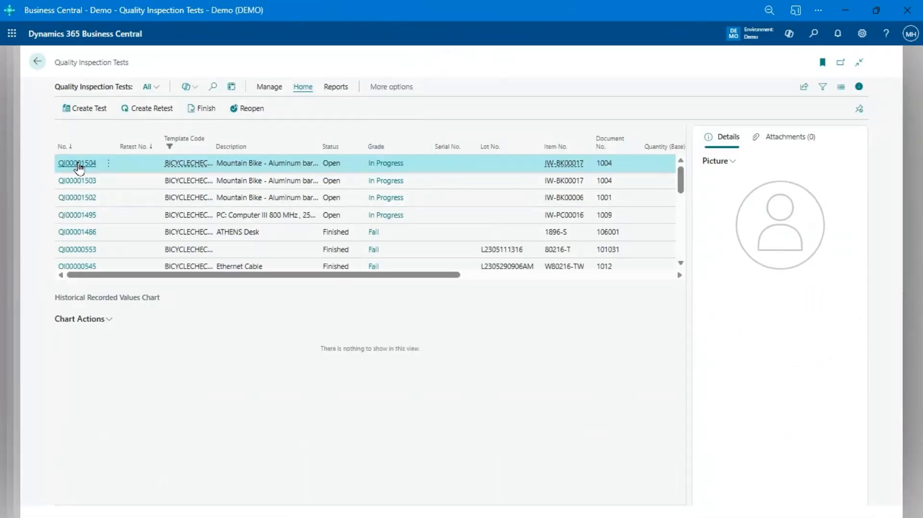
click(78, 164)
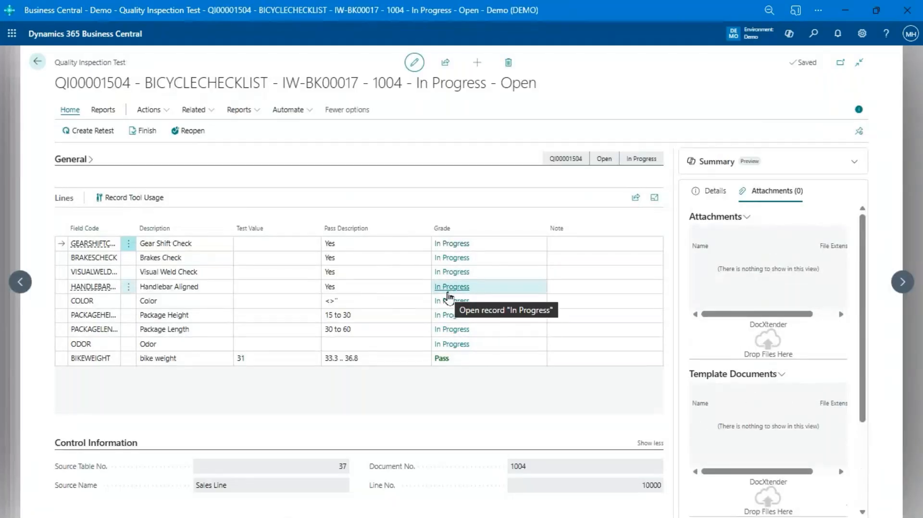
click(32, 63)
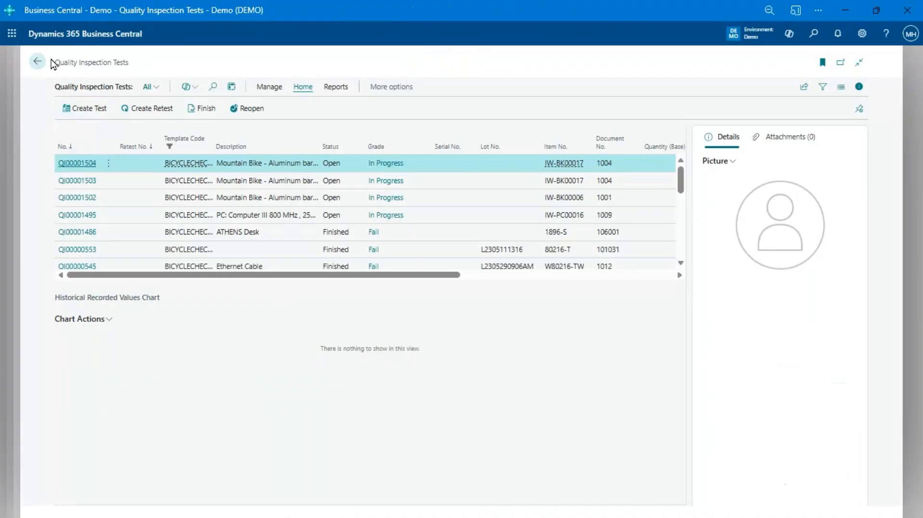
Step: Reopen test QI00001504 from BICYCLECHECKLIST's existing tests and set its Gear Shift Check test value to Yes
click(34, 63)
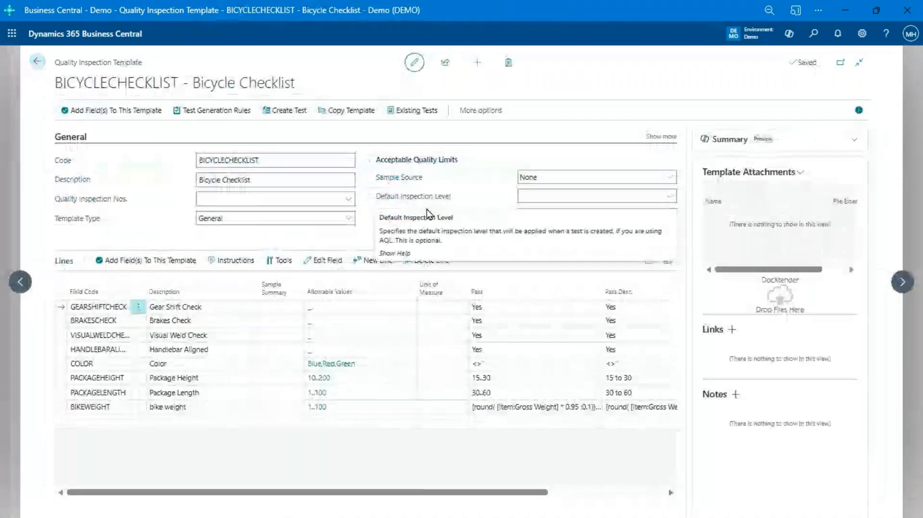
click(417, 110)
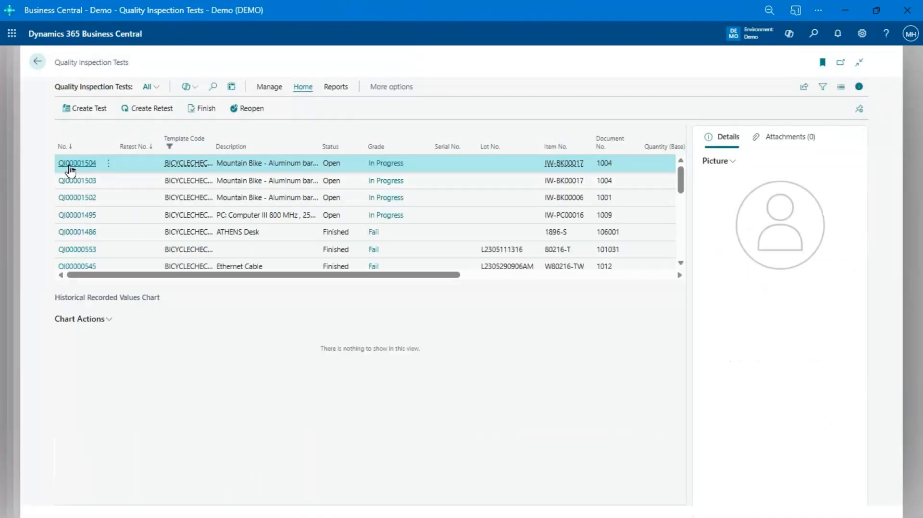
click(80, 170)
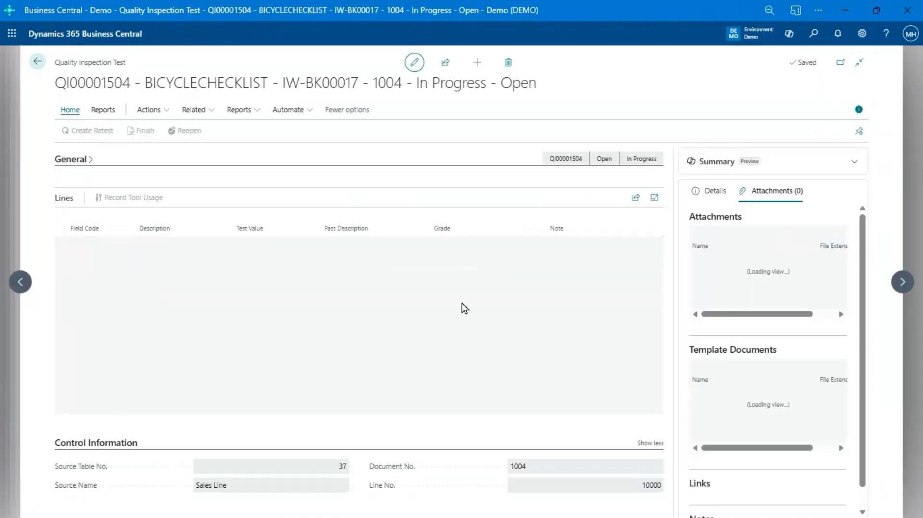
click(254, 244)
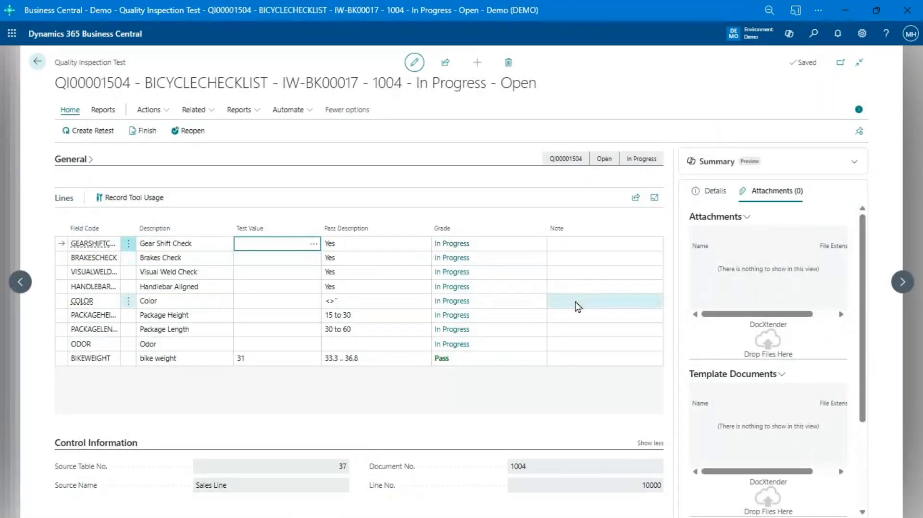
key(alt+Down)
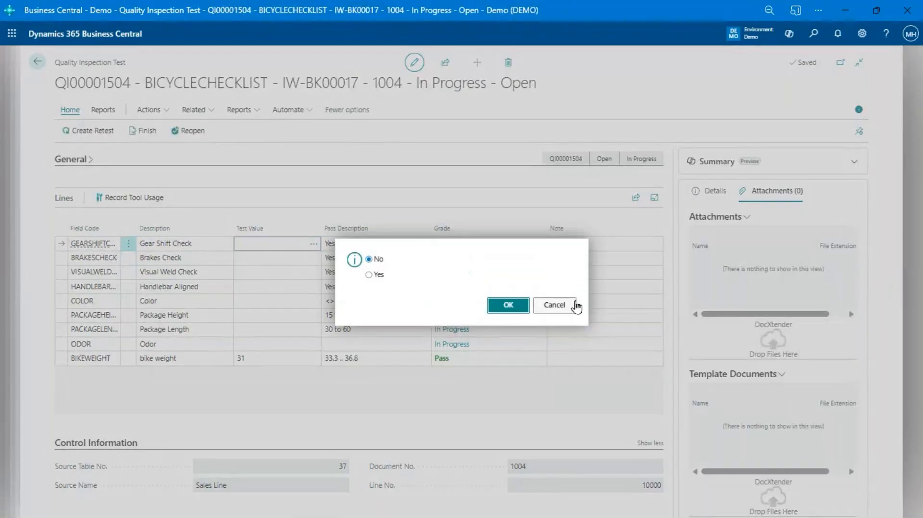
click(368, 274)
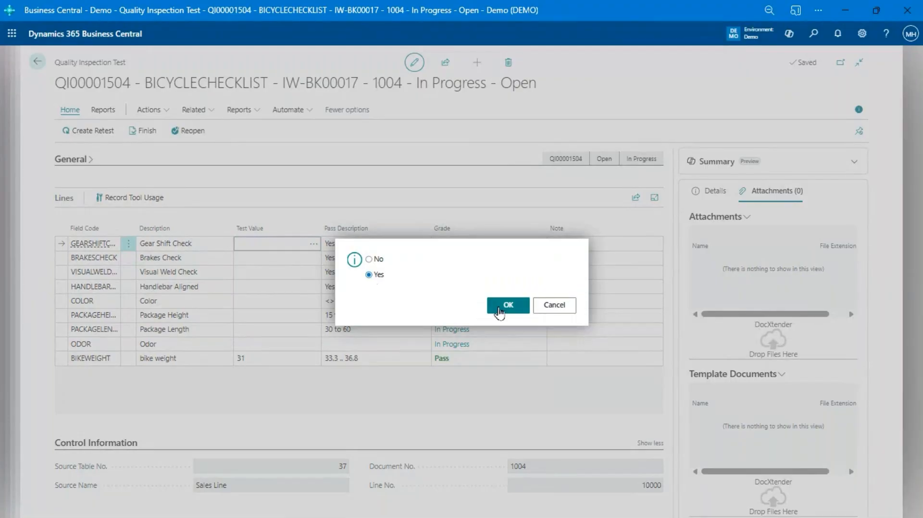
click(498, 311)
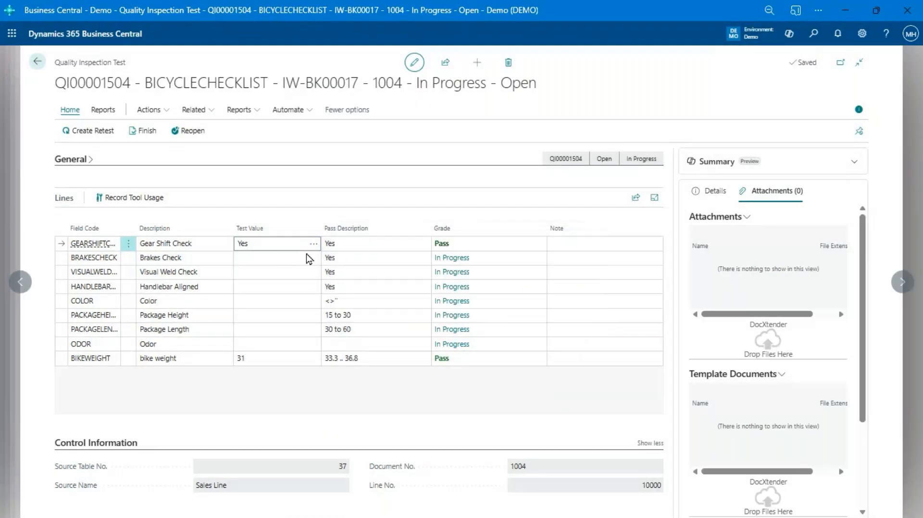
Step: Enter No as the Brakes Check test value and Yes as the Visual Weld Check test value
click(307, 259)
text(No)
key(Return)
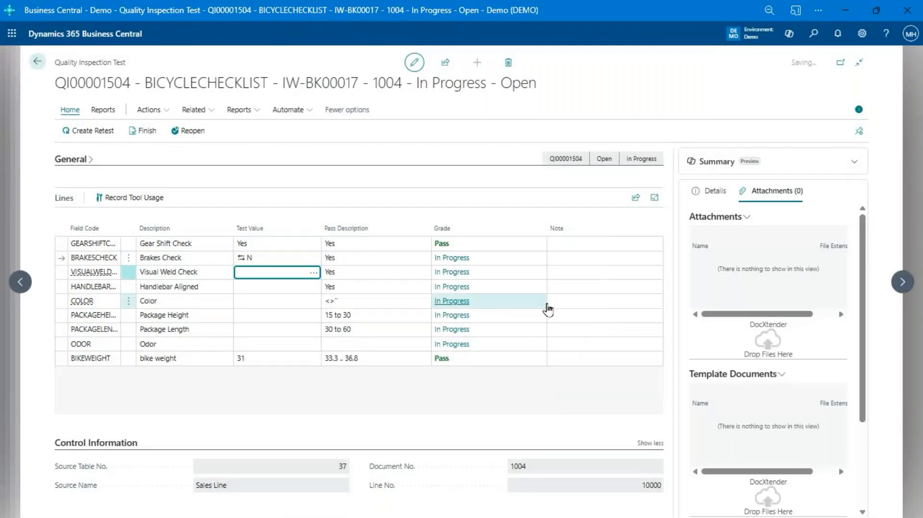
text(Y)
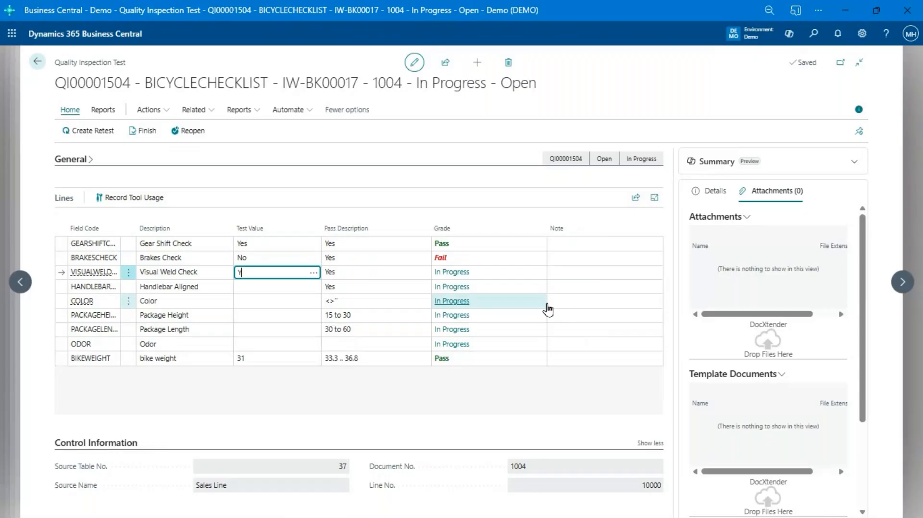
text(es)
key(Return)
key(Up)
key(Up)
key(Up)
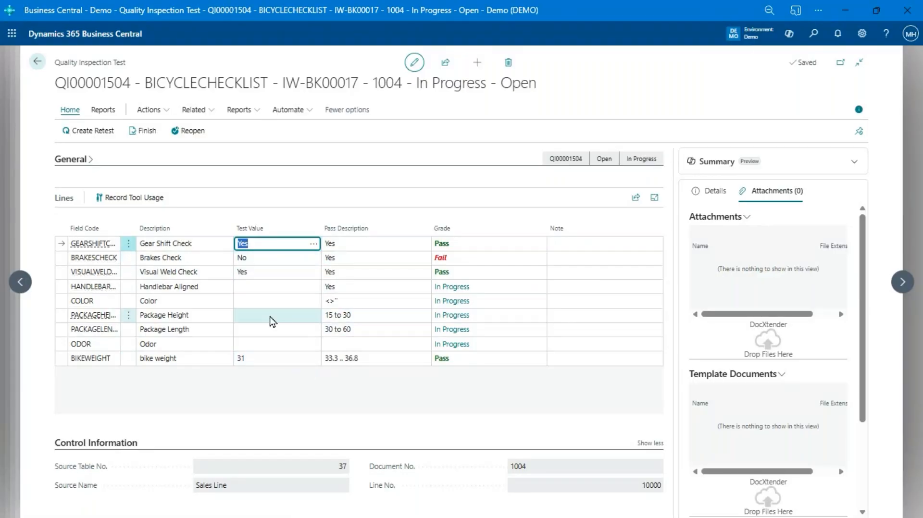
Step: Choose Red from the allowed values as the Color line's test value
click(271, 303)
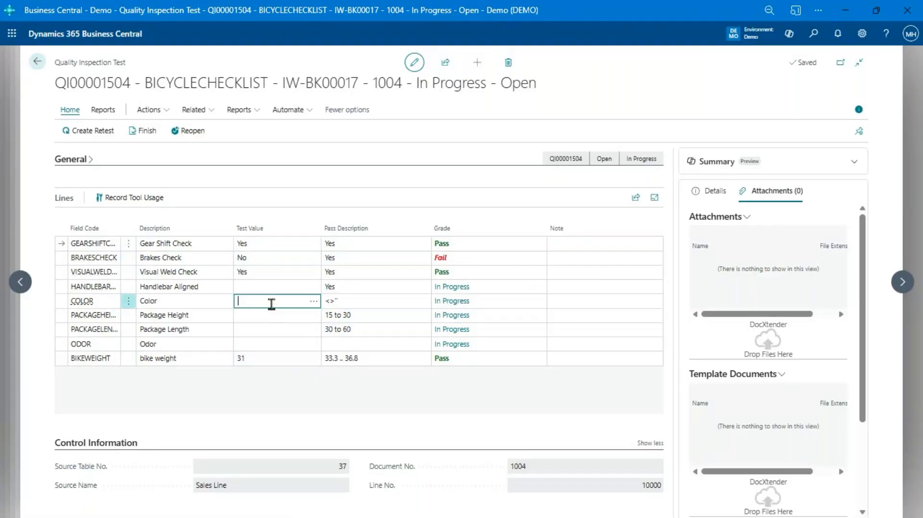
click(314, 301)
click(379, 267)
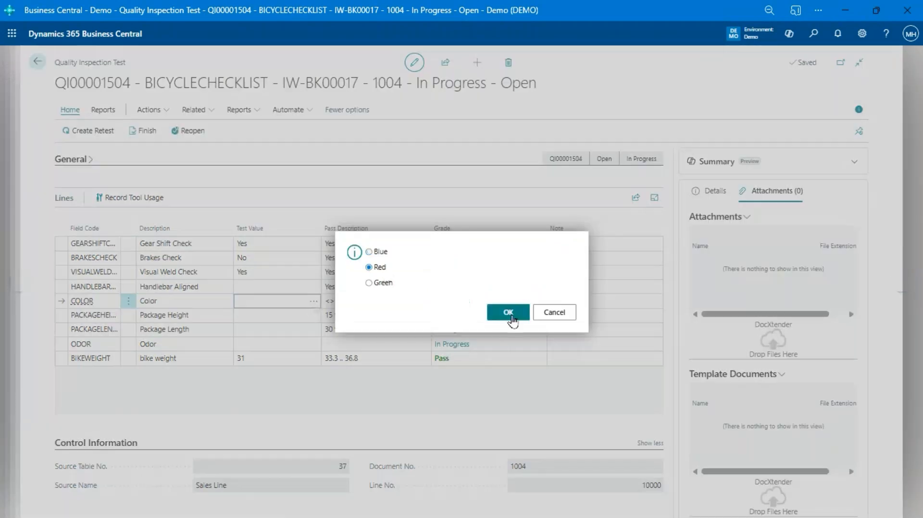
click(512, 317)
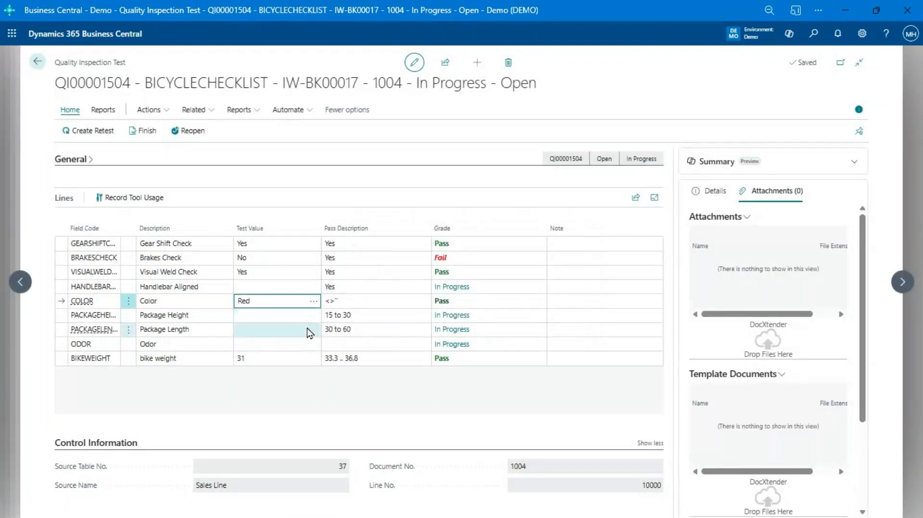
Step: Examine the bike weight line's test value against its pass range, and review the test's general details
click(377, 361)
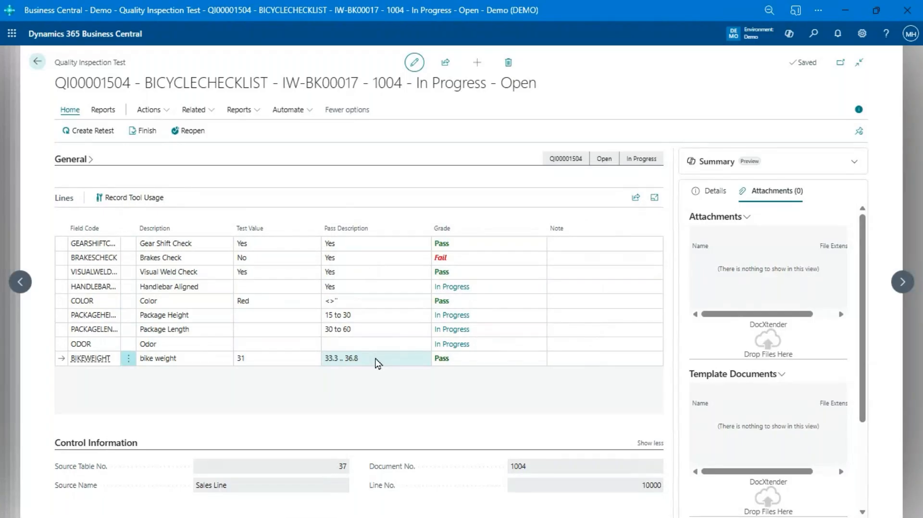
click(270, 358)
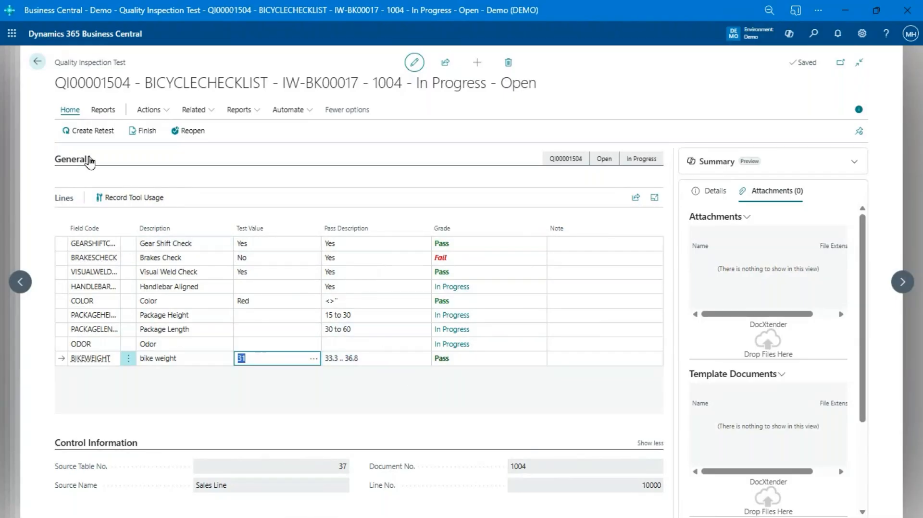
click(72, 159)
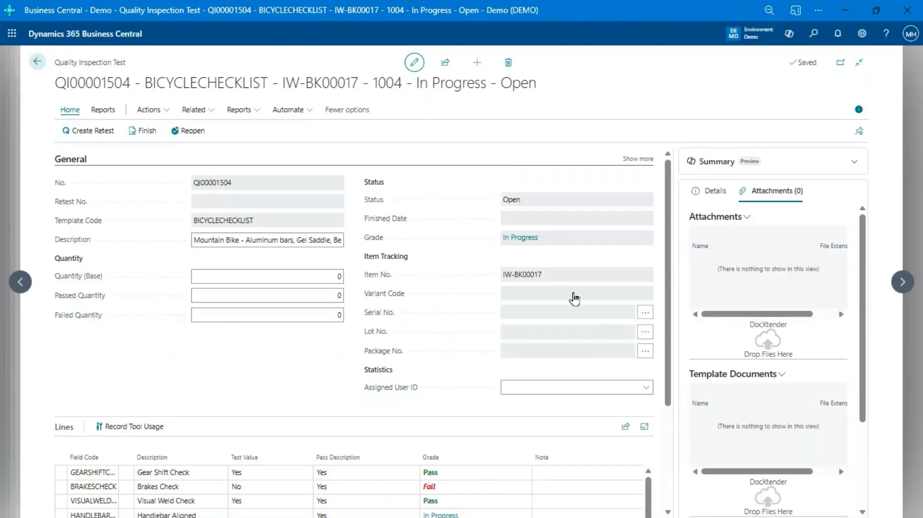
click(80, 161)
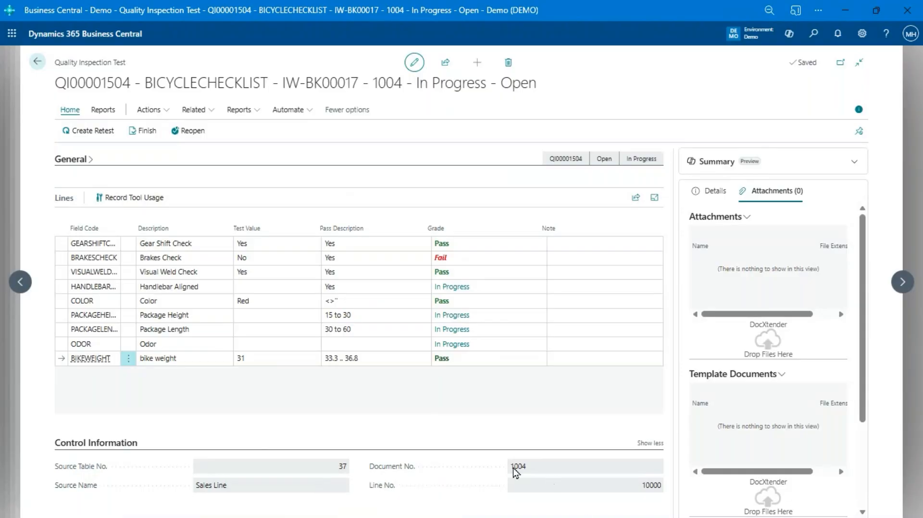
Step: Review the source document and line numbers in the test's control information, and return to the test list
drag(514, 468, 534, 472)
click(535, 471)
drag(625, 491, 661, 493)
key(Escape)
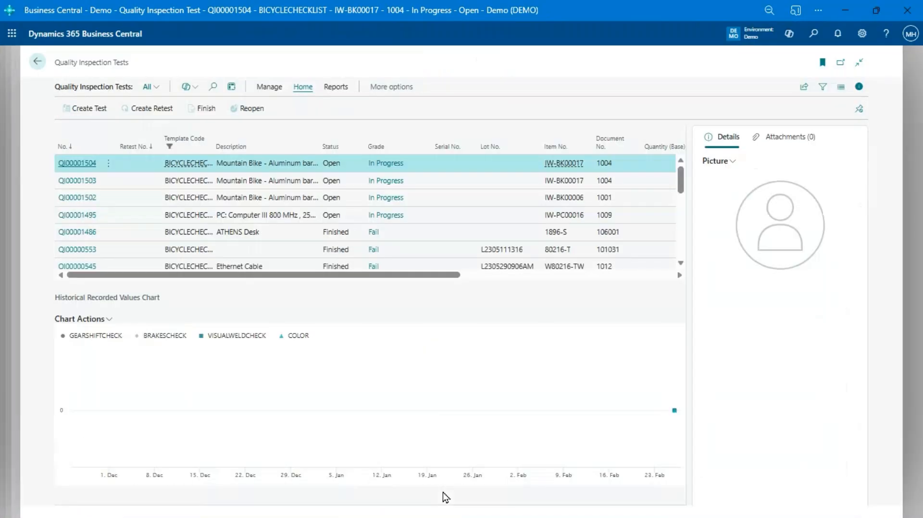
Step: Leave the inspection templates and open the released London Postmaster purchase order with the 1,500.00 amount
click(187, 214)
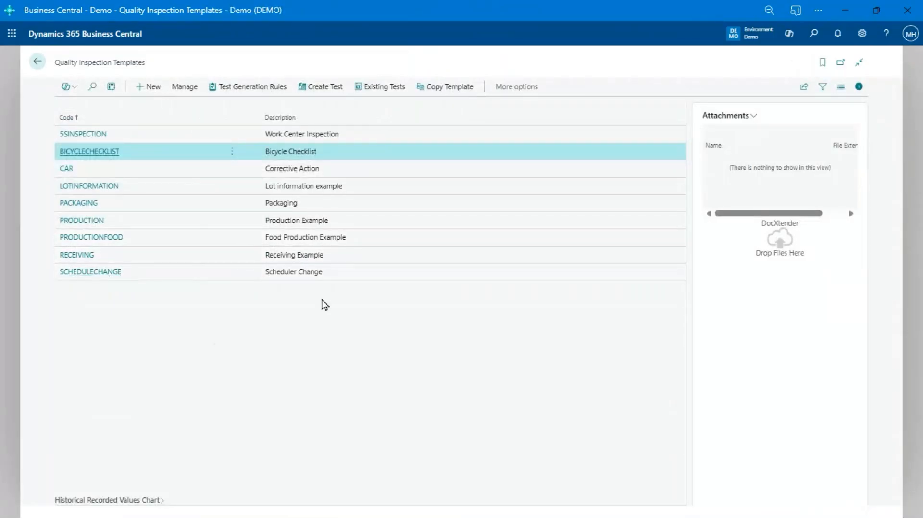
key(Escape)
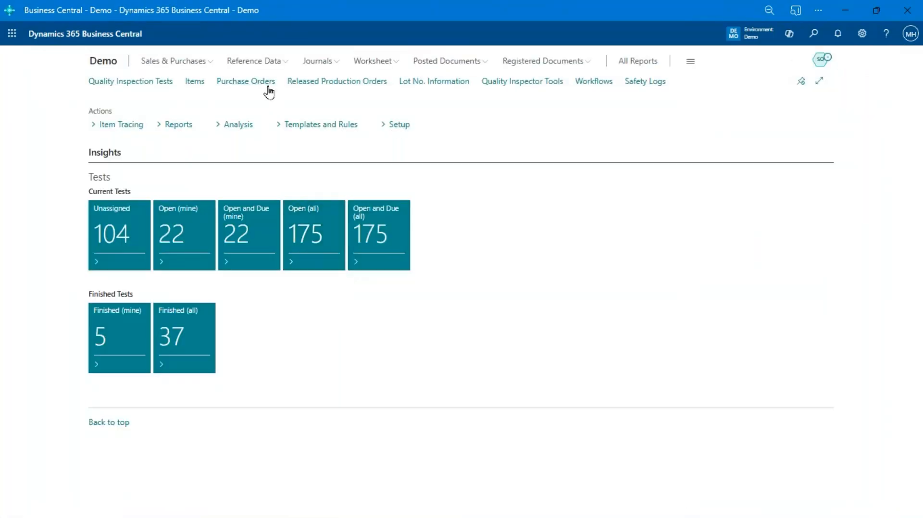
click(268, 89)
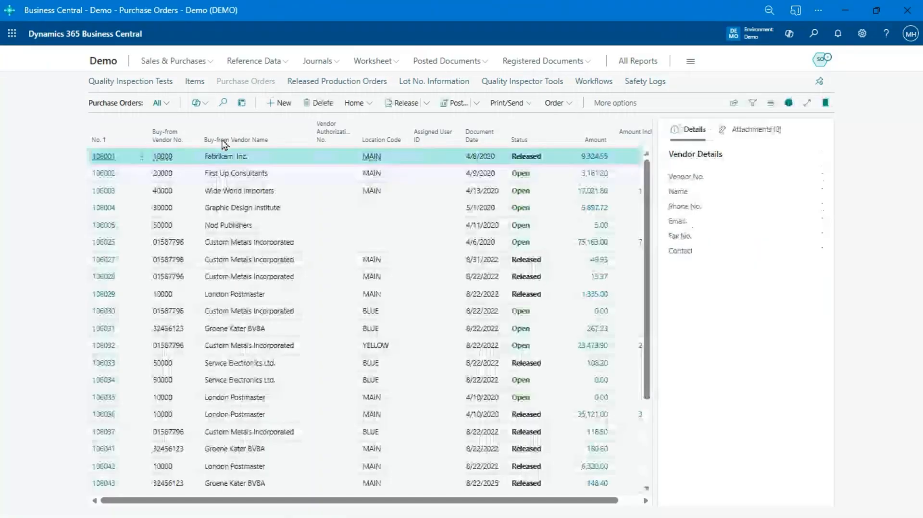
scroll(150, 336, down, 1)
scroll(144, 356, down, 3)
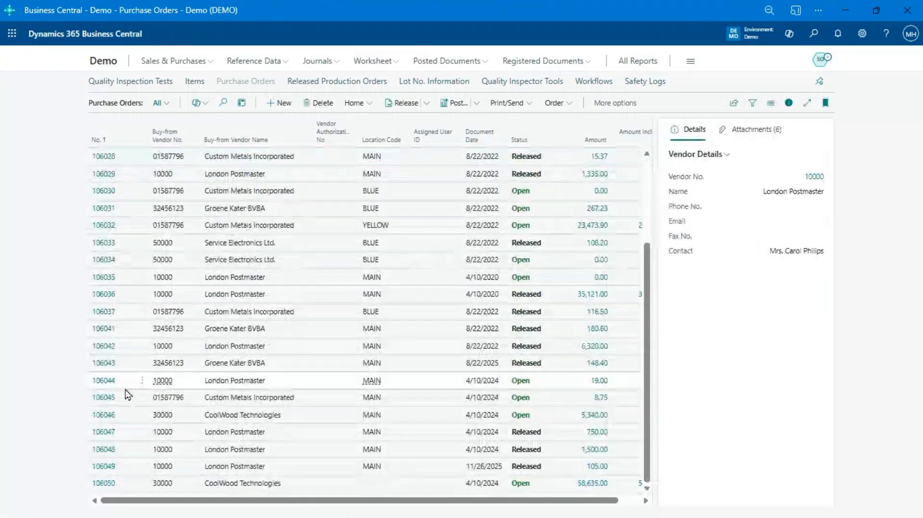
click(96, 451)
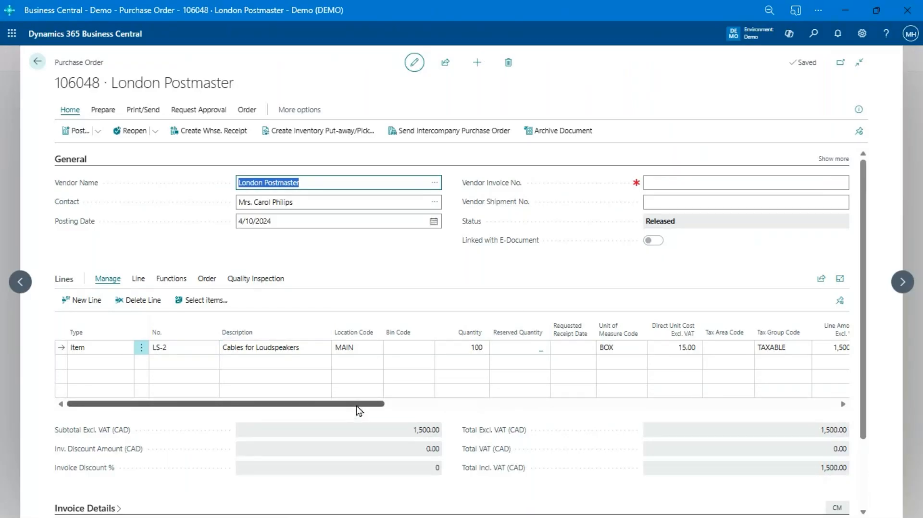
Step: Set the quantity to receive to 2 on the order's LS-2 Cables for Loudspeakers line
drag(357, 406, 483, 408)
click(549, 347)
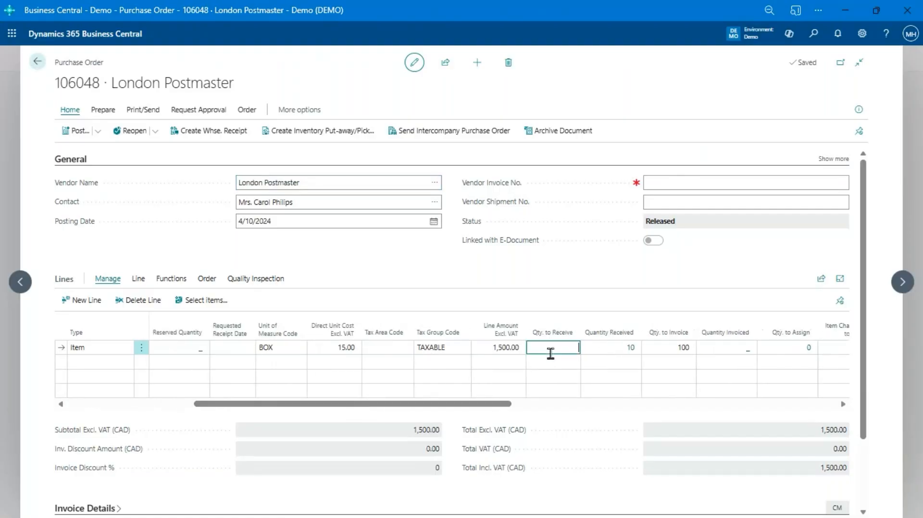
text(2)
key(Tab)
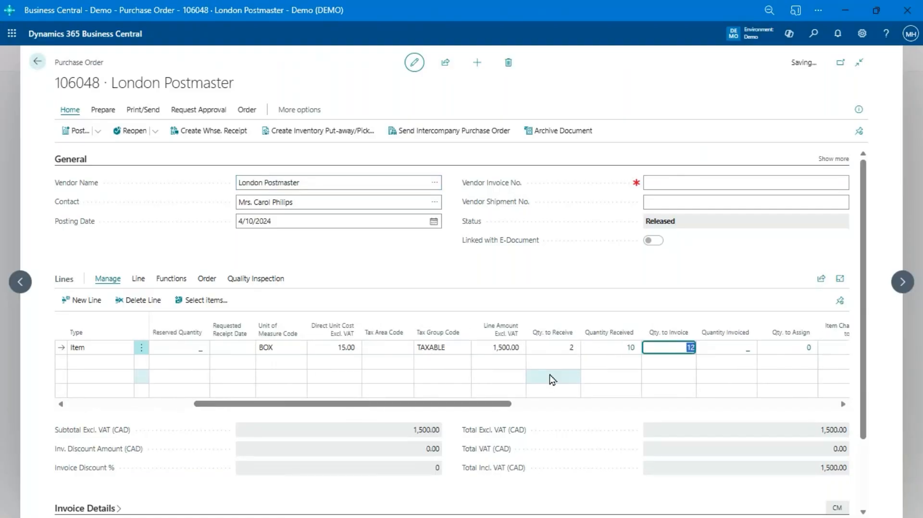
Step: Try to post the purchase order with the Receive option, and return to the order
drag(449, 407, 576, 407)
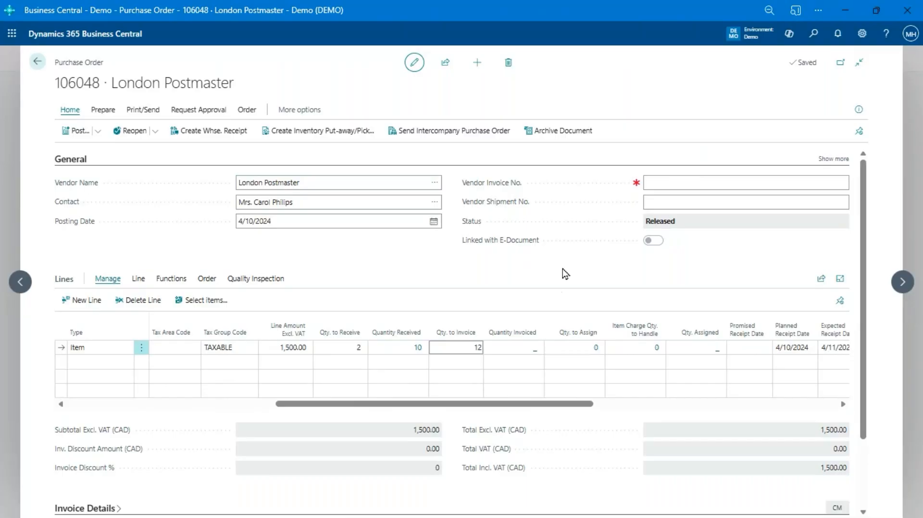
key(F9)
click(385, 252)
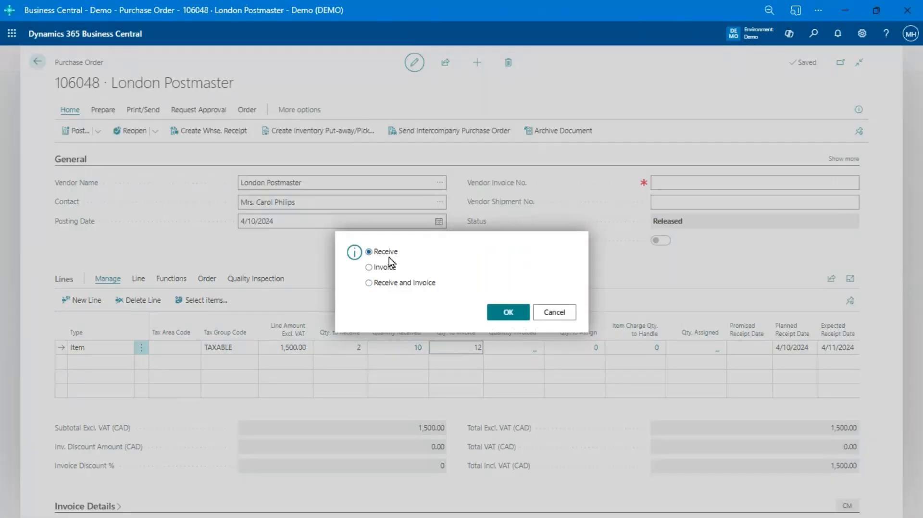
click(506, 315)
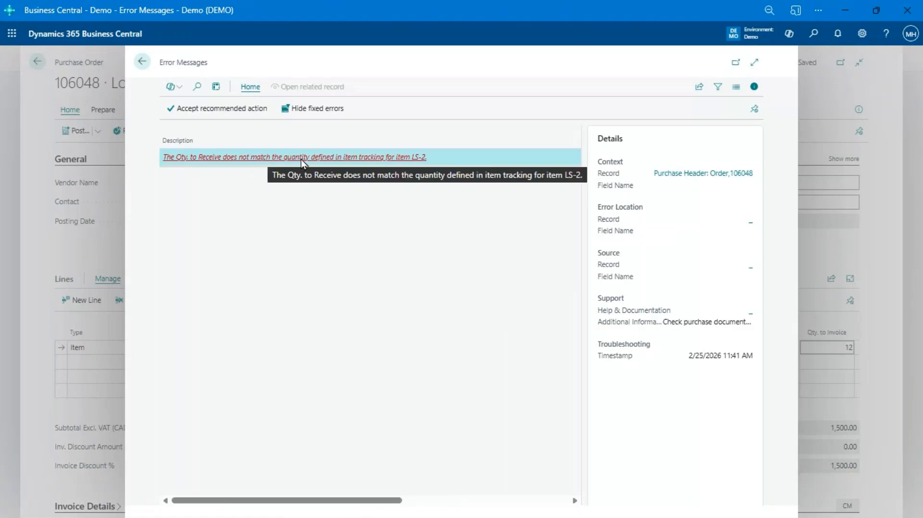
click(140, 62)
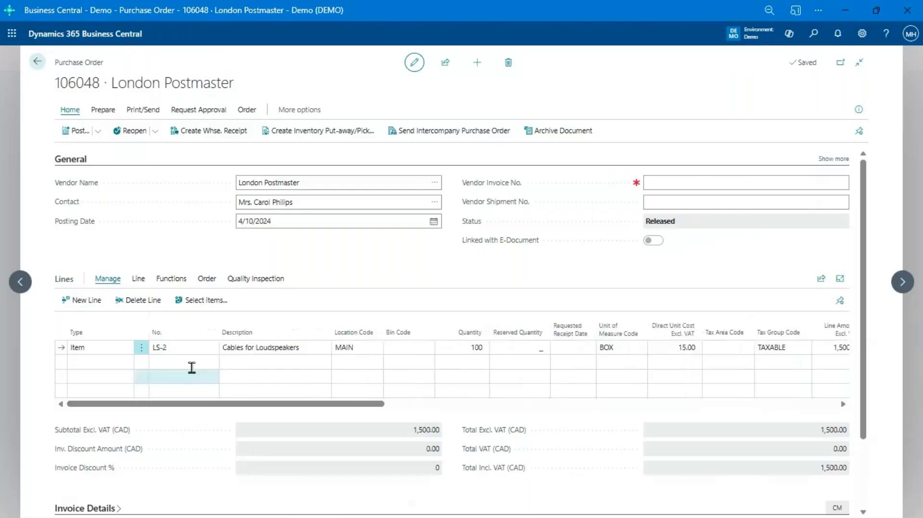
Step: Open the item tracking lines for the LS-2 purchase line and try to assign a lot number automatically
click(207, 349)
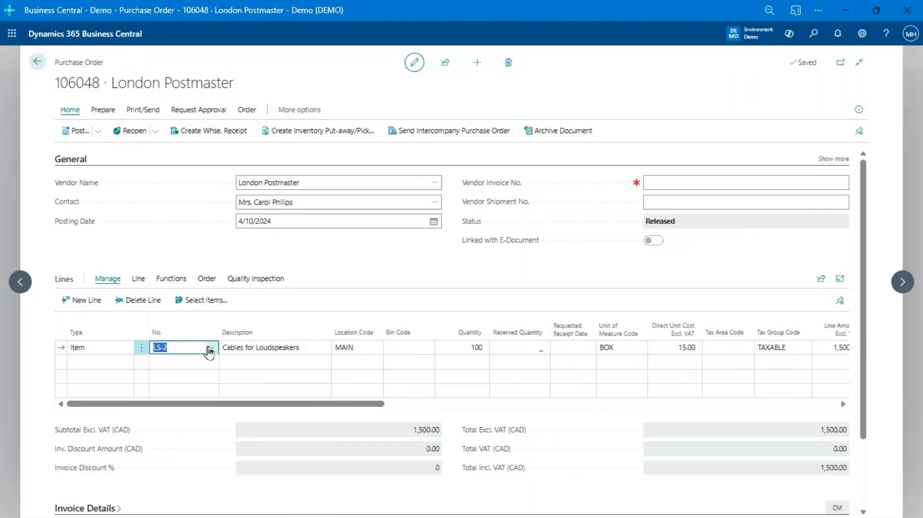
key(ctrl+alt+i)
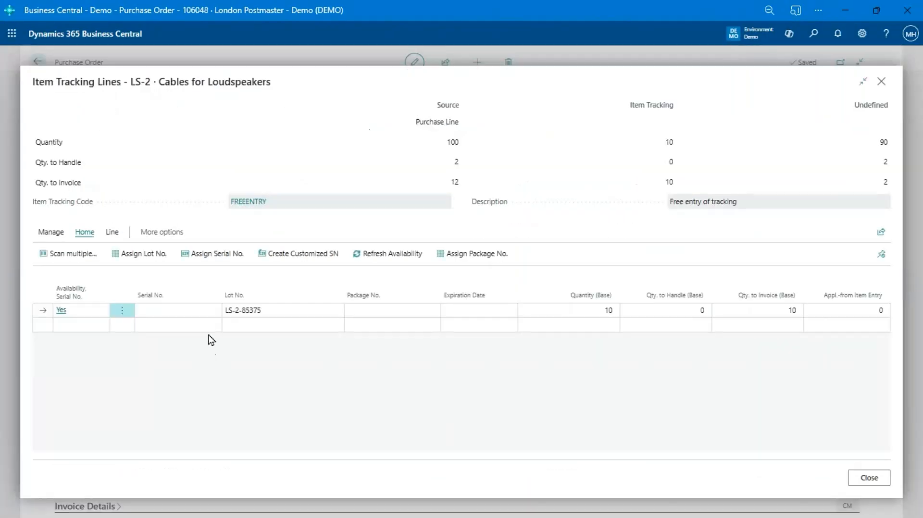
click(150, 260)
click(554, 318)
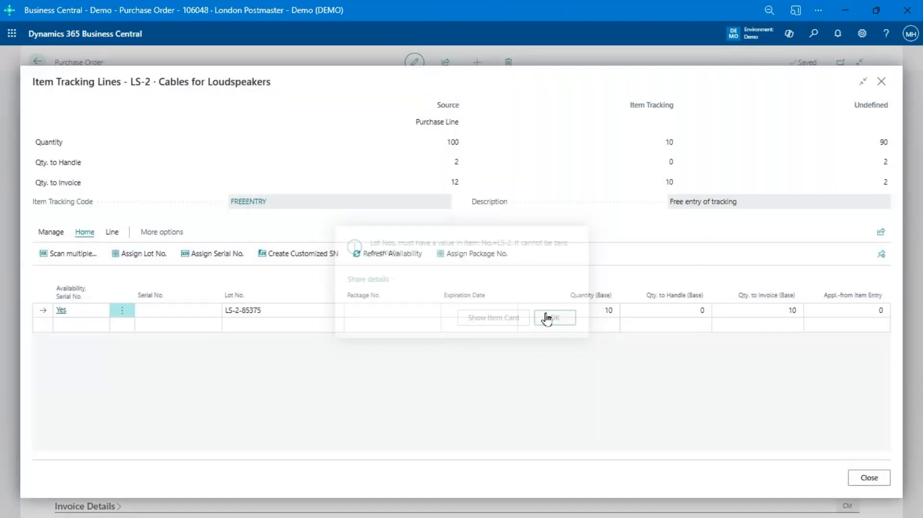
Step: Add an item tracking line with lot number LS-2-659239 and a base quantity of 2
click(242, 328)
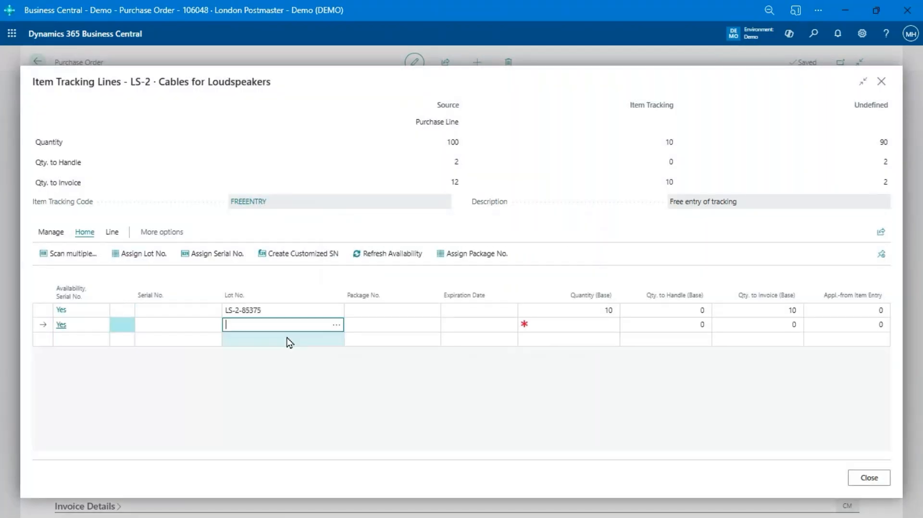
text(LS-2-659239)
key(Tab)
key(Tab)
text(2)
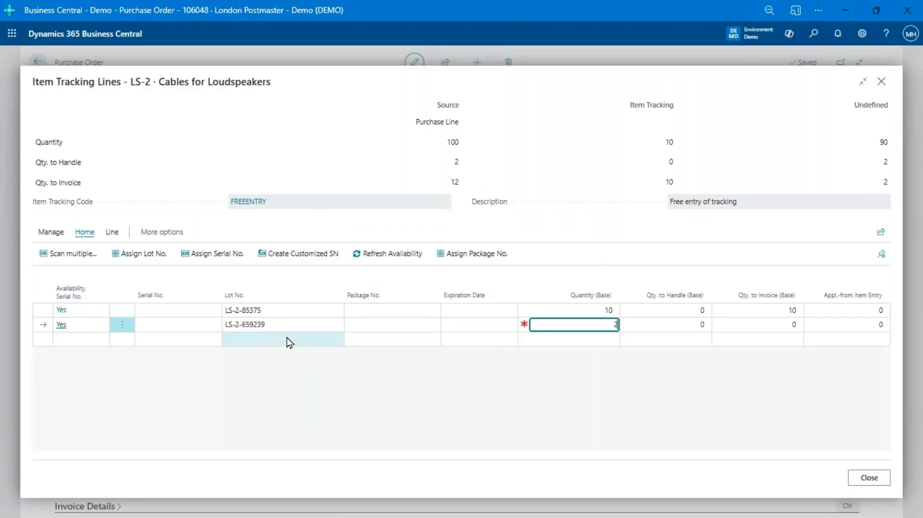
key(Up)
key(Down)
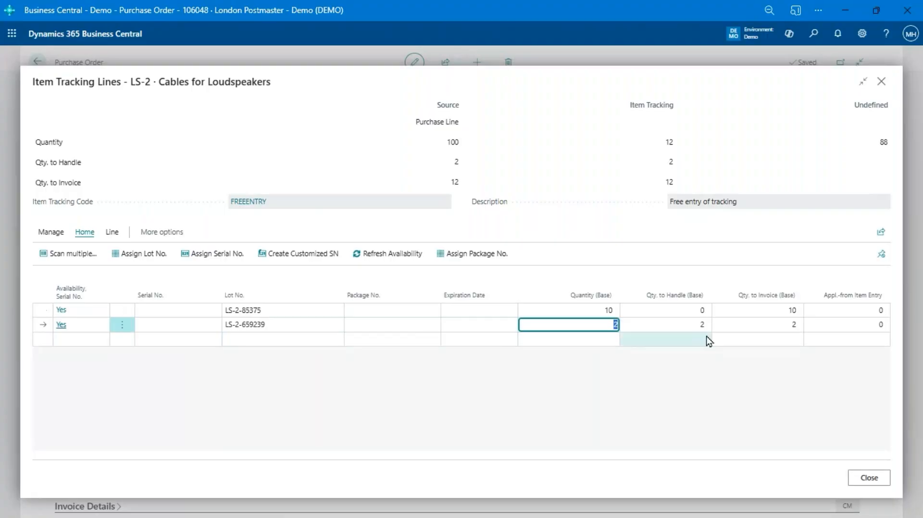
Step: Close the item tracking lines and post the purchase order with the Receive option
click(279, 325)
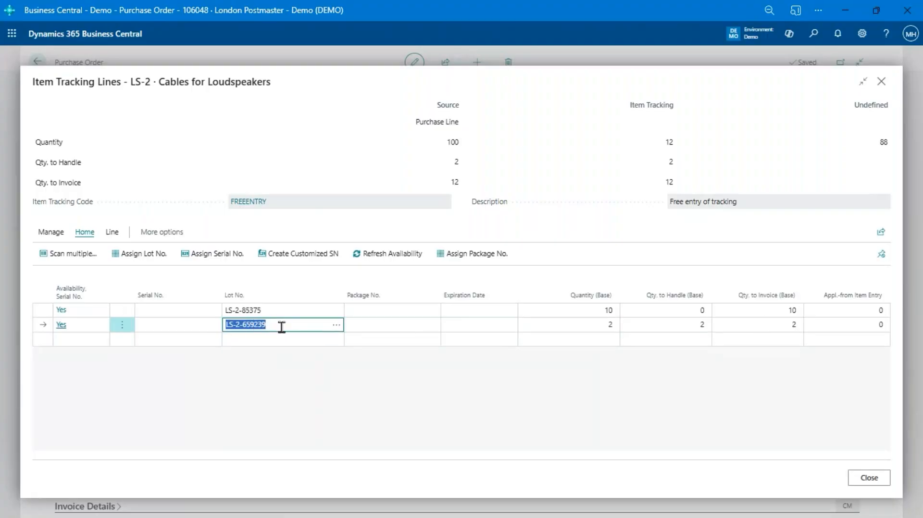
click(853, 482)
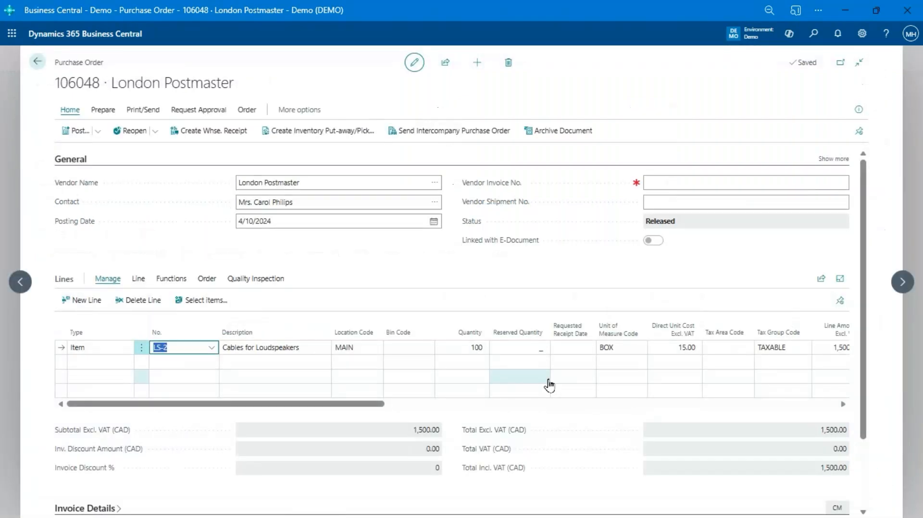
key(F9)
click(377, 253)
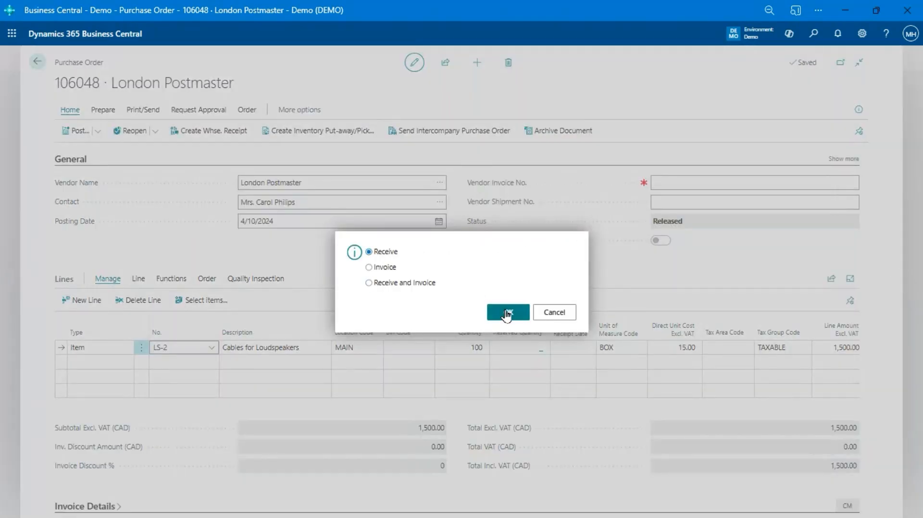
click(507, 313)
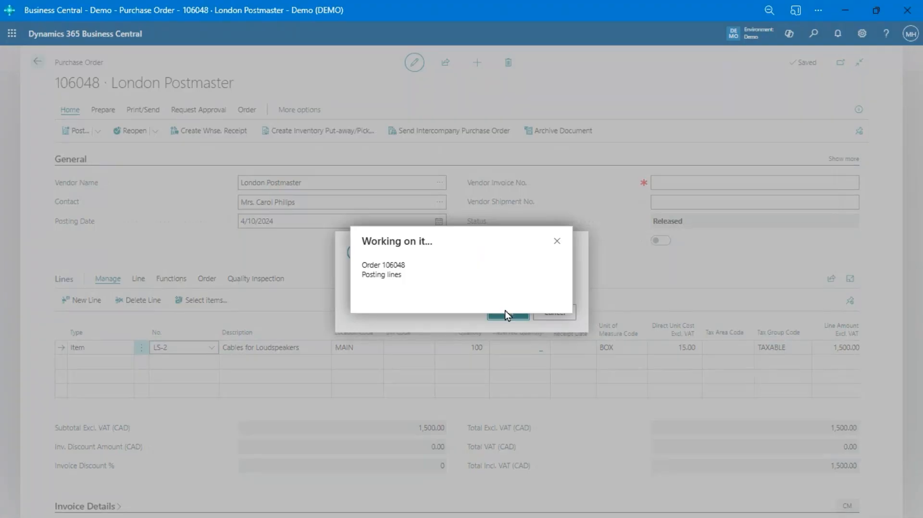
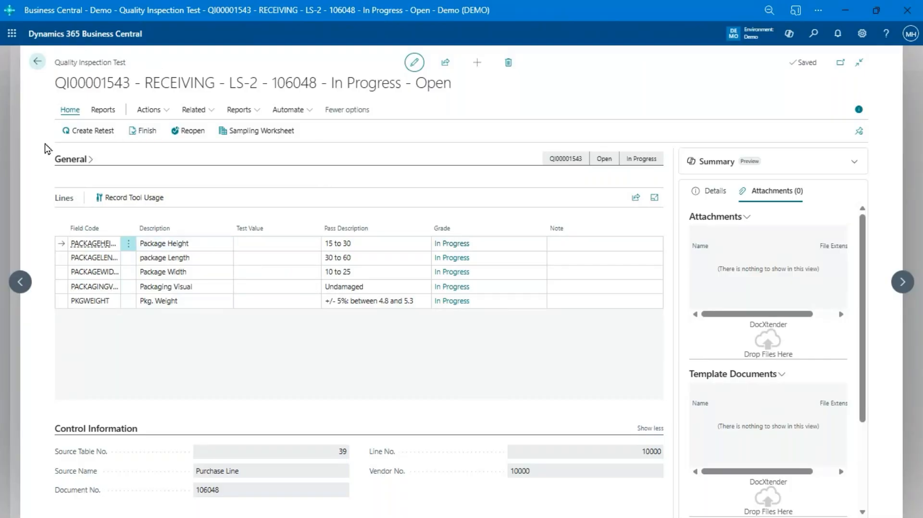
Step: Review the general details of the LS-2 receiving test, and collapse its general and control information sections
click(69, 160)
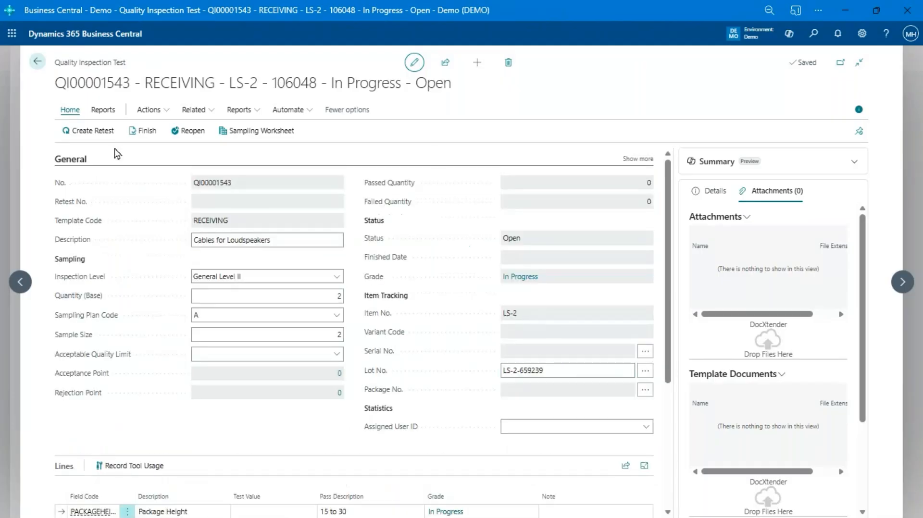
click(90, 164)
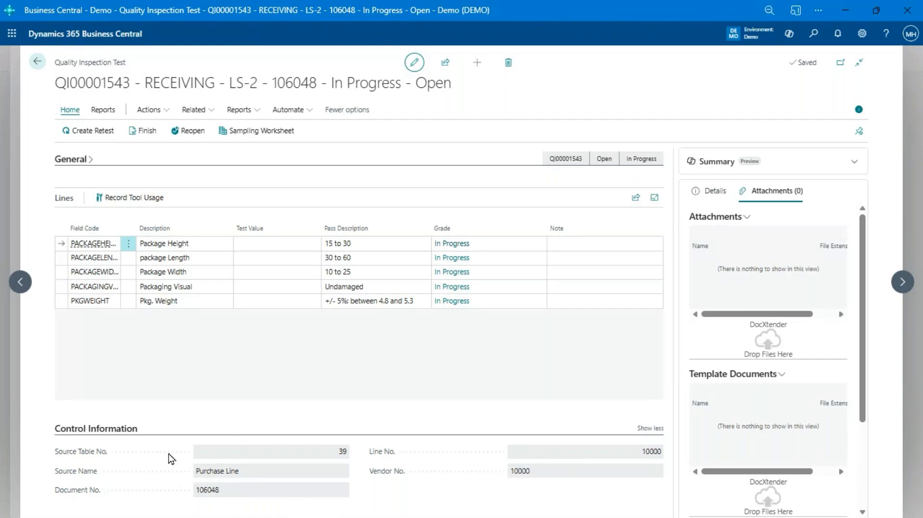
click(123, 429)
Step: Record the test values for Package Height as 16, package Length as 32 and Package Width as 11
click(269, 243)
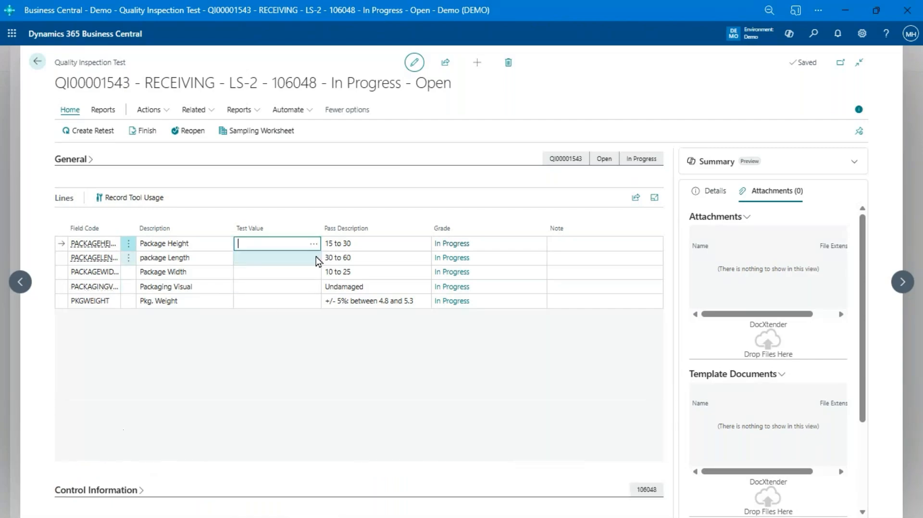
text(16)
key(Return)
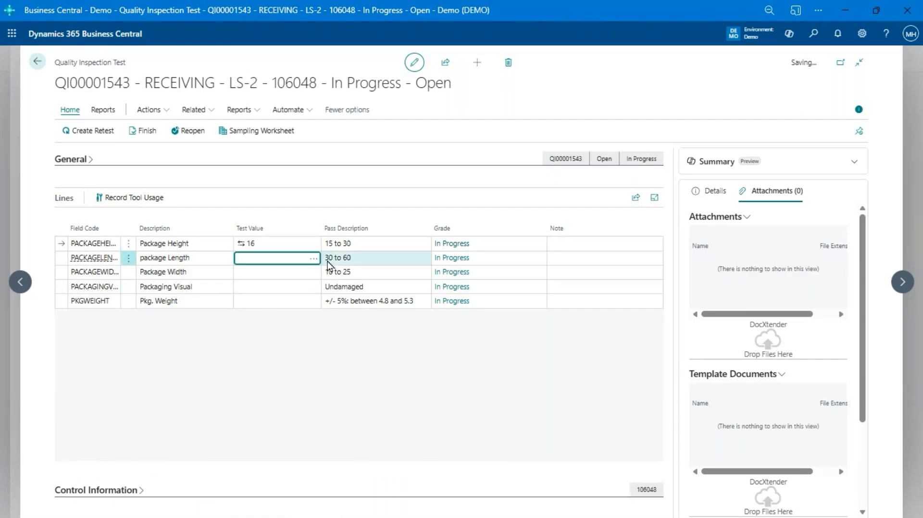
text(32)
key(Return)
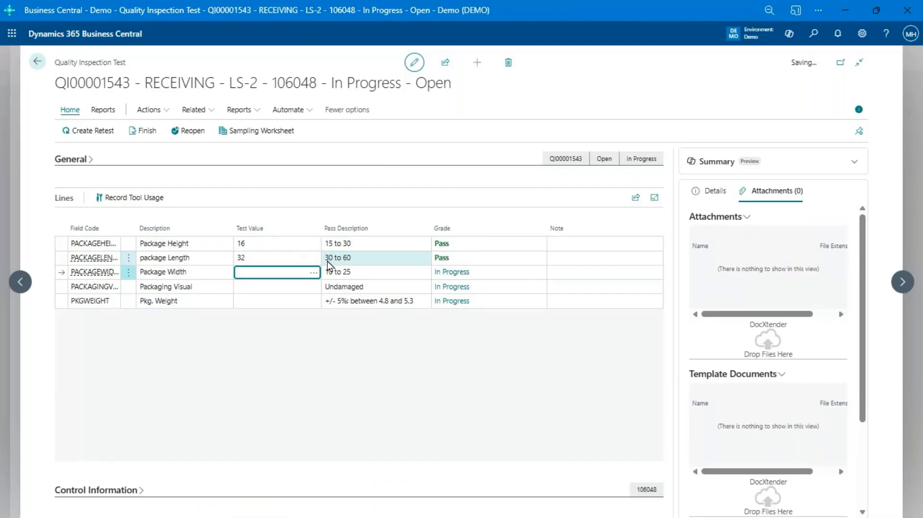
text(11)
key(Return)
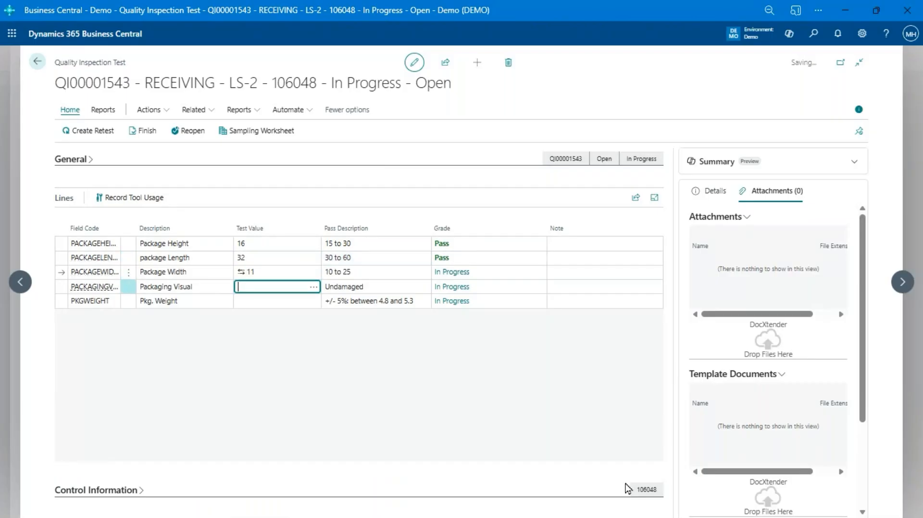
Step: Record UNDAMAGED as the Packaging Visual test value and 5 as the Pkg. Weight test value
key(alt+Down)
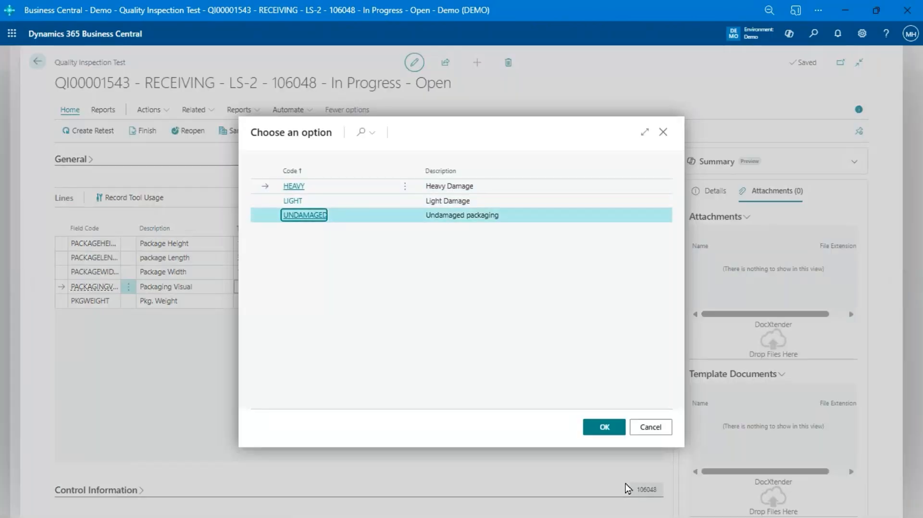
key(Down)
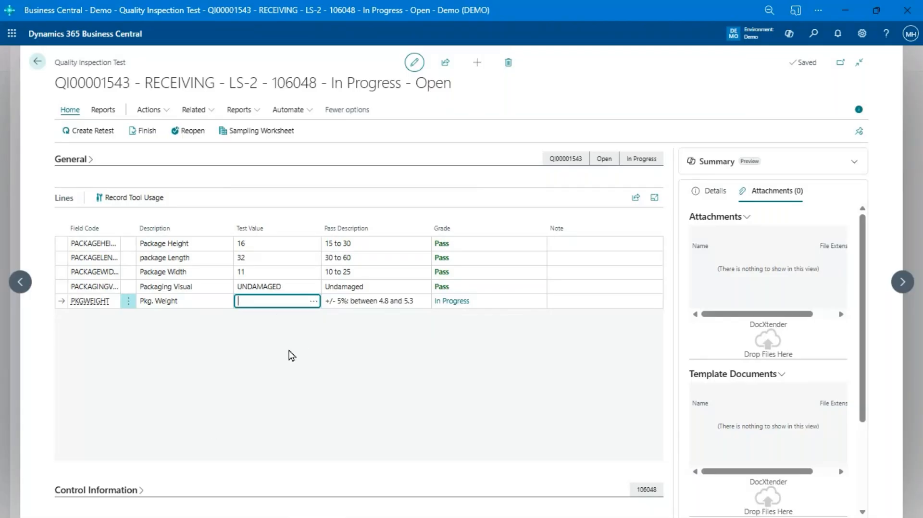
text(5)
key(Up)
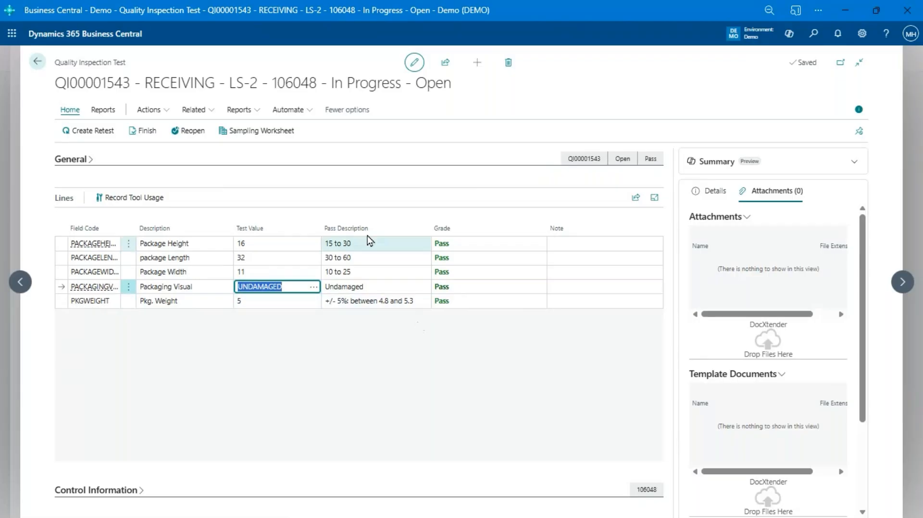
Step: Check the test's general status and grade details, and finish the test for the LS-2 lot
click(85, 164)
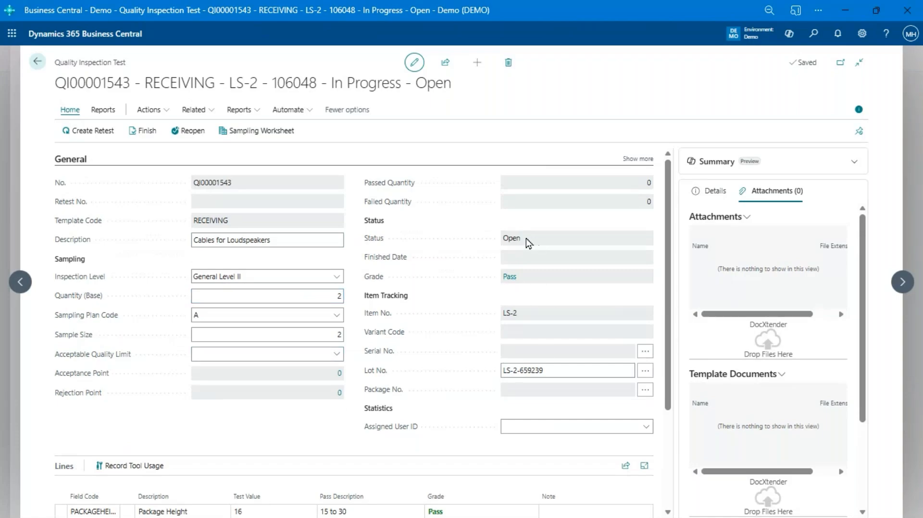
click(85, 161)
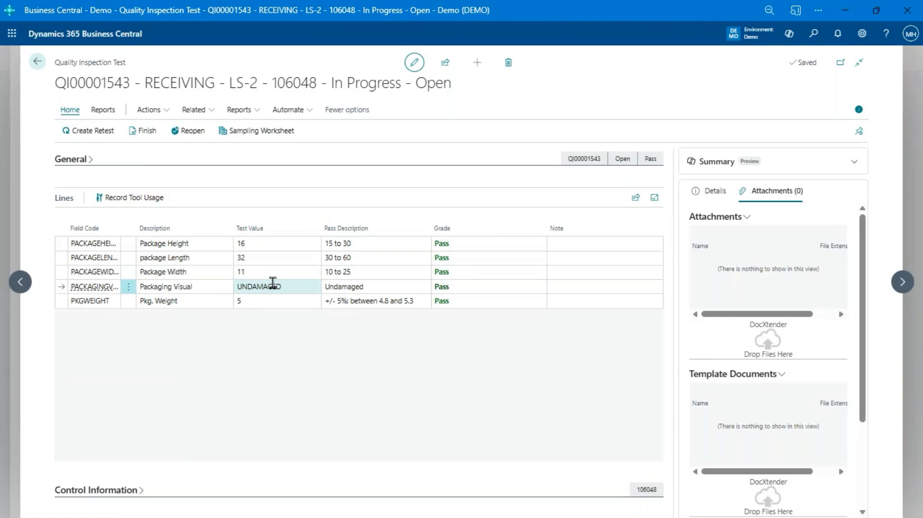
click(144, 137)
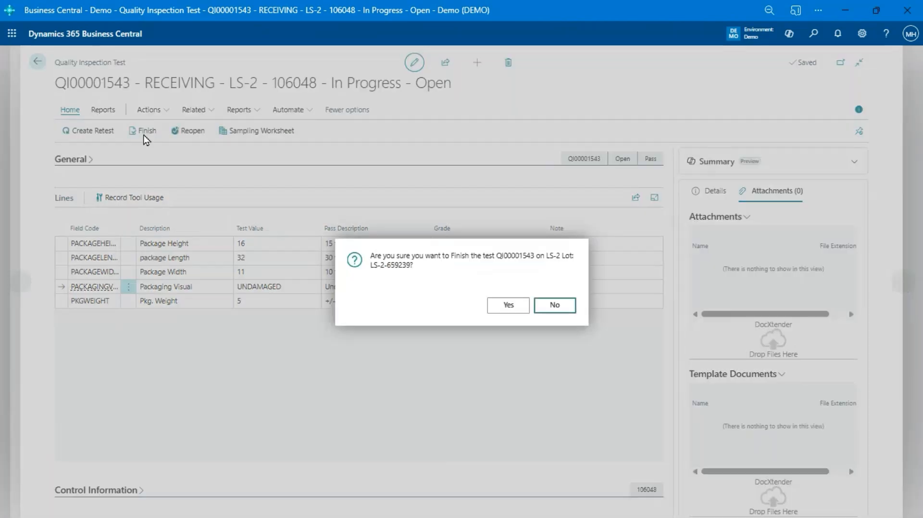
click(505, 308)
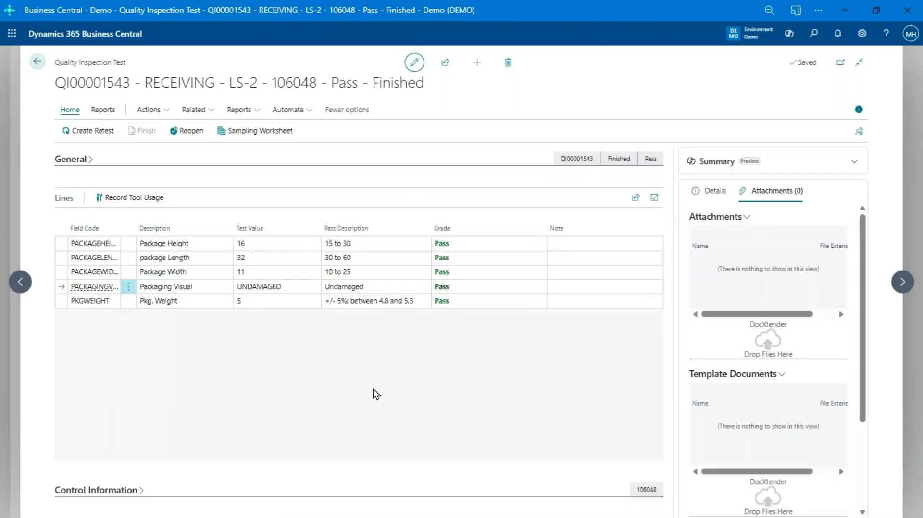
Step: Review the finished test's general details, and go back to the purchase orders list
click(83, 161)
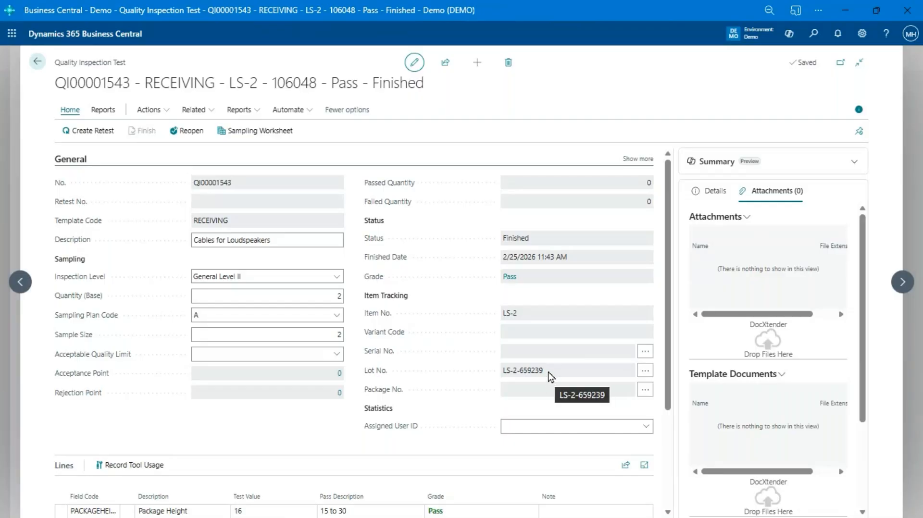
click(45, 68)
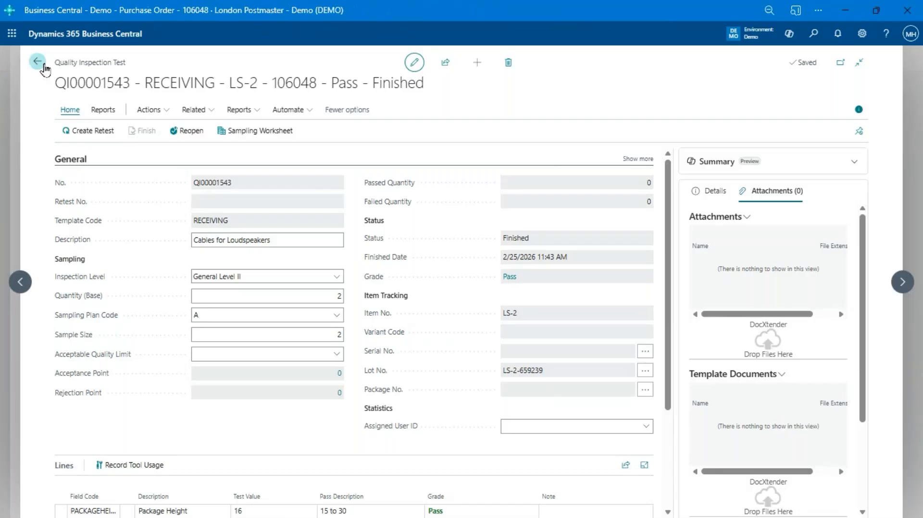
click(45, 68)
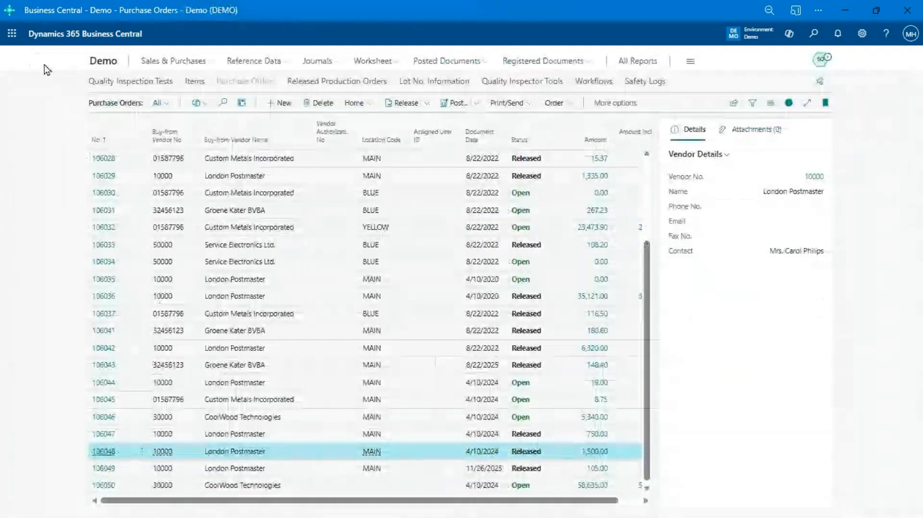
Step: Reopen the LS-2 purchase order, show the quality inspection actions for its lines, and return to the home page
click(105, 452)
click(237, 282)
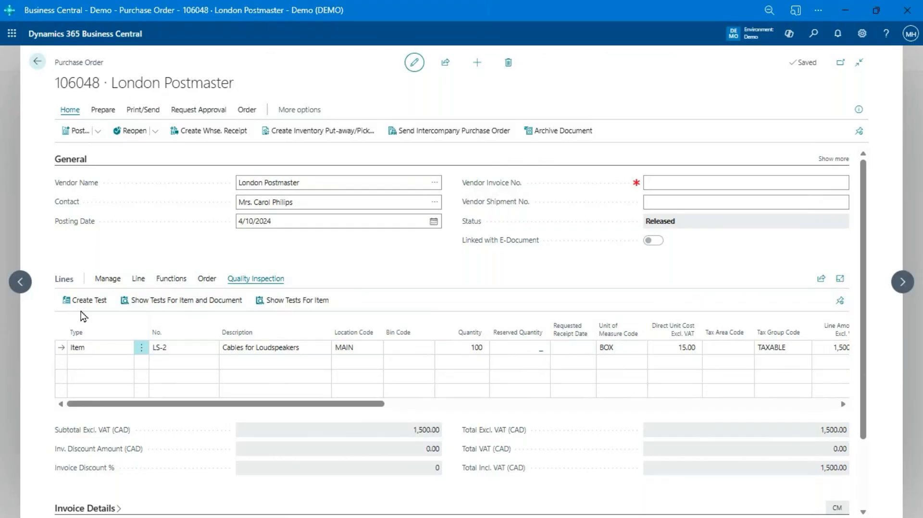
key(Escape)
key(Escape)
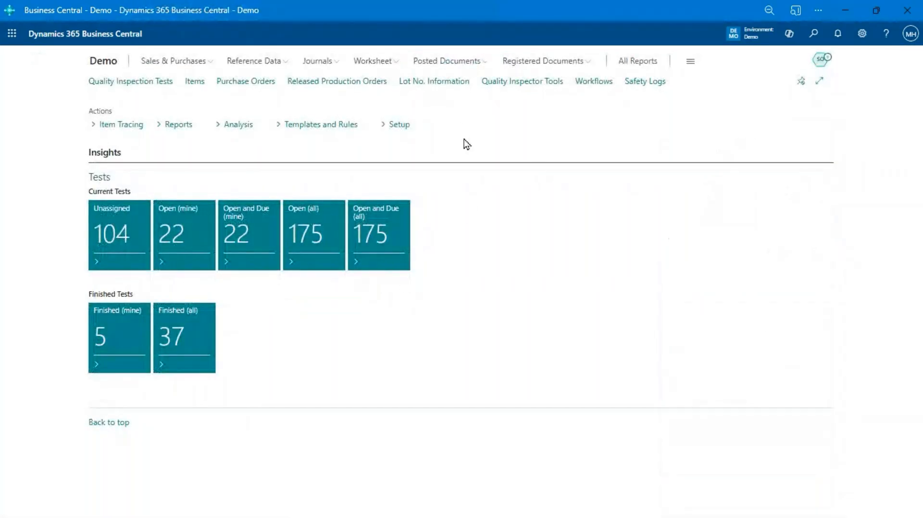
Step: Open the 5SINSPECTION Work Center Inspection template from the list of test templates
click(340, 124)
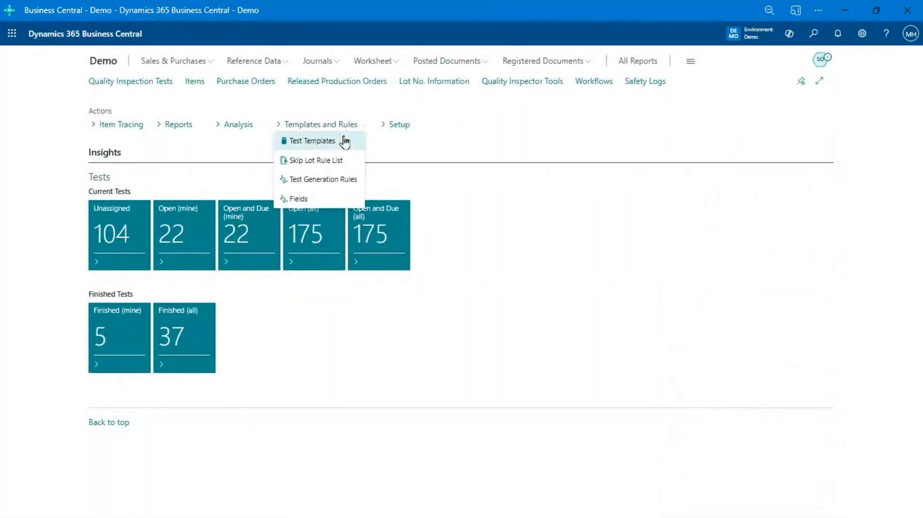
click(344, 141)
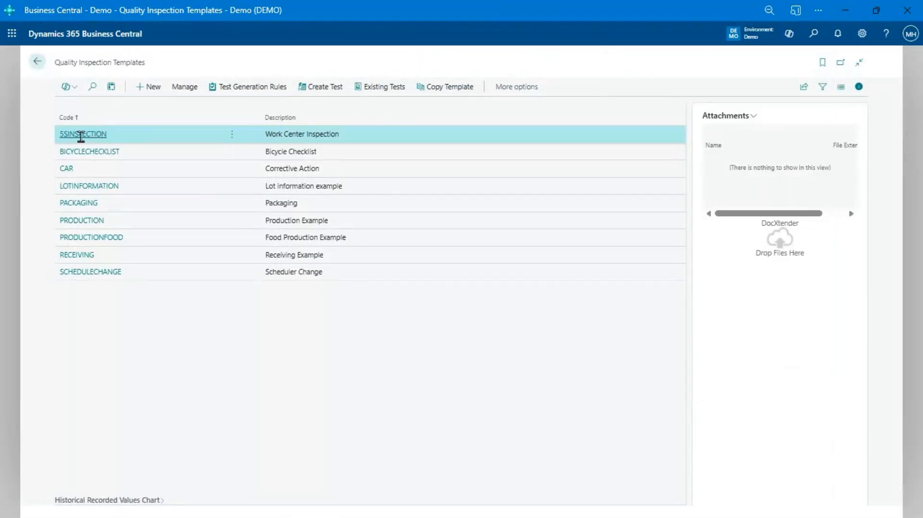
click(81, 134)
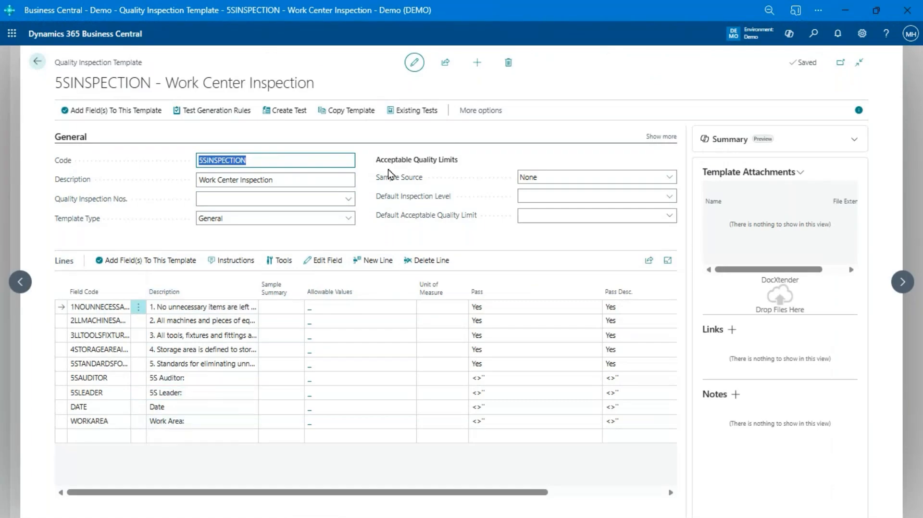
Step: Examine the recorded lines of the existing FINISHING MILL test made from this template, and return to the template
click(404, 116)
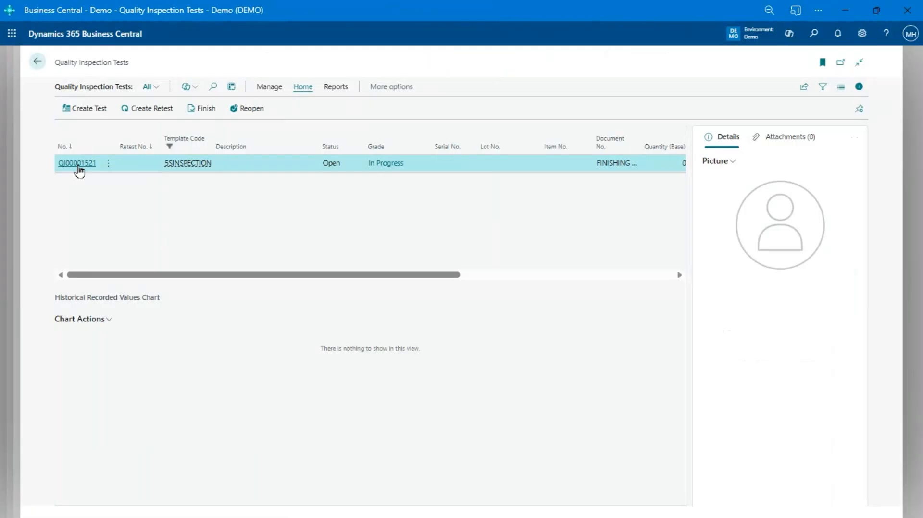
click(77, 163)
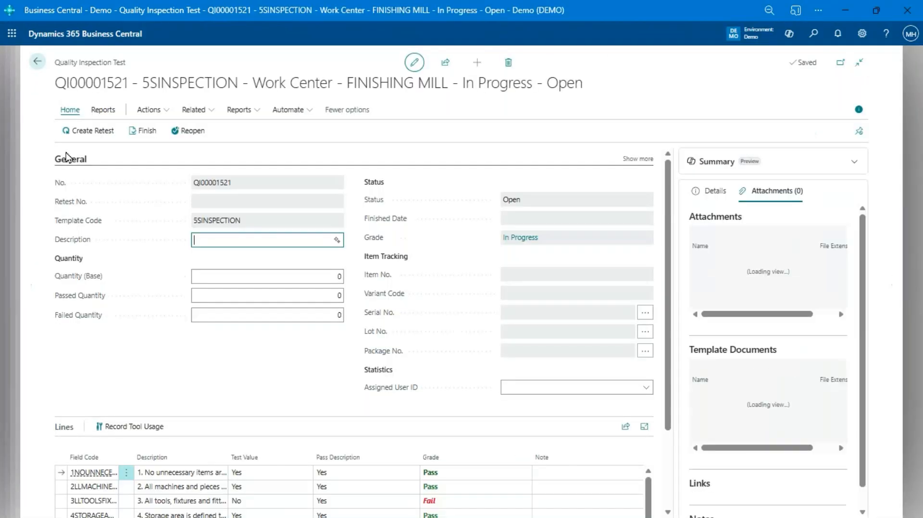
click(67, 158)
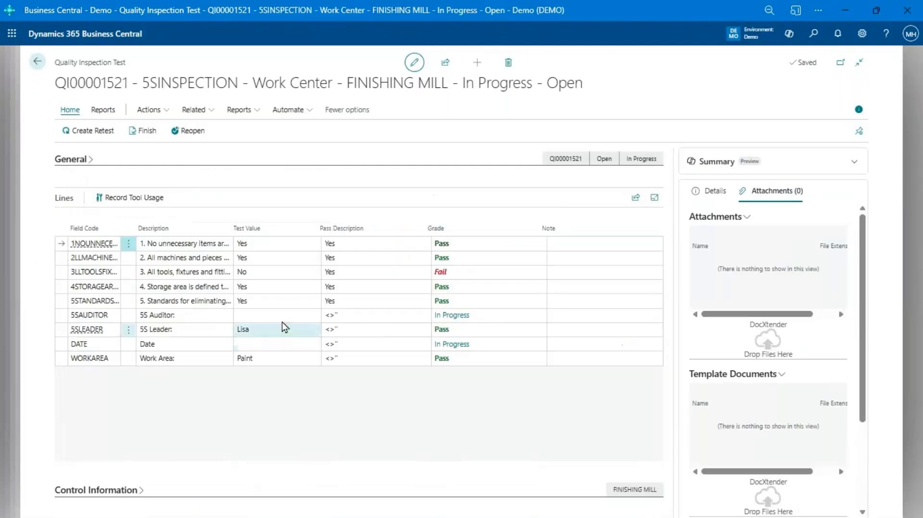
click(37, 61)
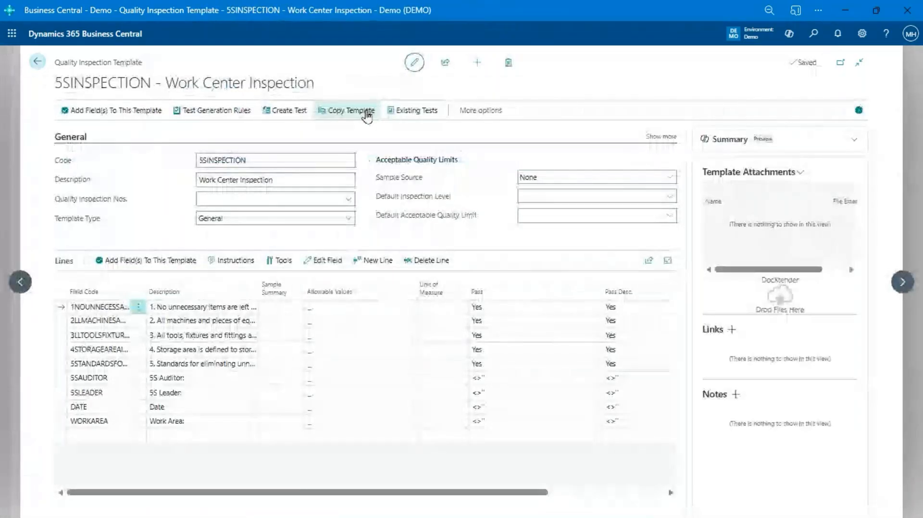
Step: Create a quality inspection test from the 5SINSPECTION template with source WORKCENTER and work center 012400, and review its control information
click(302, 115)
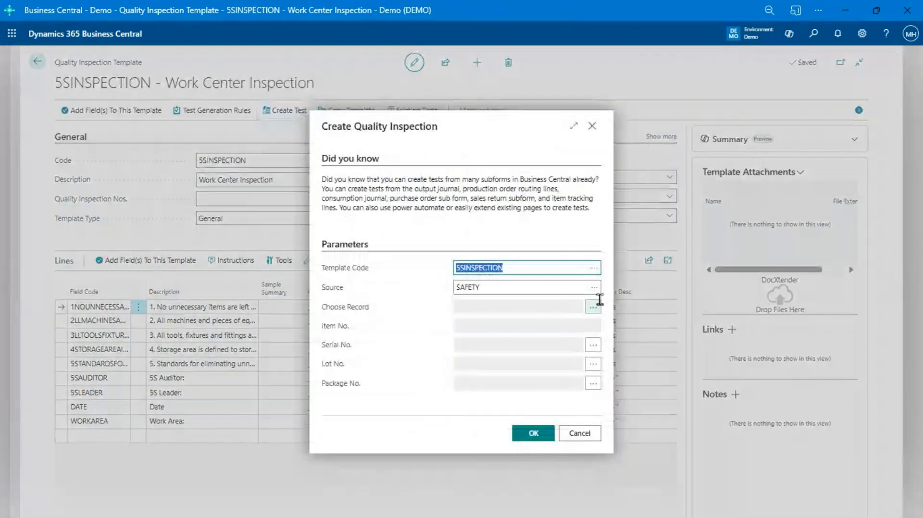
click(586, 291)
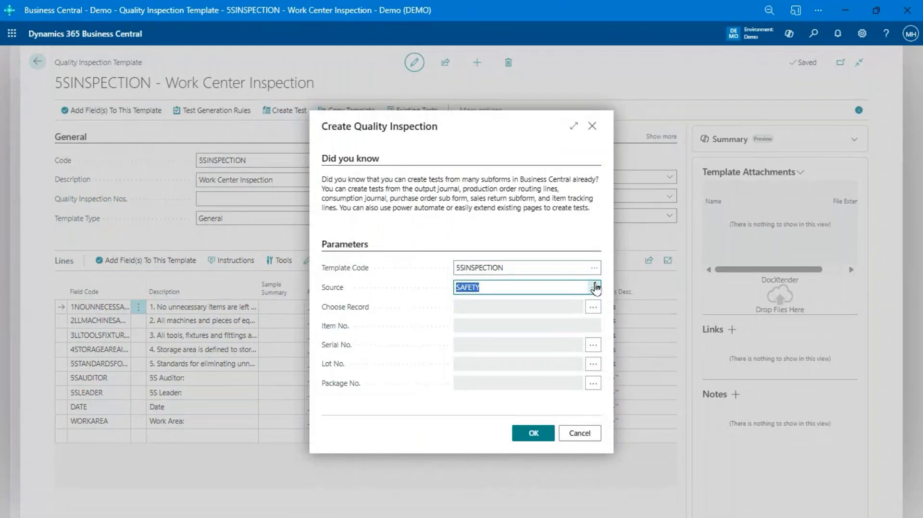
click(596, 288)
click(292, 260)
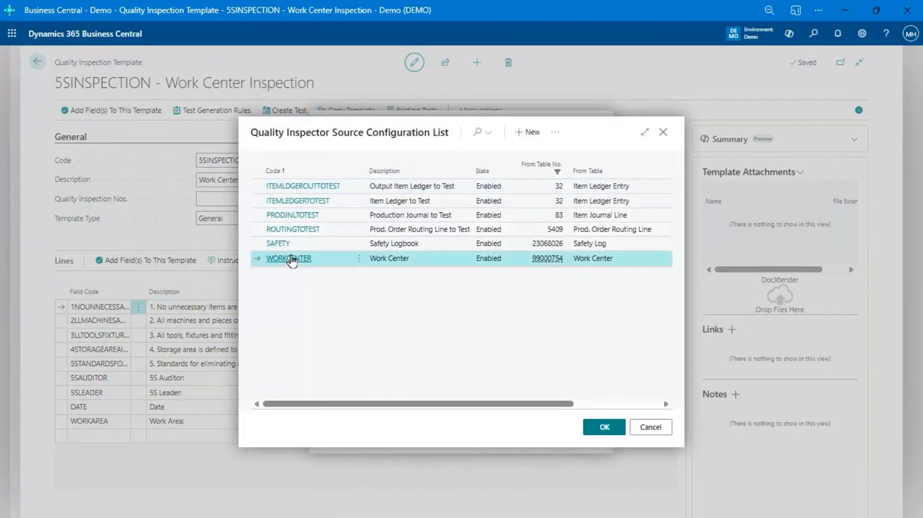
click(292, 258)
click(589, 309)
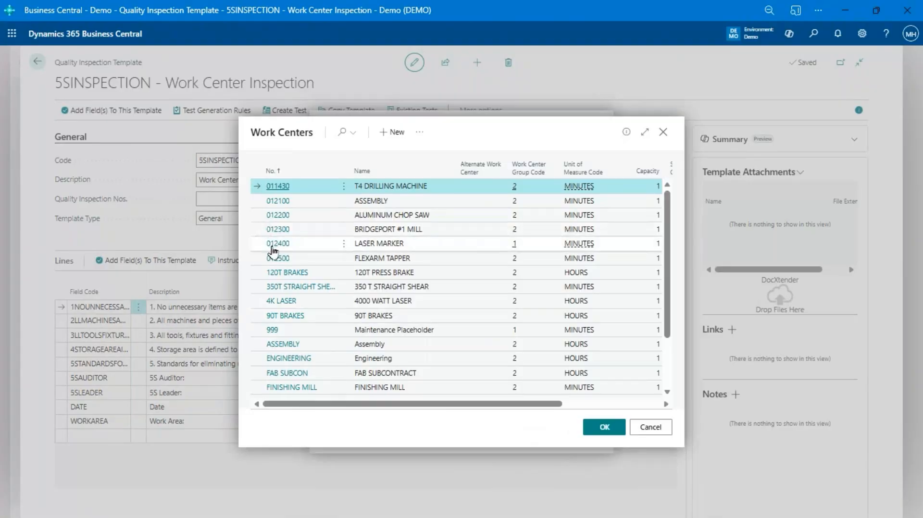
click(272, 247)
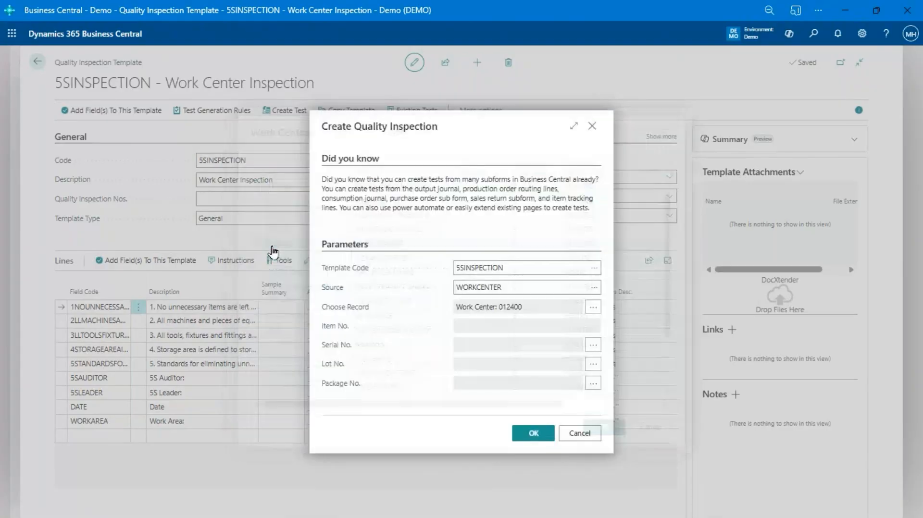
click(533, 433)
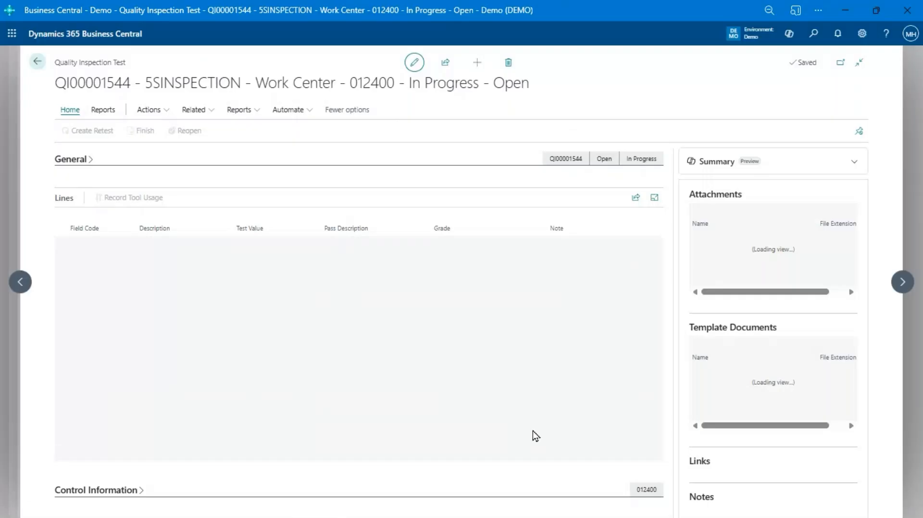
click(126, 490)
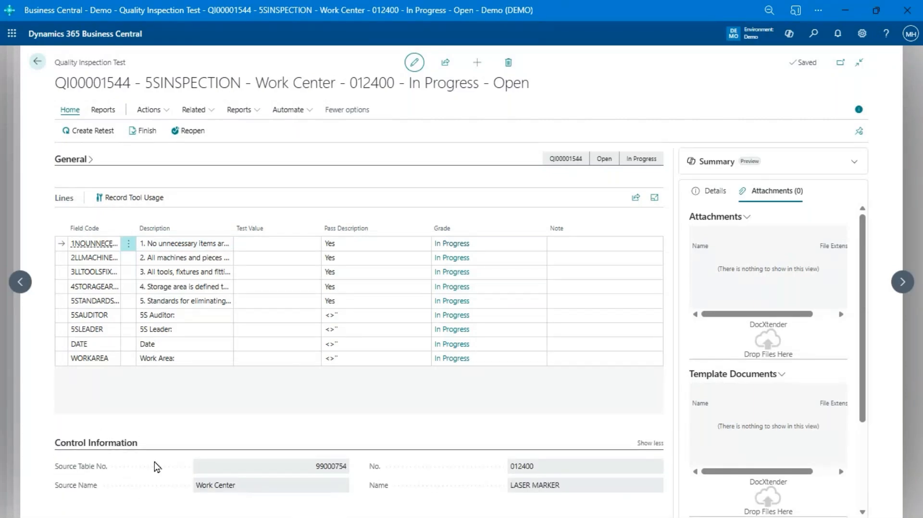
click(108, 444)
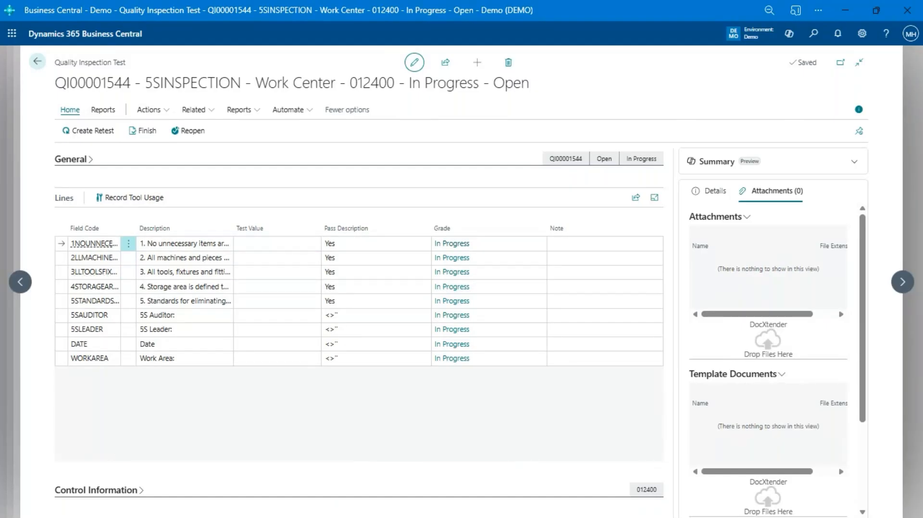
Step: Switch to the 5s scanned.pdf checklist in Acrobat, examine its work area, leader and marked items, and return to Business Central
key(alt+Tab)
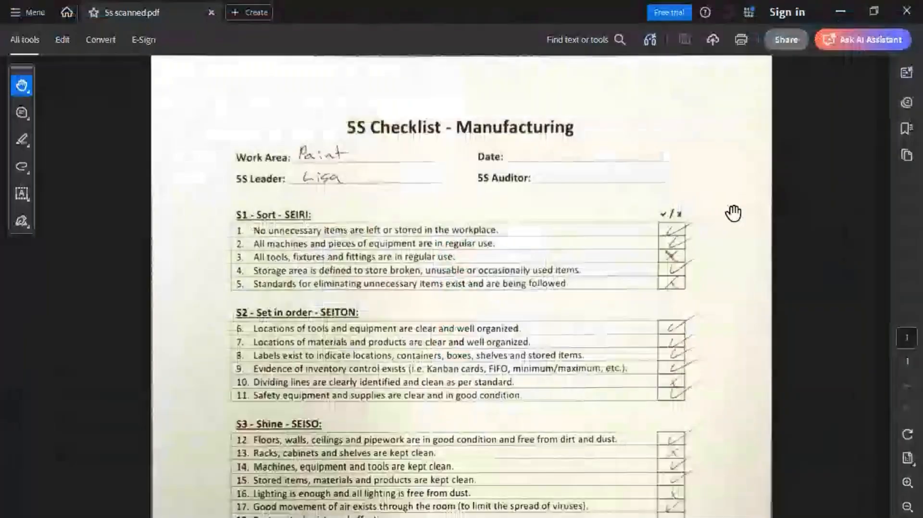
scroll(412, 229, down, 1)
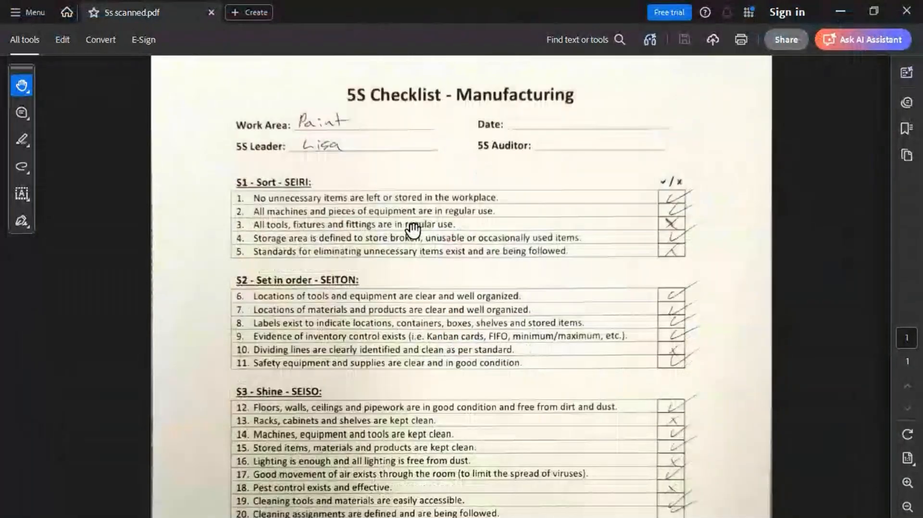
scroll(412, 231, down, 6)
scroll(480, 370, up, 7)
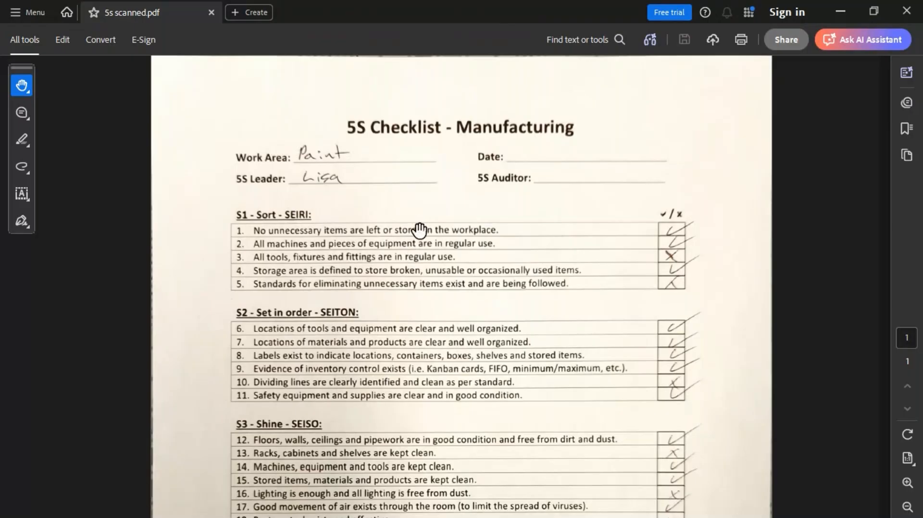
scroll(419, 230, down, 1)
scroll(419, 230, down, 2)
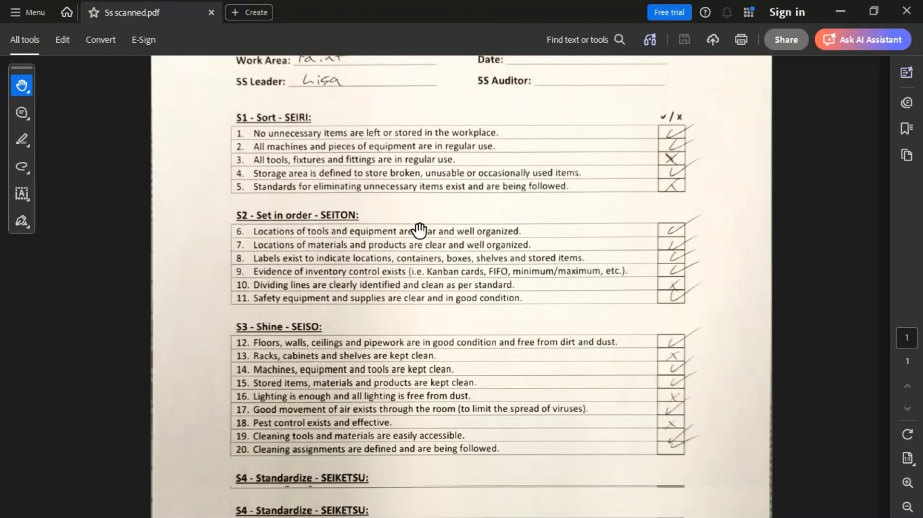
scroll(611, 199, up, 3)
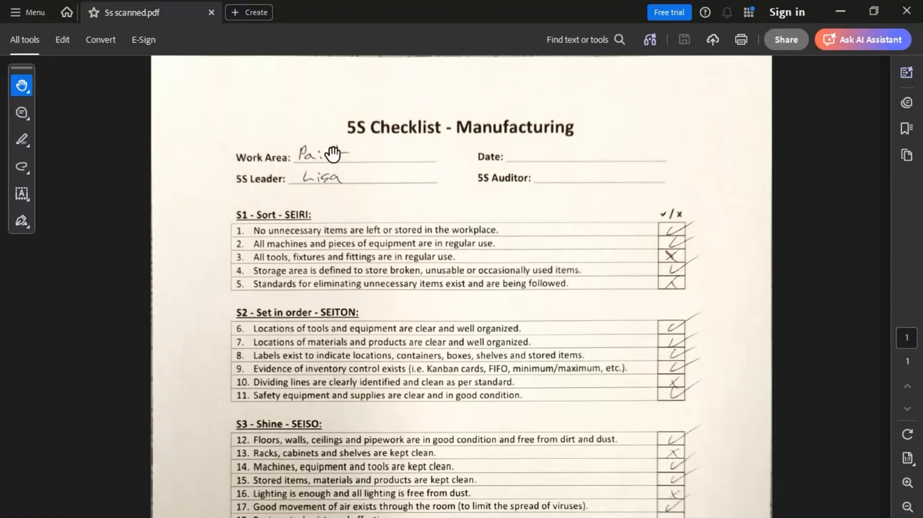
scroll(354, 222, down, 5)
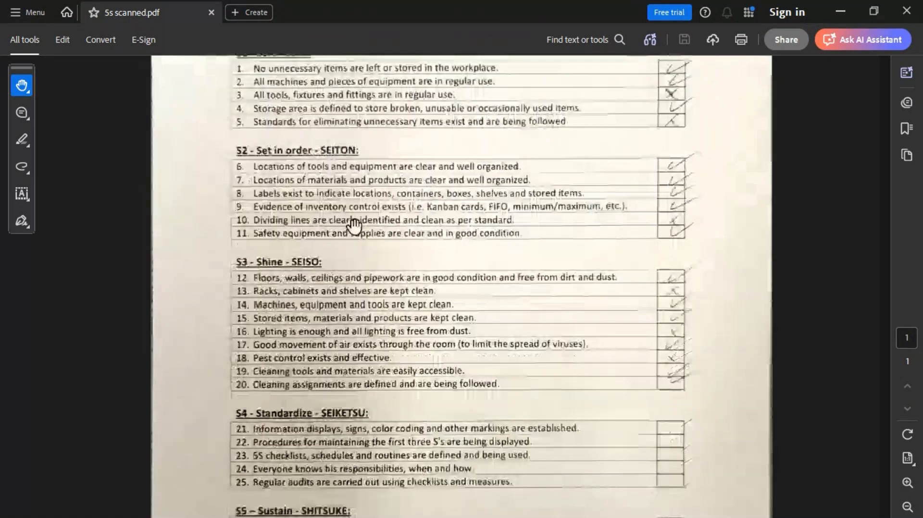
scroll(354, 222, up, 5)
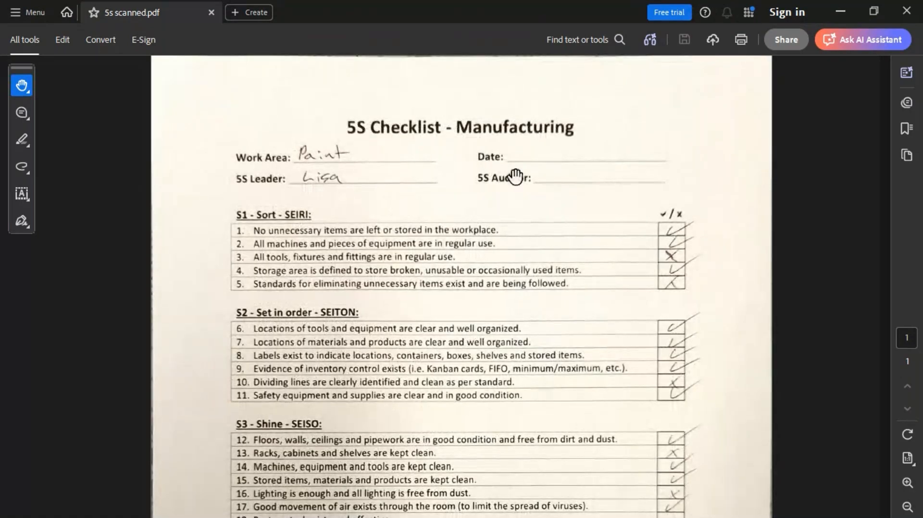
click(841, 6)
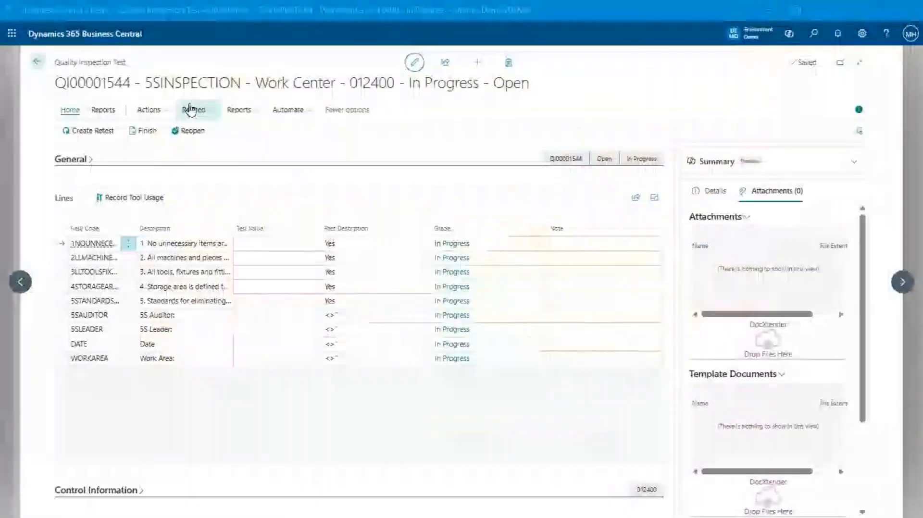
Step: Scan the page with upload for this test, supplying the scanned 5S checklist as the import file
click(148, 109)
mouse_move(166, 148)
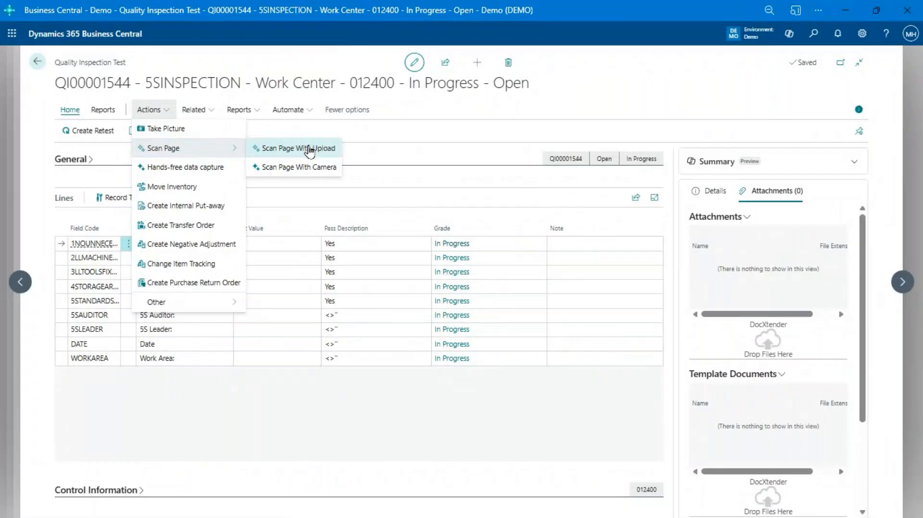
click(309, 148)
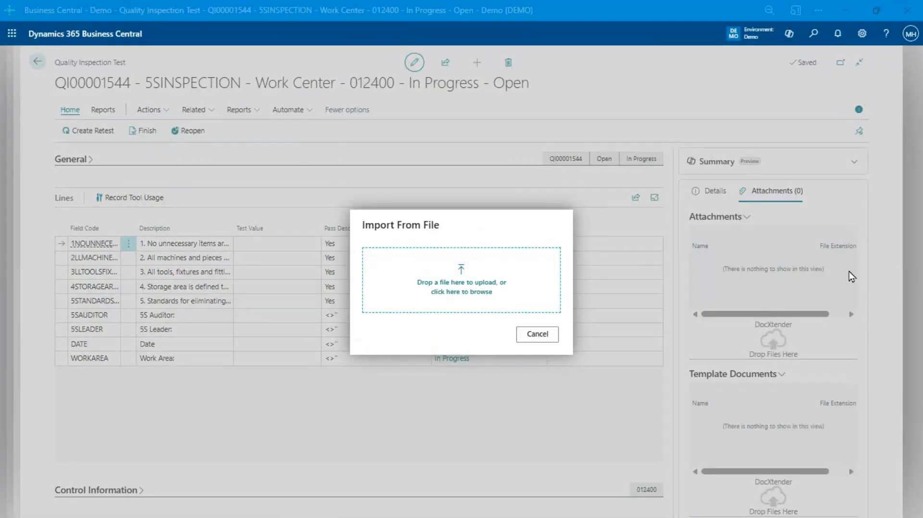
drag(920, 315, 461, 267)
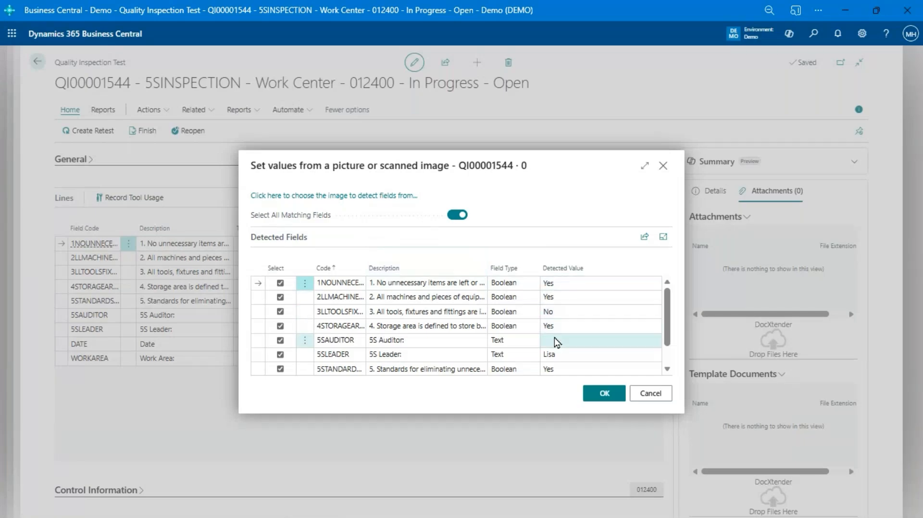
Step: Review the values detected from the scanned checklist and accept all matching fields for the test
scroll(557, 342, down, 2)
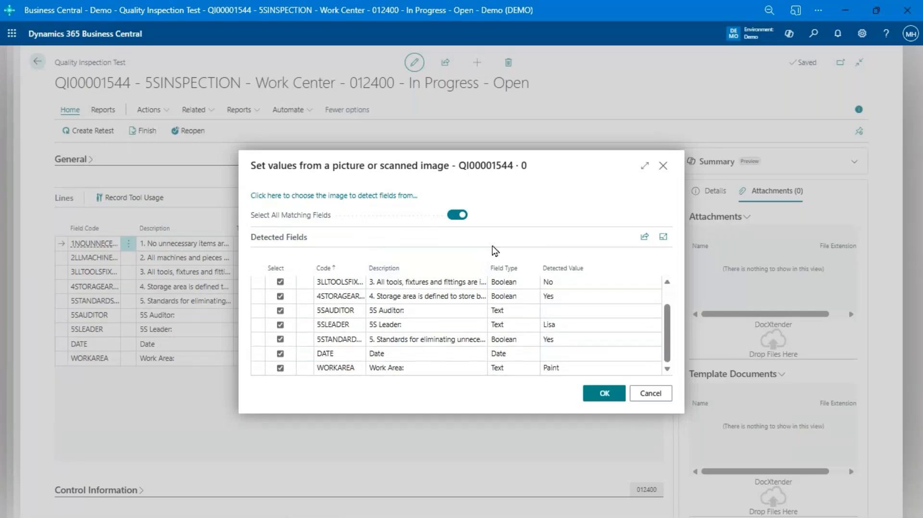
scroll(336, 308, up, 2)
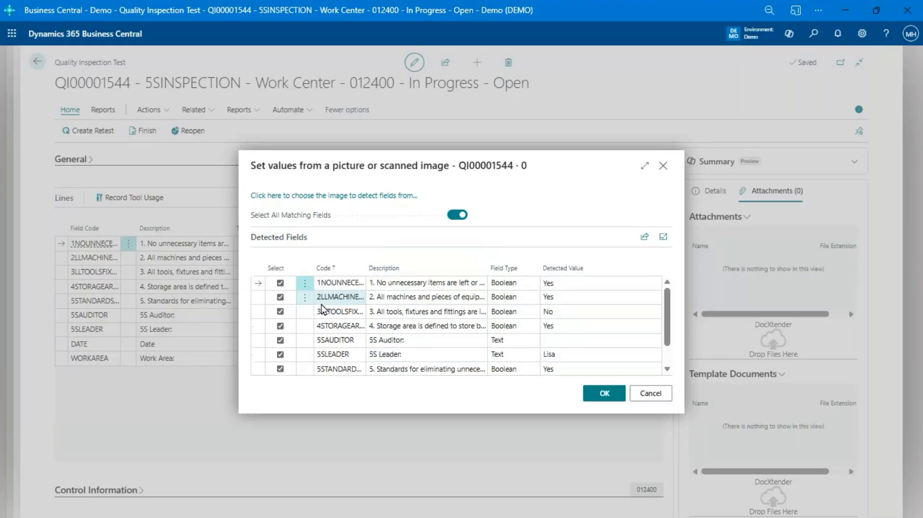
click(572, 283)
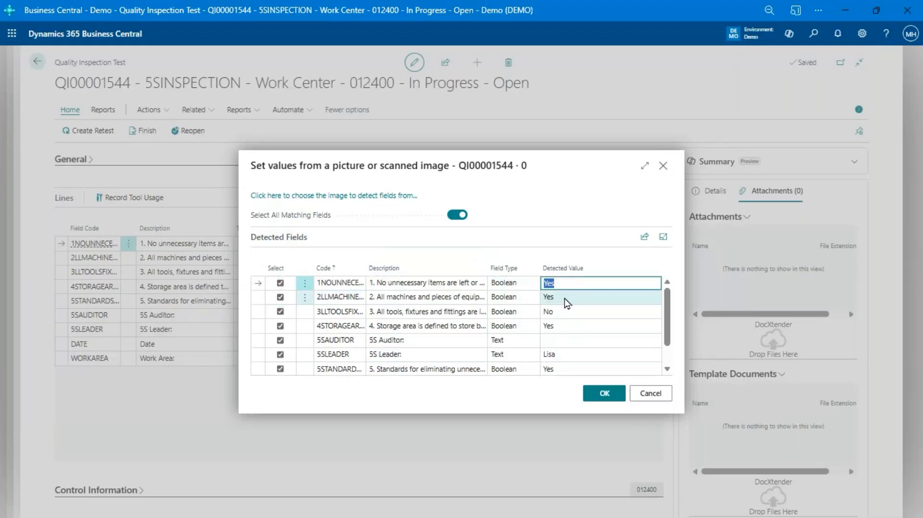
click(595, 398)
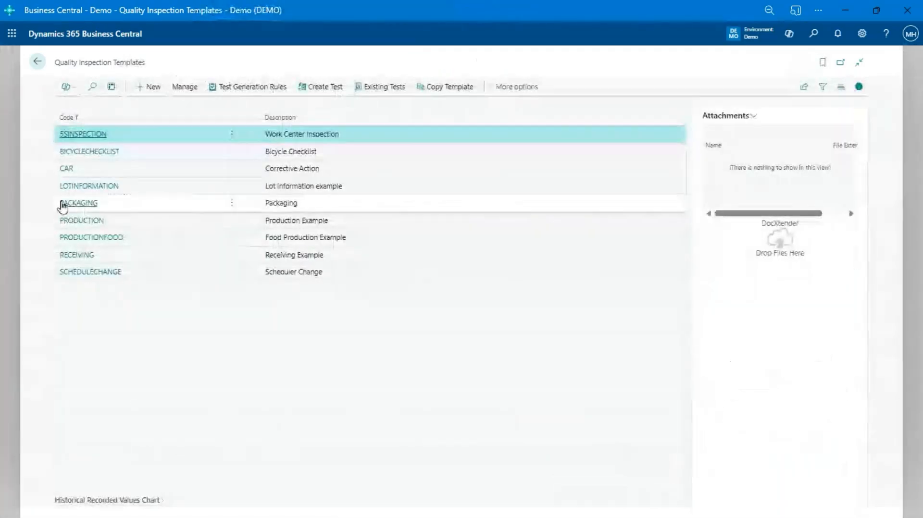
Step: Open the RECEIVING template's latest finished LS-2 test from its existing tests and examine the follow-up actions offered for it
click(92, 258)
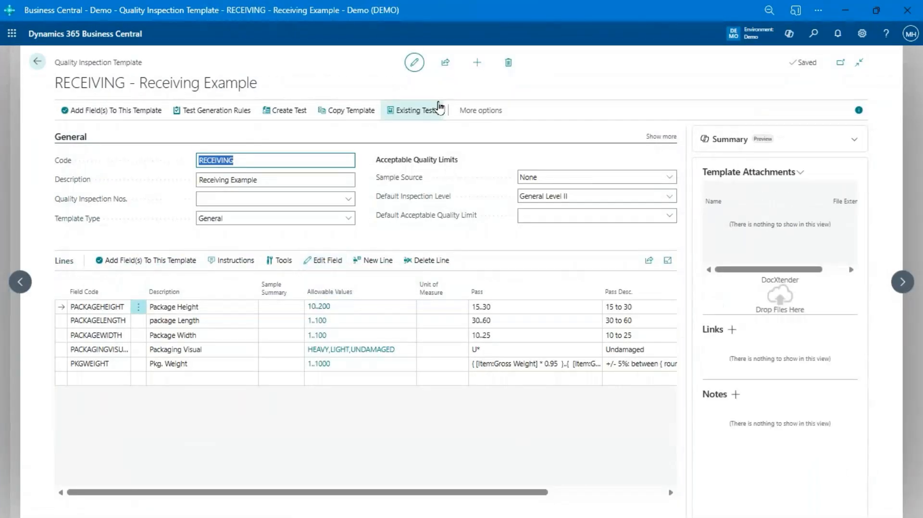
click(402, 113)
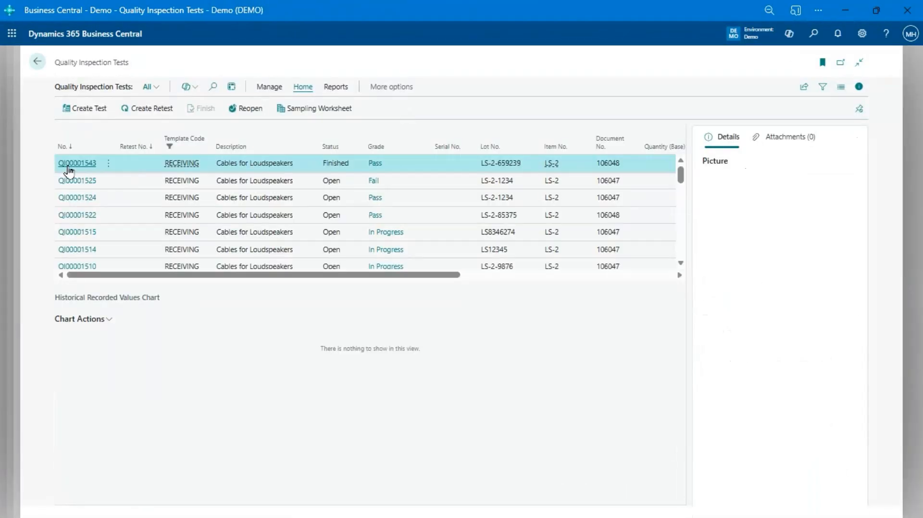
click(68, 166)
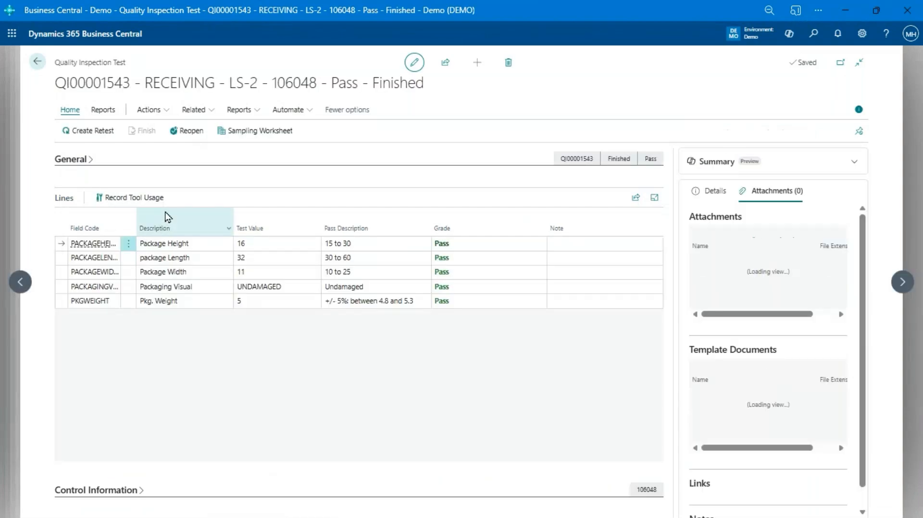
click(151, 110)
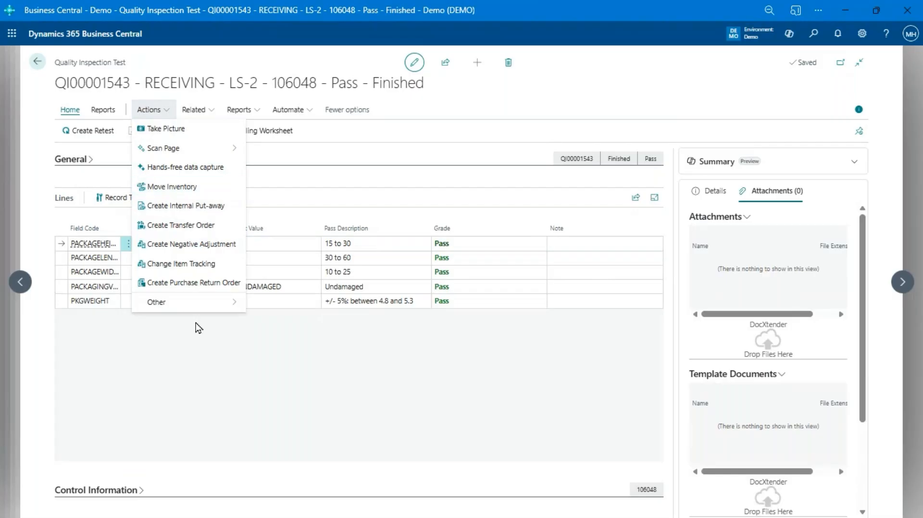
click(387, 350)
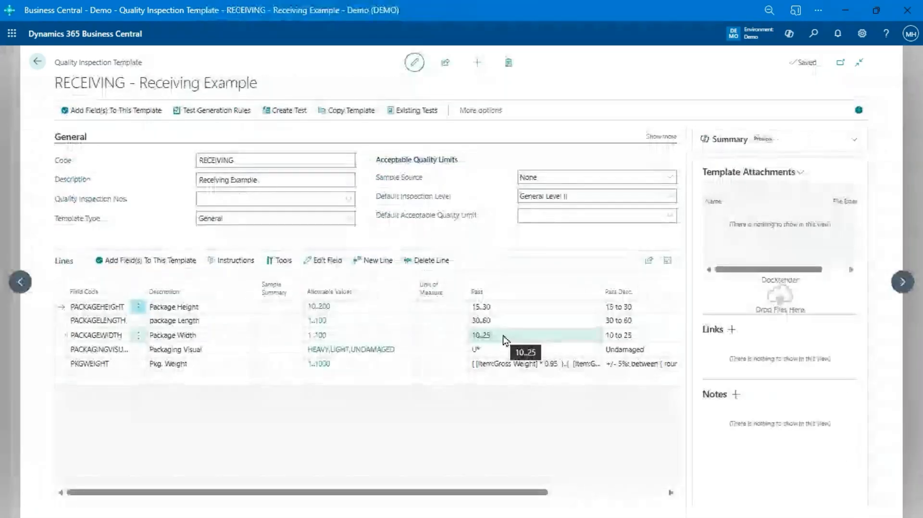
Step: Return to the home page and open the Receiving Fail workflow from the list of workflows
key(Escape)
key(Escape)
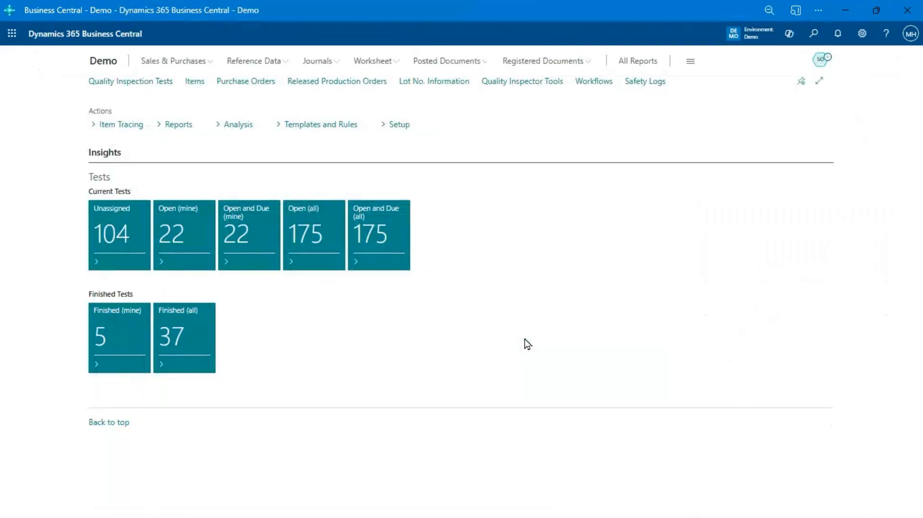
click(601, 84)
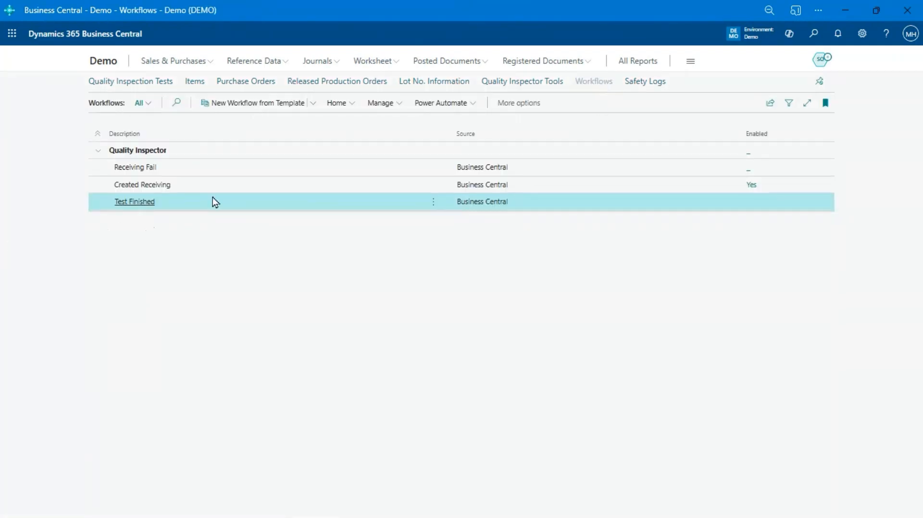
click(215, 168)
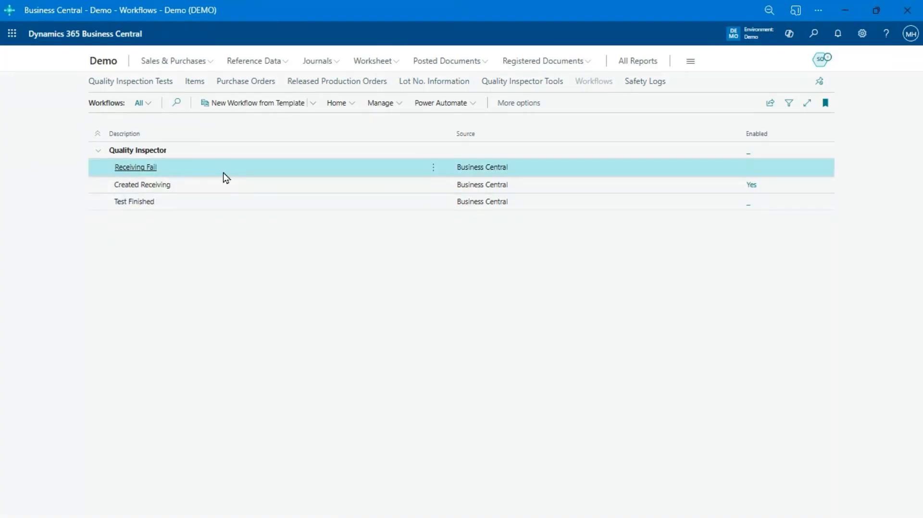
click(135, 167)
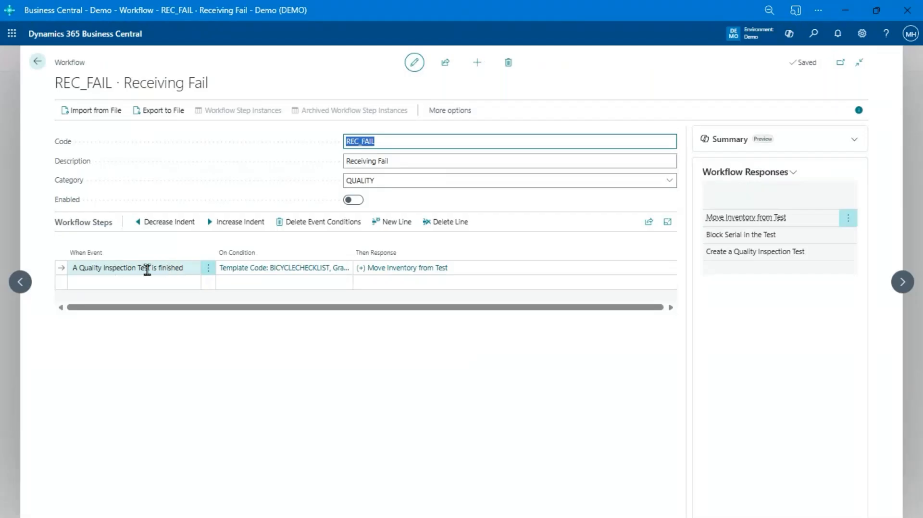
Step: Examine the workflow events available for the first step of the Receiving Fail workflow, and leave the list without choosing one
click(183, 268)
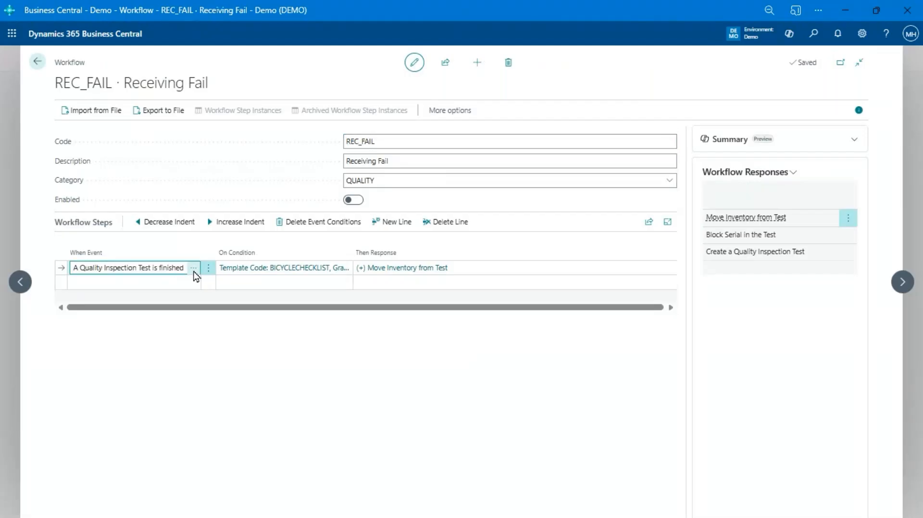
click(193, 268)
scroll(342, 270, up, 4)
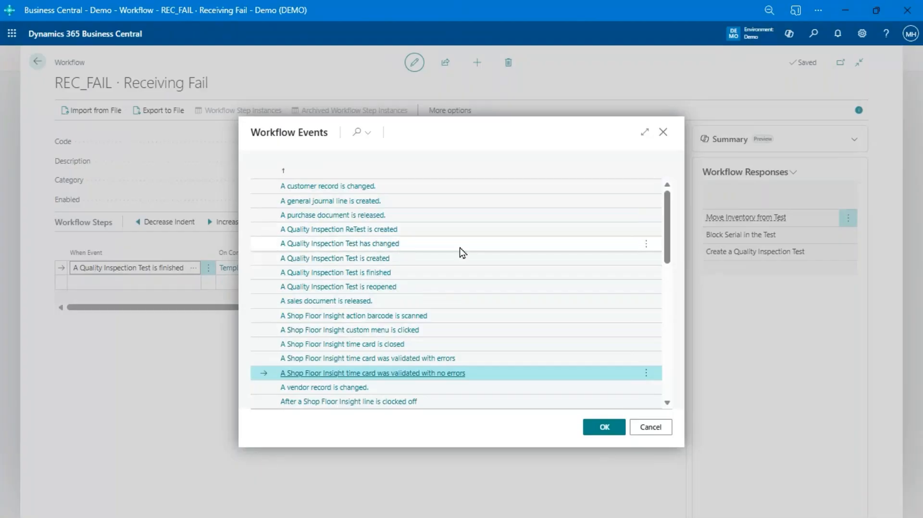
click(652, 431)
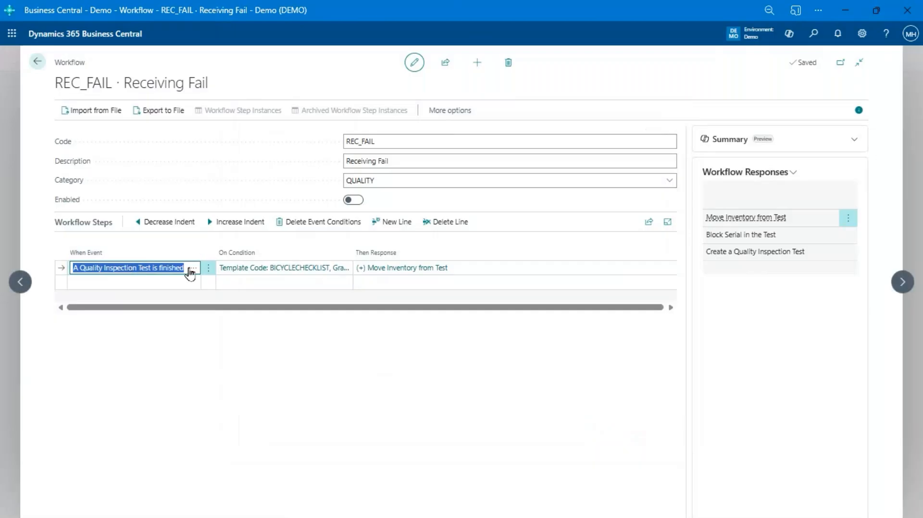
Step: Examine the template code and grade conditions of the Receiving Fail workflow's first event, and leave them without saving
click(340, 272)
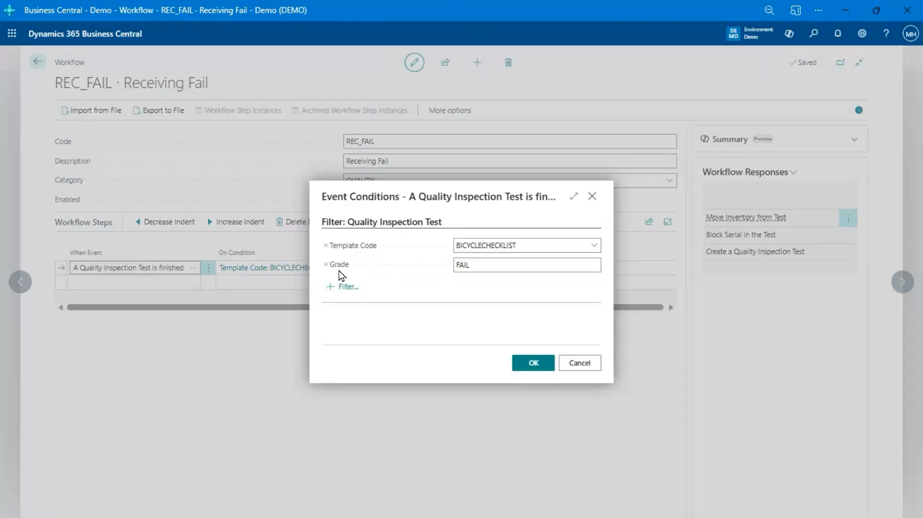
click(548, 248)
click(522, 266)
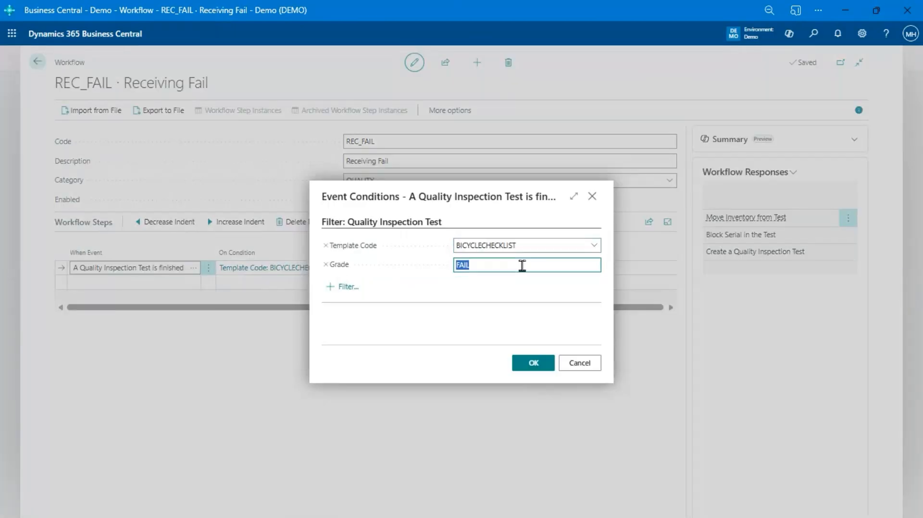
click(586, 367)
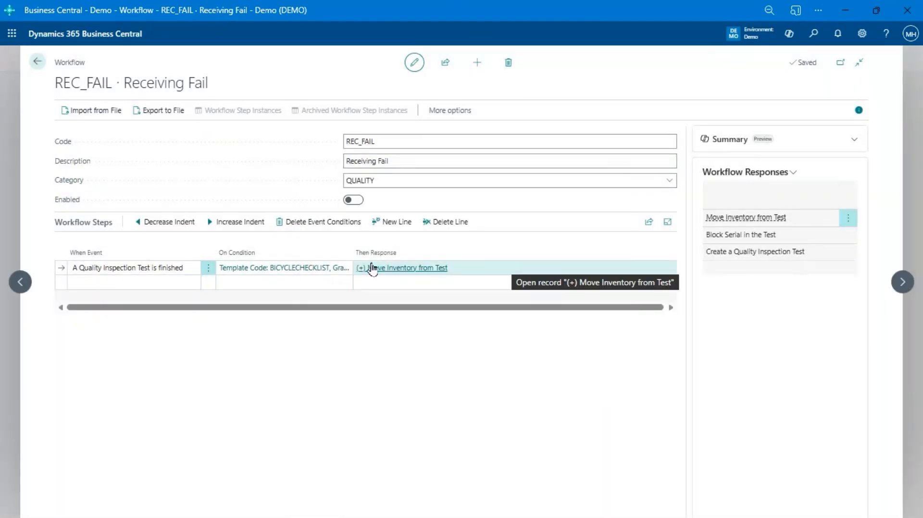
Step: Open the workflow responses of the Receiving Fail step and examine the movement, quantity, source and destination options of Move Inventory from Test
click(403, 270)
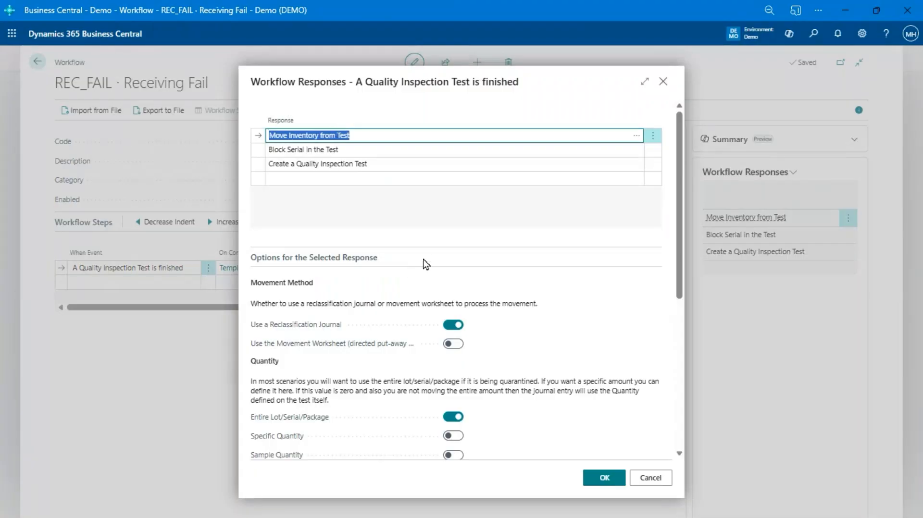
scroll(515, 289, down, 5)
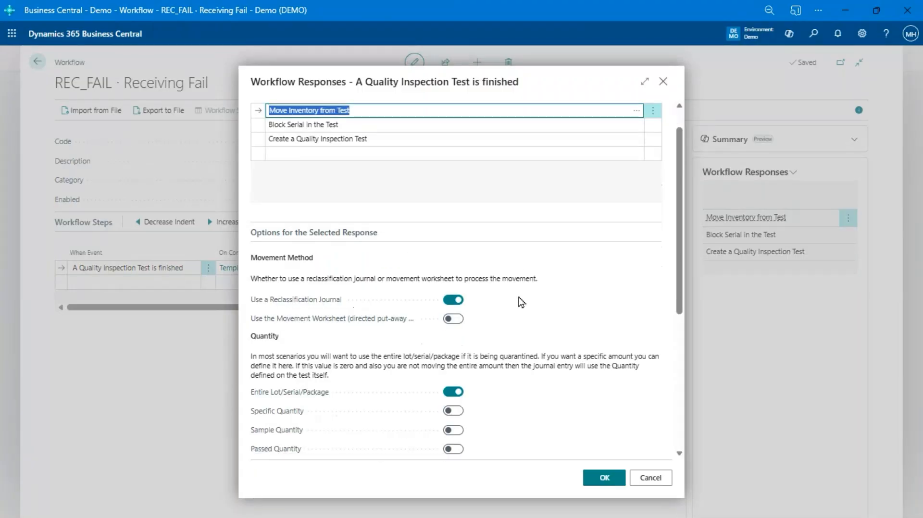
scroll(519, 301, down, 2)
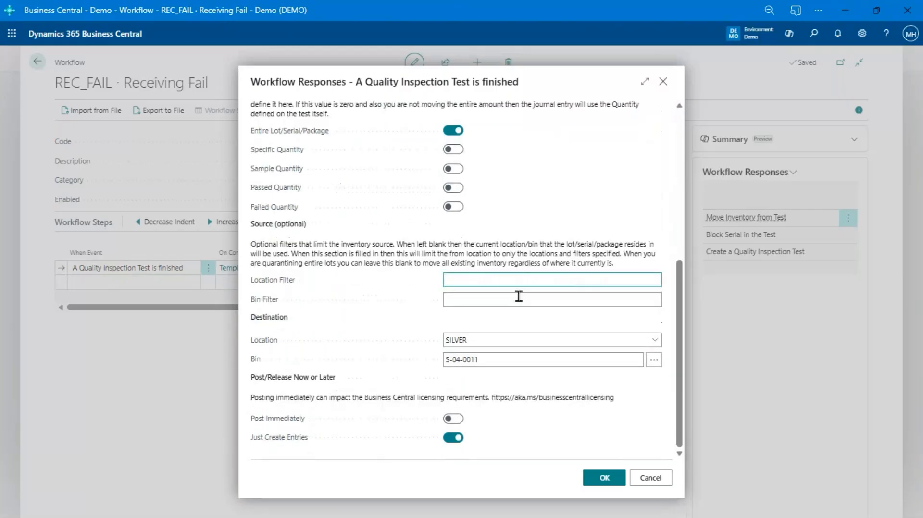
scroll(518, 295, up, 3)
scroll(518, 295, down, 2)
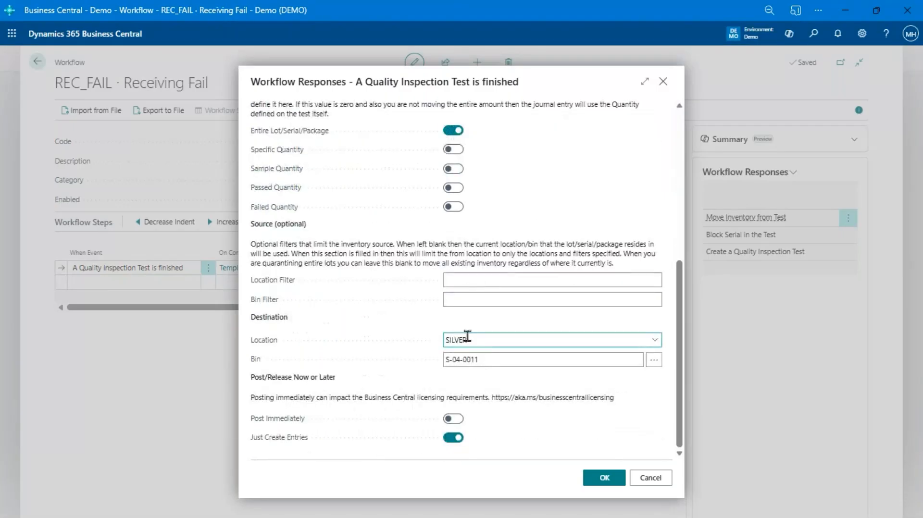
click(480, 358)
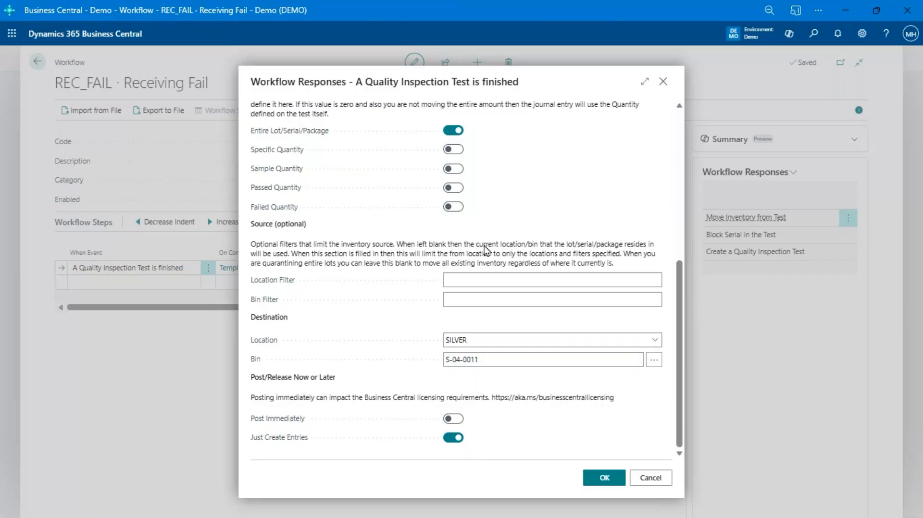
Step: Examine the Block Serial in the Test and Create a Quality Inspection Test responses, cancel, and return to the list of workflows
scroll(483, 250, up, 10)
click(391, 150)
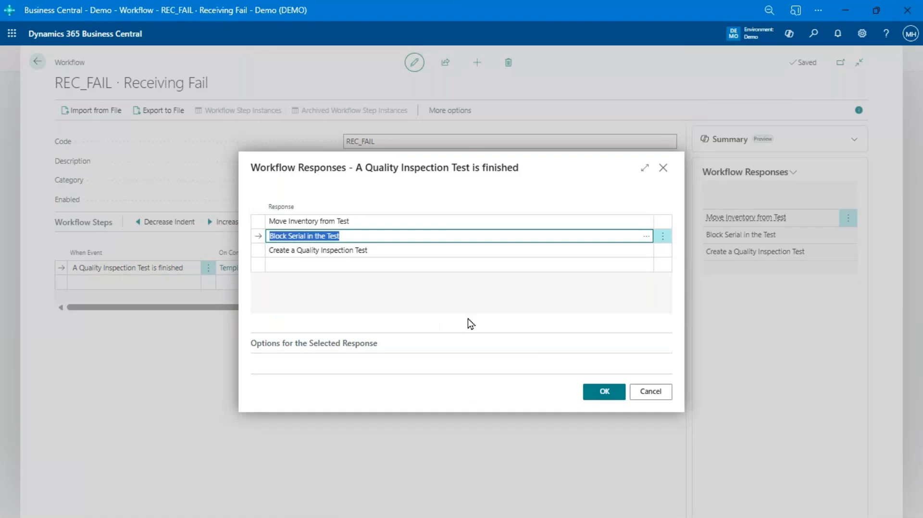
click(391, 249)
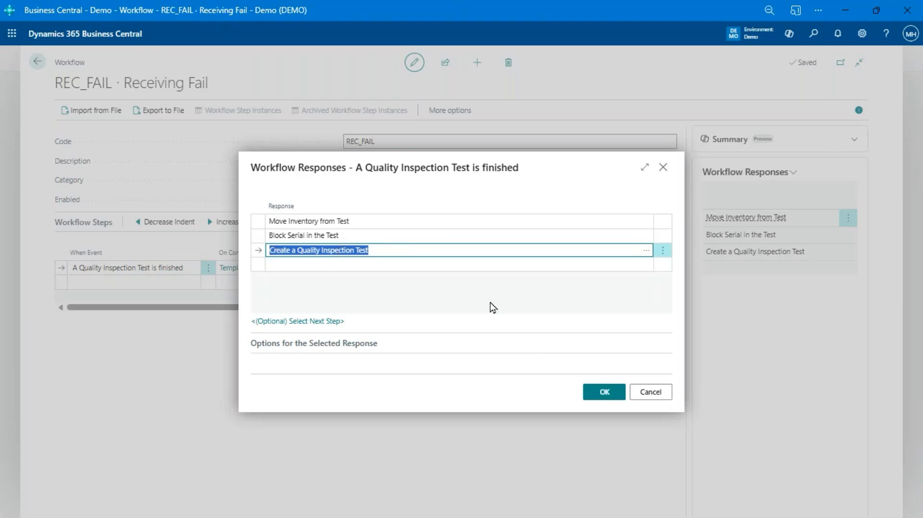
click(433, 286)
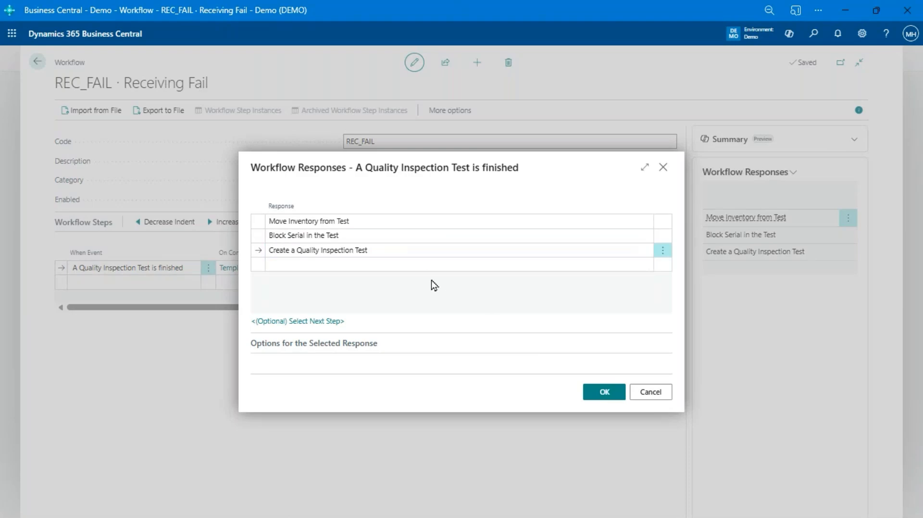
click(650, 392)
key(Escape)
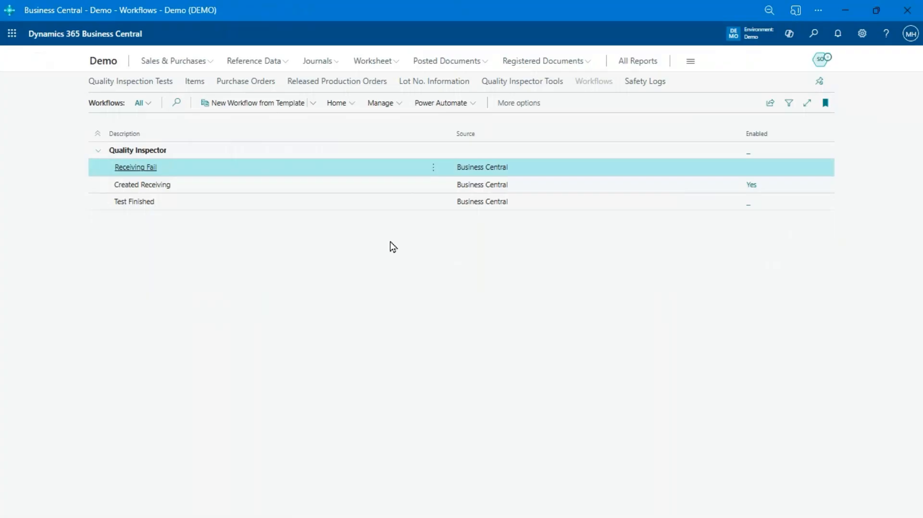
Step: Open the Created Receiving workflow and examine the conditions of its test-created event without changing them
click(135, 186)
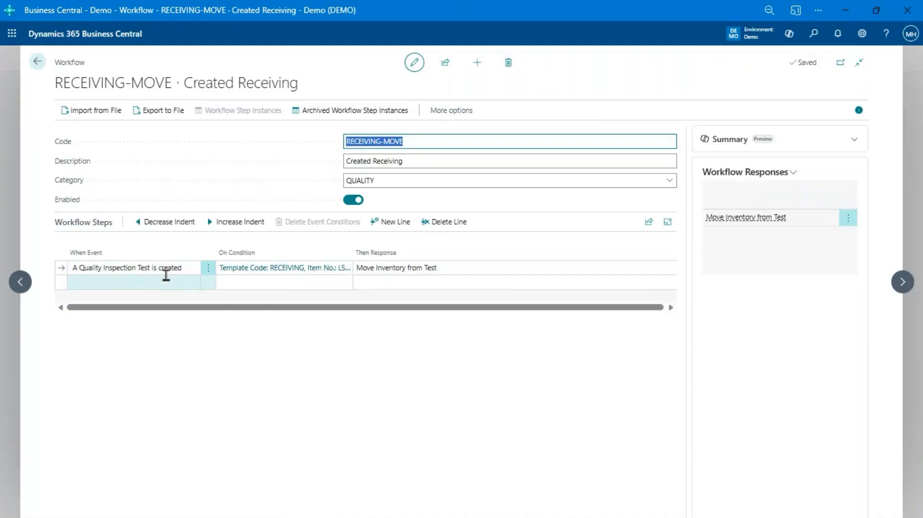
click(288, 269)
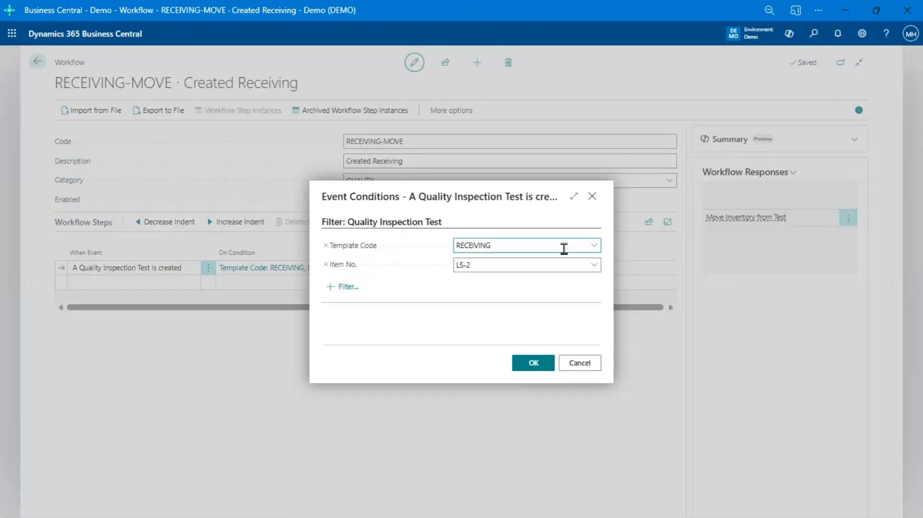
click(576, 366)
Step: Examine the destination and posting options of Created Receiving's Move Inventory from Test response, and return to the home page
click(434, 272)
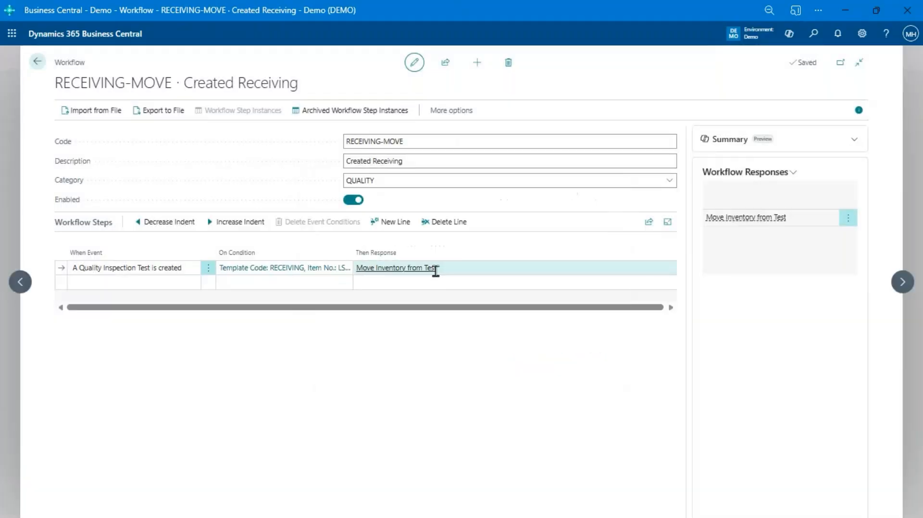
scroll(519, 330, down, 3)
scroll(519, 330, up, 3)
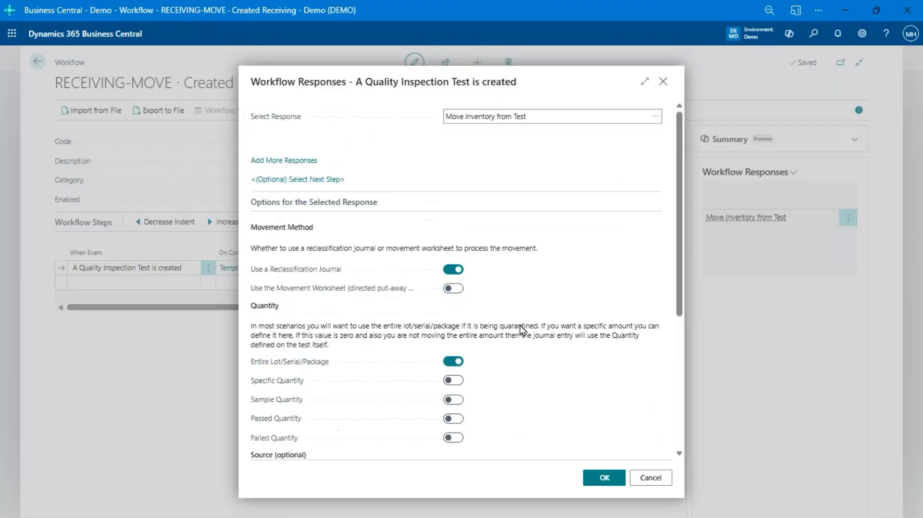
scroll(520, 330, down, 5)
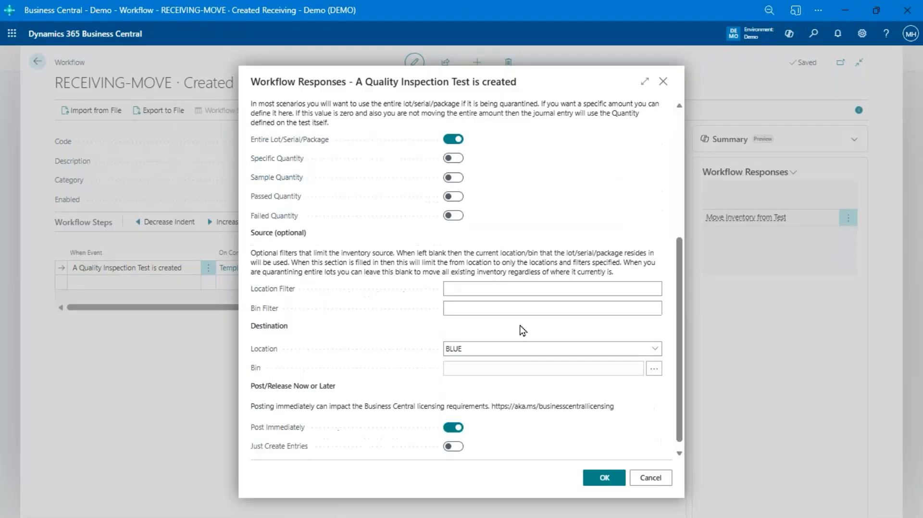
click(471, 345)
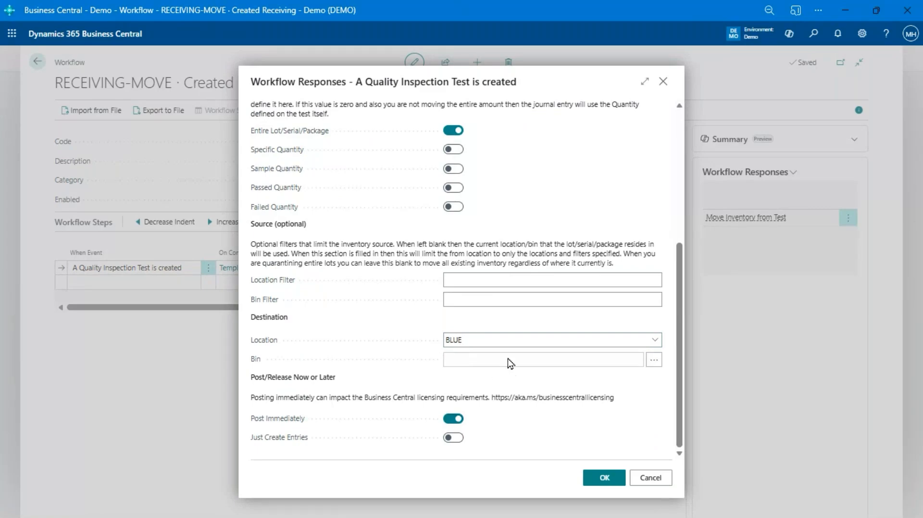
click(506, 339)
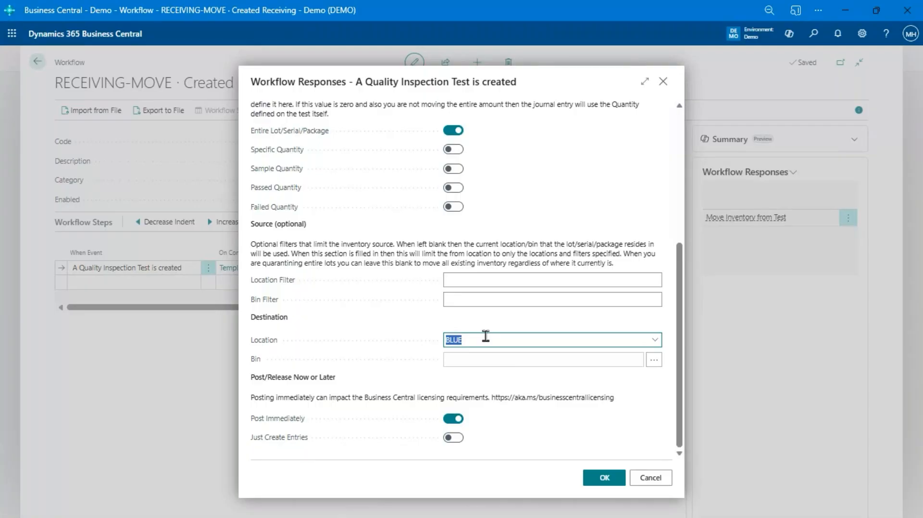
scroll(485, 336, up, 5)
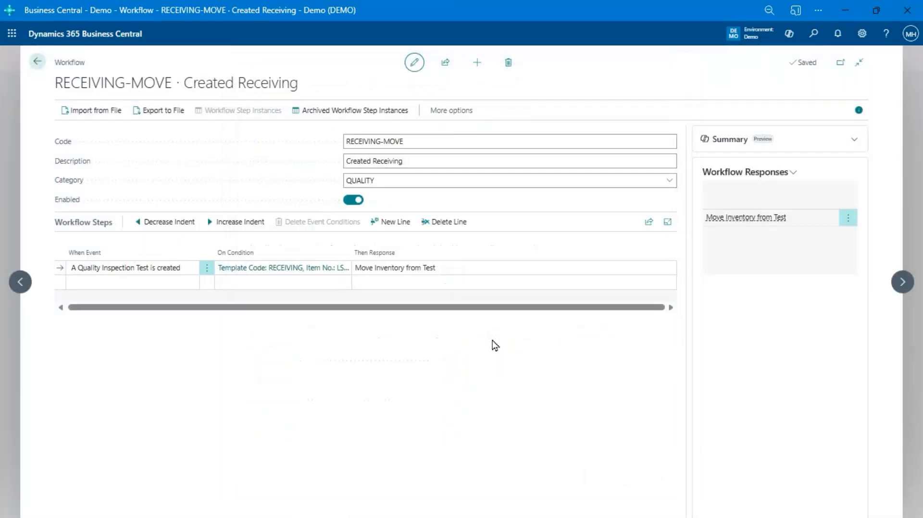
key(Escape)
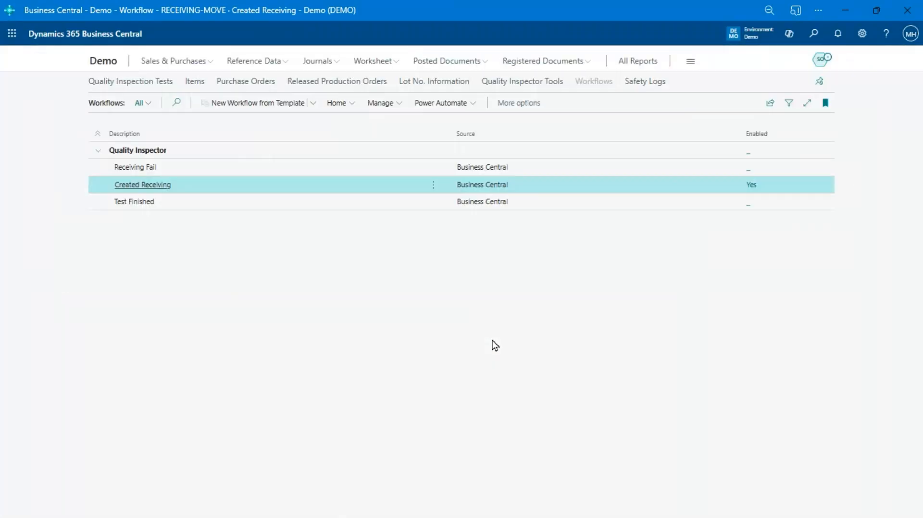
key(Escape)
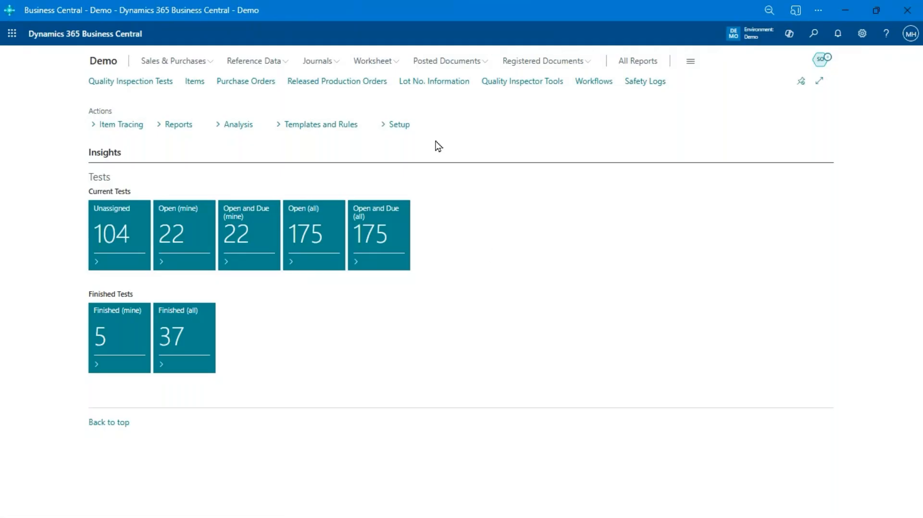
Step: Open the Lot No. Information card of item 80216-T's lot LOTXX325562398 and look over its lot actions
click(448, 83)
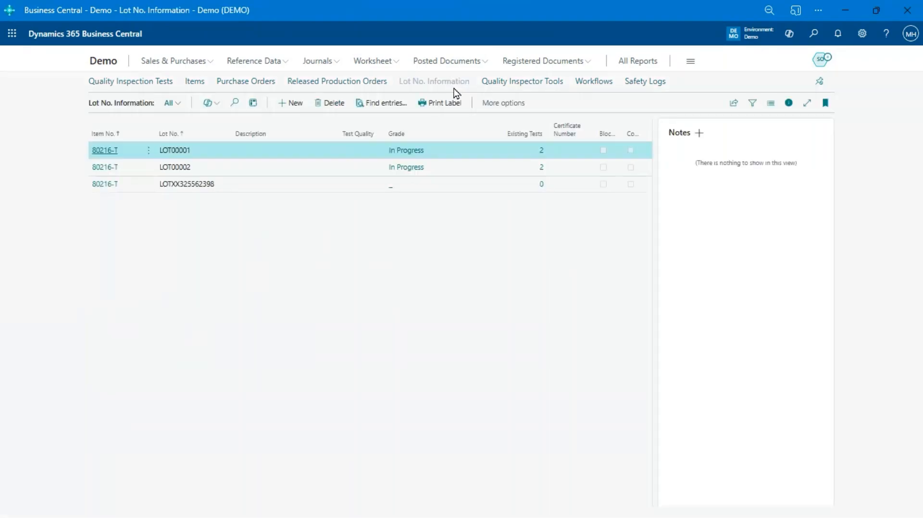
click(105, 186)
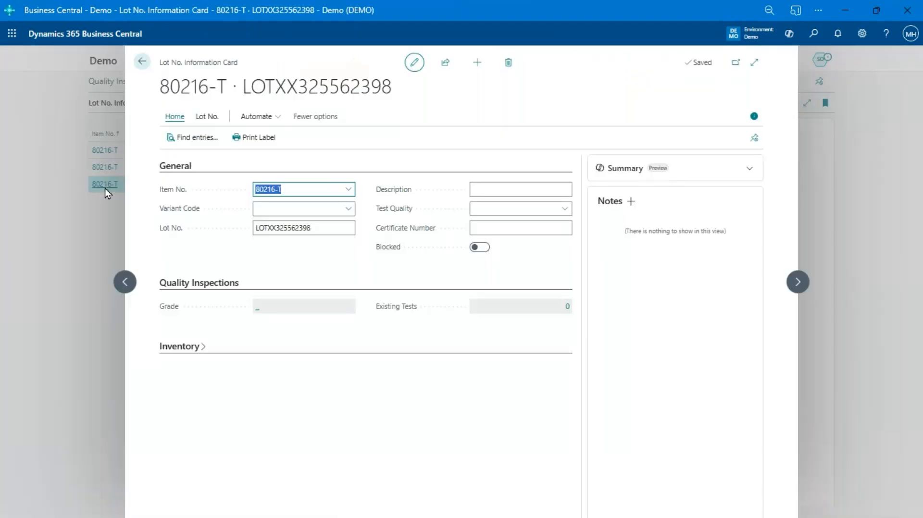
click(142, 62)
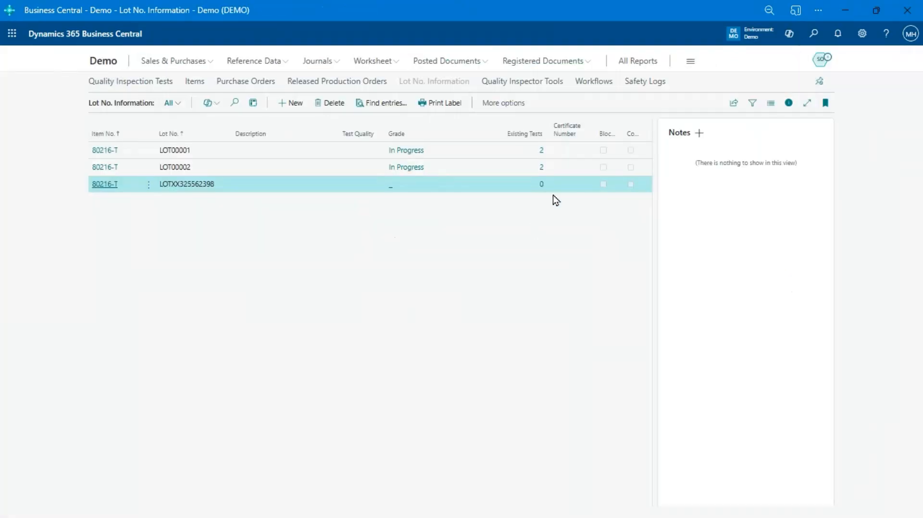
click(106, 186)
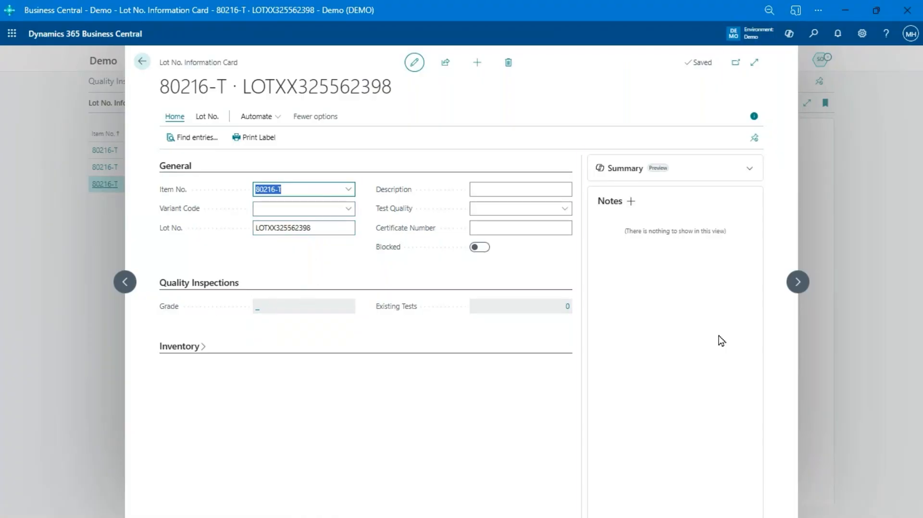
click(203, 119)
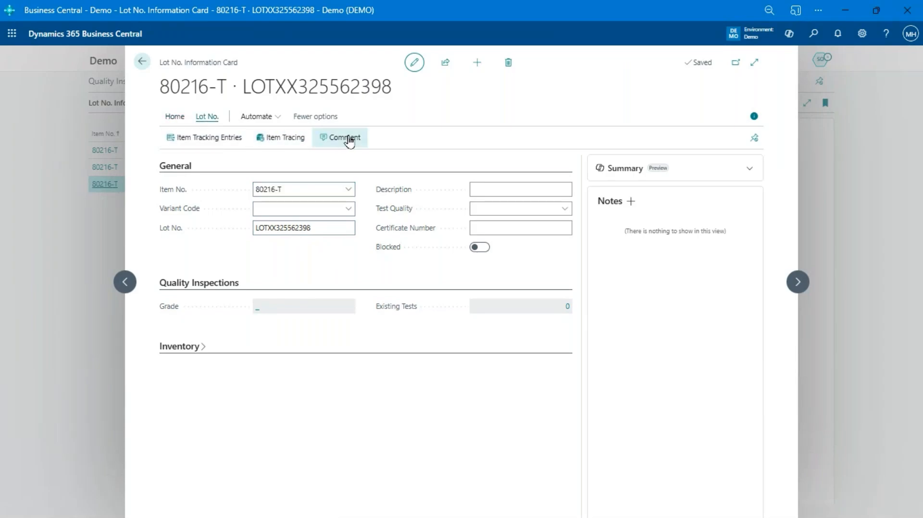
click(174, 117)
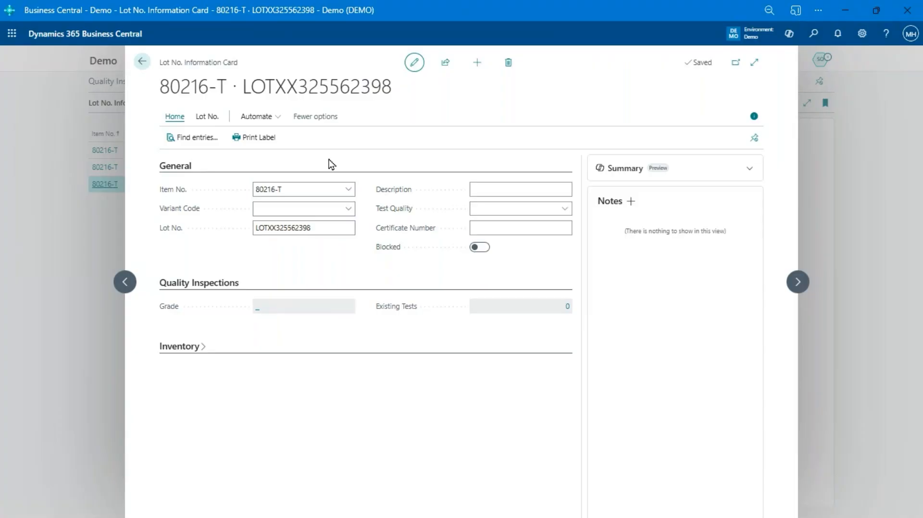
Step: Run the Create Test on Lot Info Power Automate flow for lot LOTXX325562398
click(272, 120)
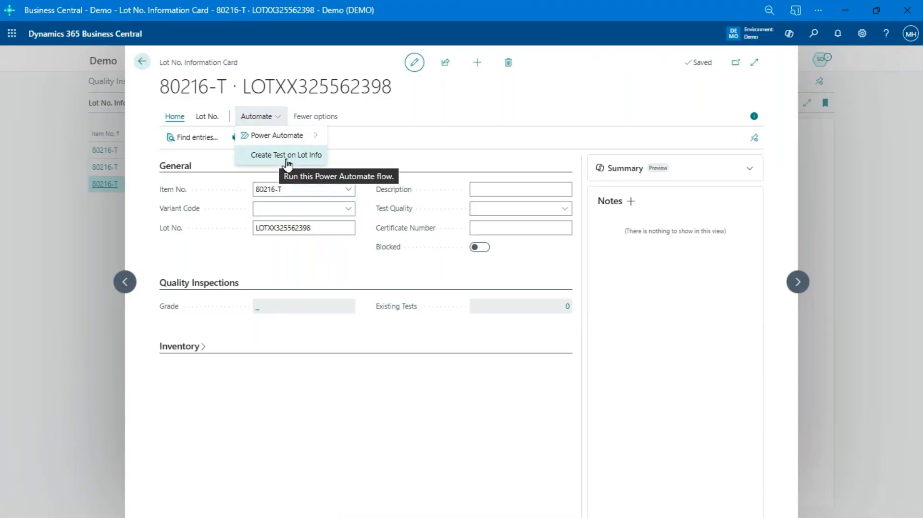
mouse_move(294, 137)
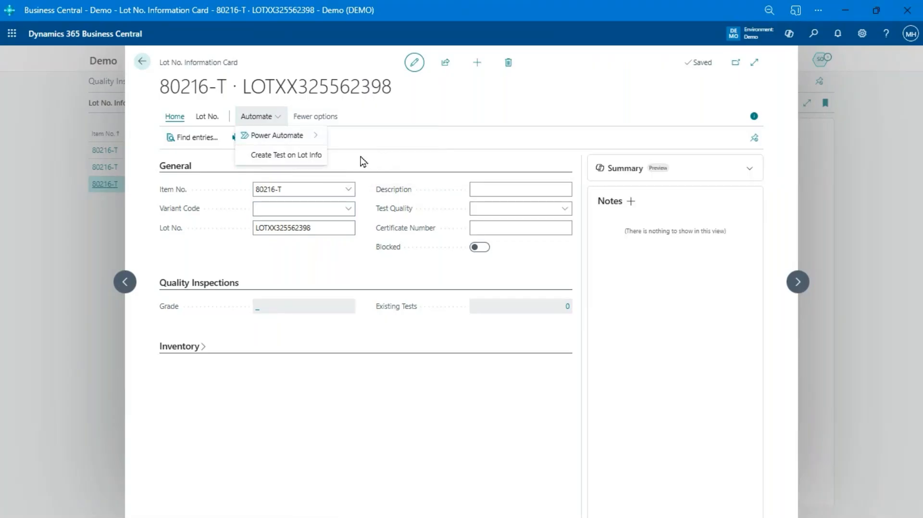
click(287, 160)
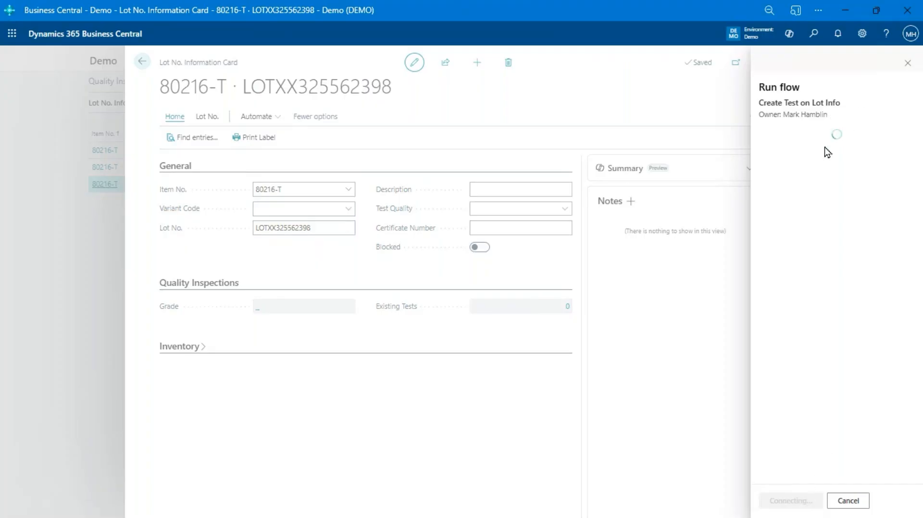
click(790, 501)
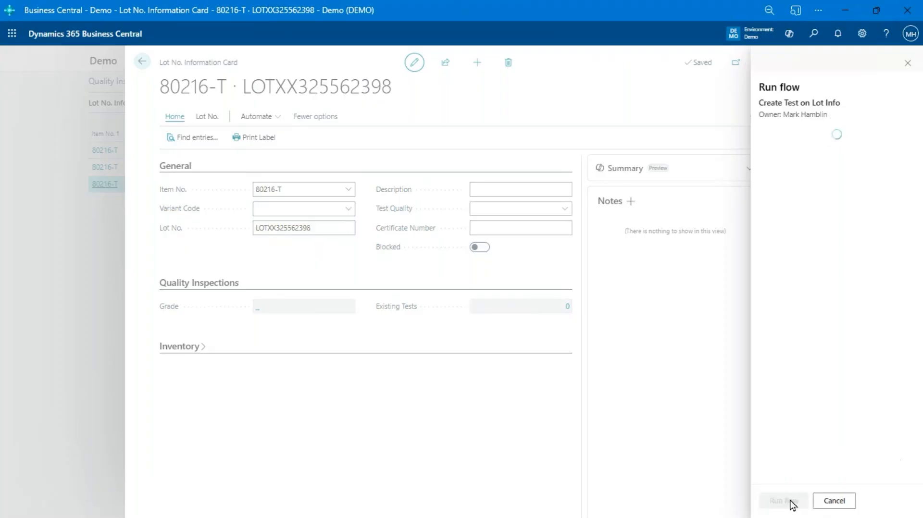
click(777, 503)
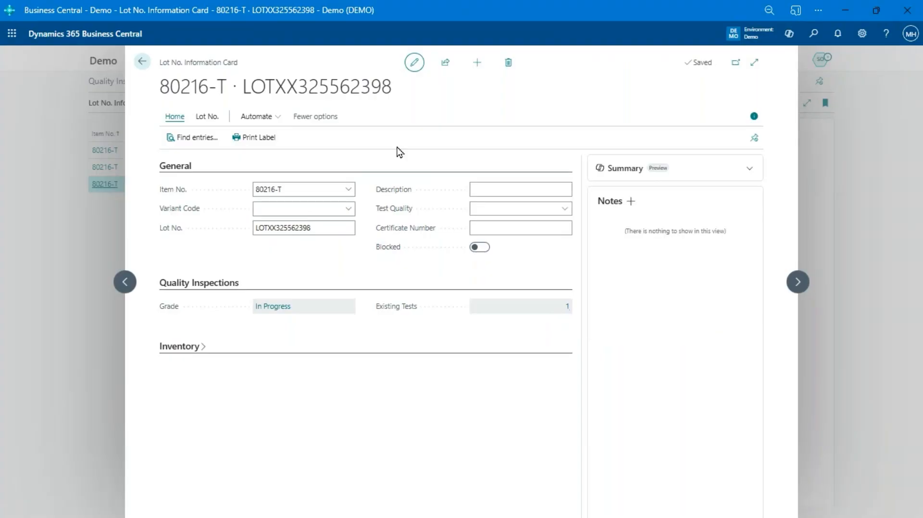
click(277, 117)
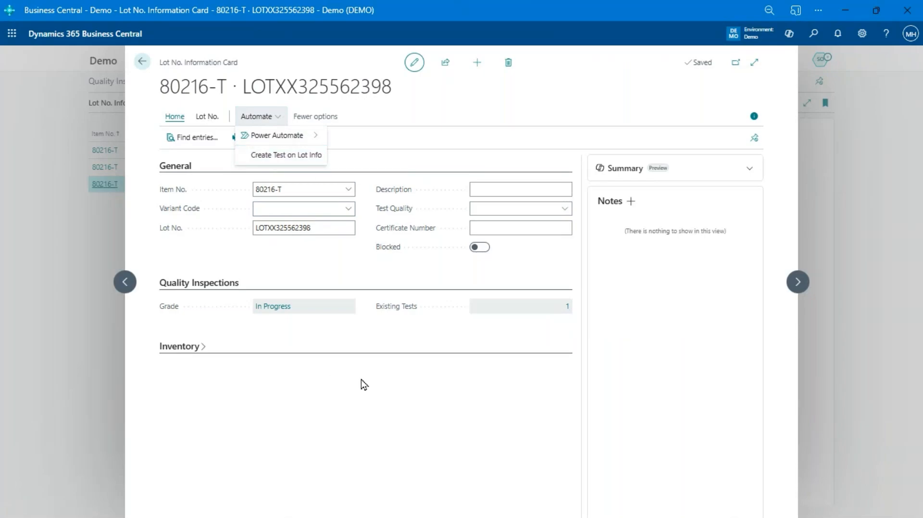
click(411, 418)
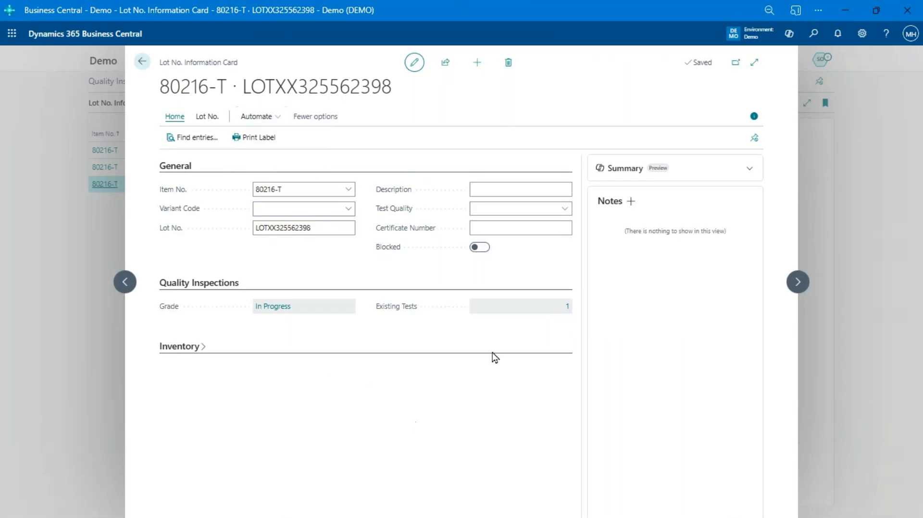
Step: Open the existing quality inspection test of lot LOTXX325562398 and record test values of 1 for Length and 2 for Width
click(568, 305)
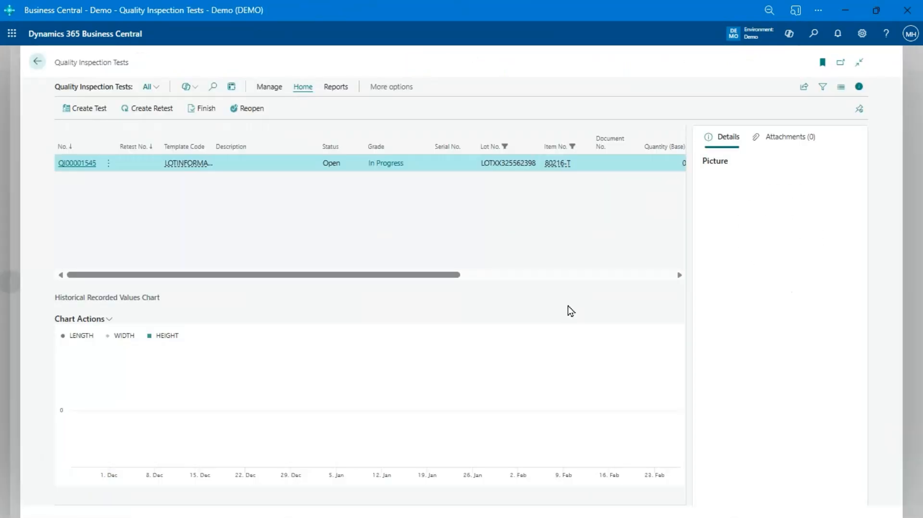
click(92, 163)
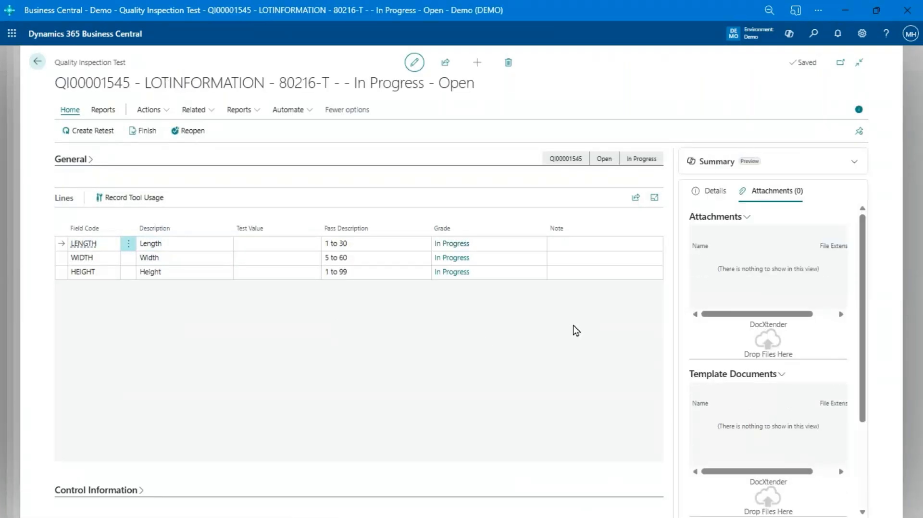
click(264, 242)
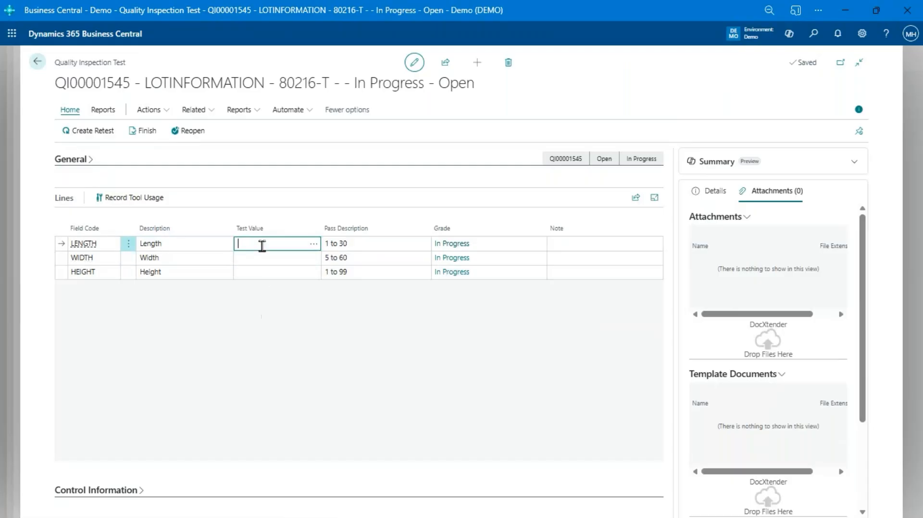
text(1)
key(Return)
text(2)
click(262, 245)
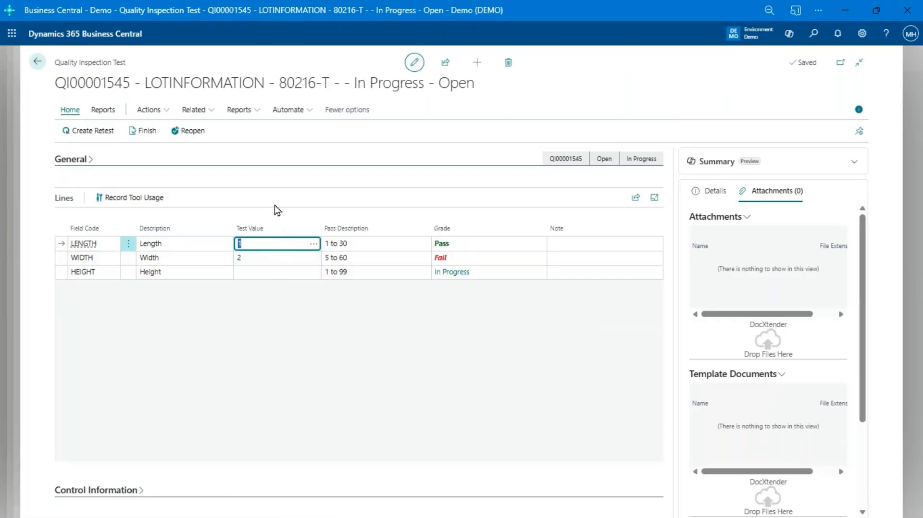
Step: Preview the quality inspection test's card for sharing to Teams, close without sharing, and leave the test and lot card
click(445, 63)
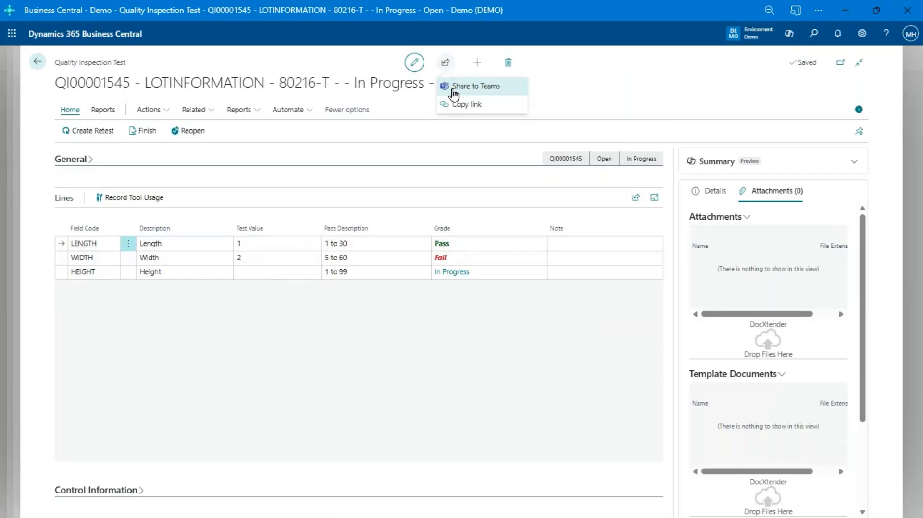
click(453, 92)
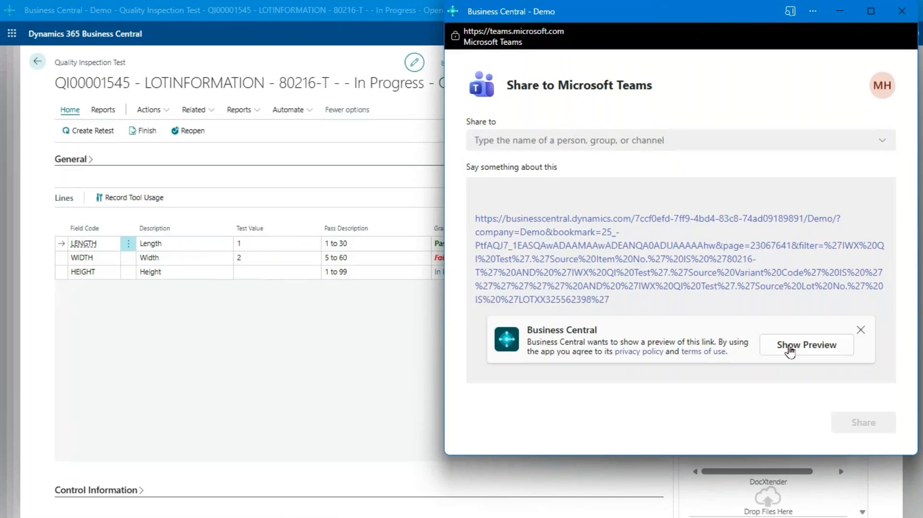
click(798, 346)
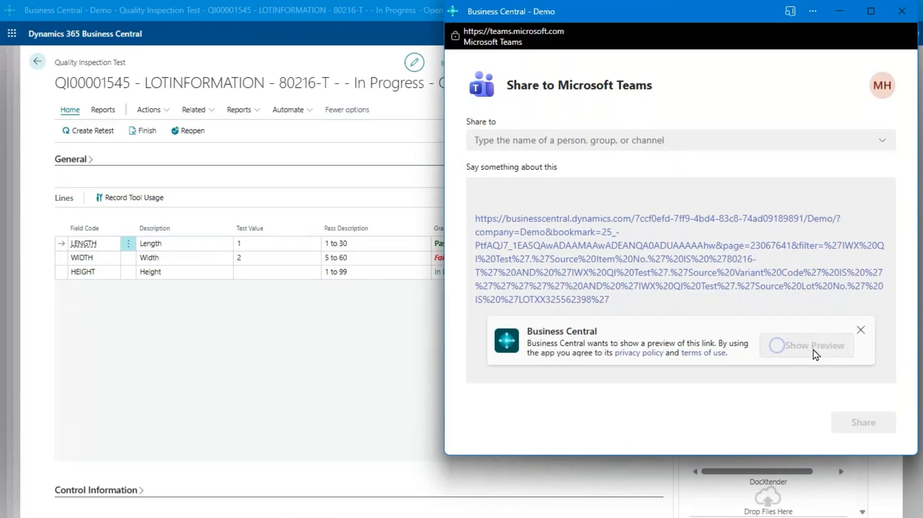
scroll(811, 341, down, 3)
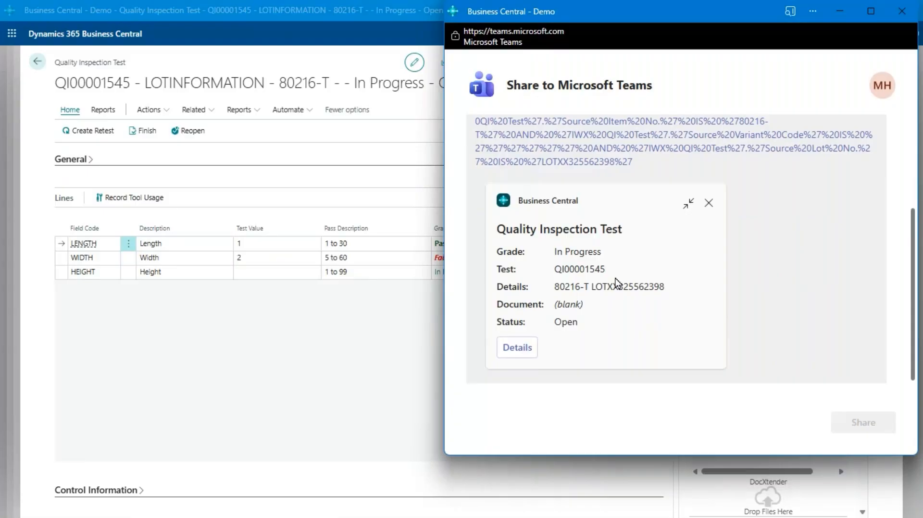
drag(503, 252, 627, 329)
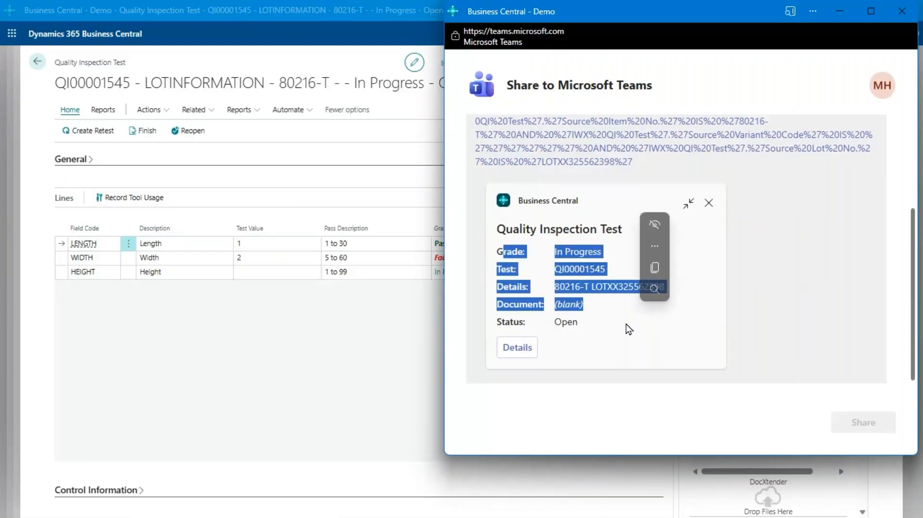
click(628, 330)
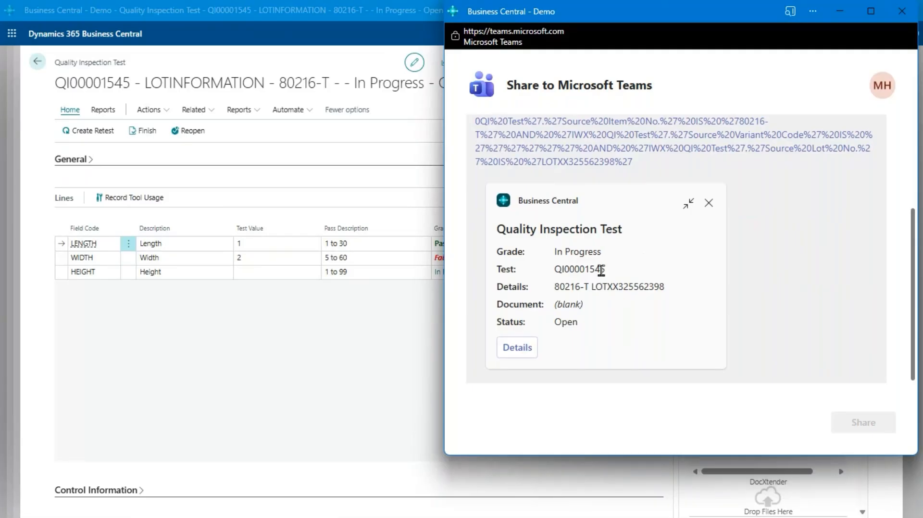
click(902, 10)
click(750, 109)
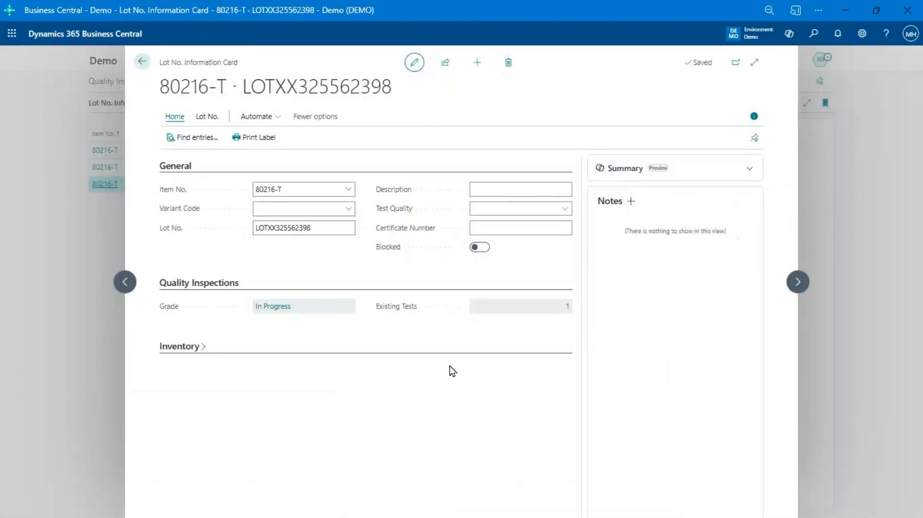
key(Escape)
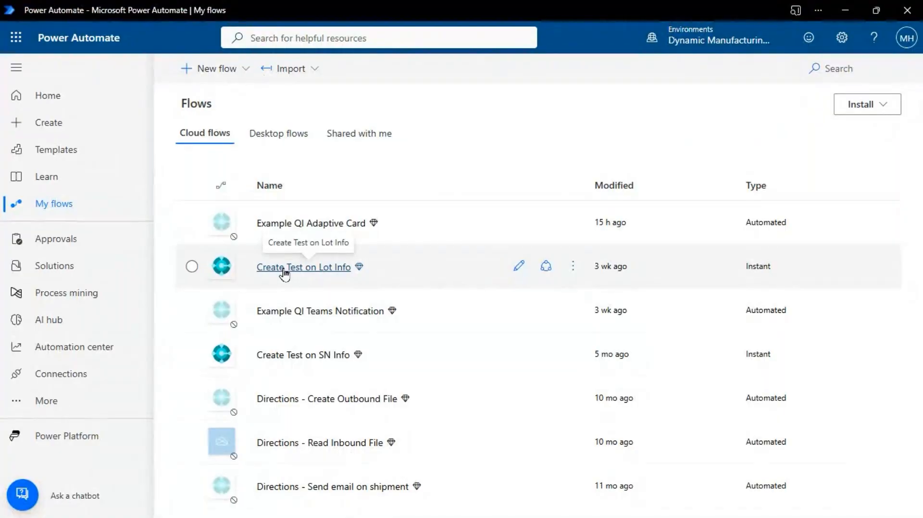
Step: In Power Automate, look over the actions of the Create Test on Lot Info flow and return to the flow list
click(519, 267)
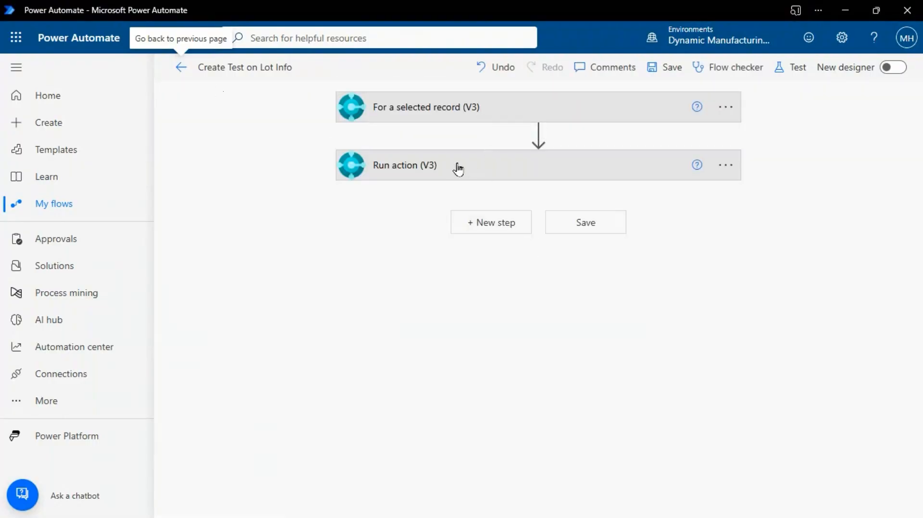
click(182, 68)
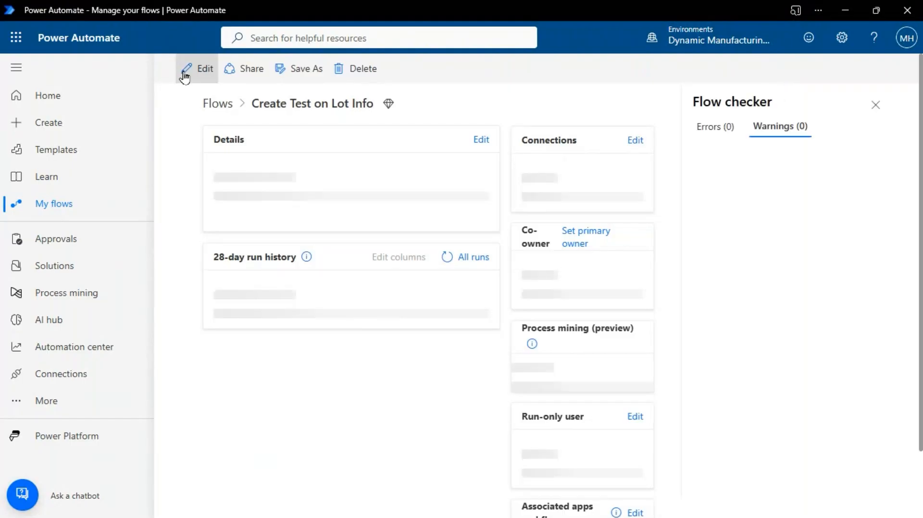
click(33, 209)
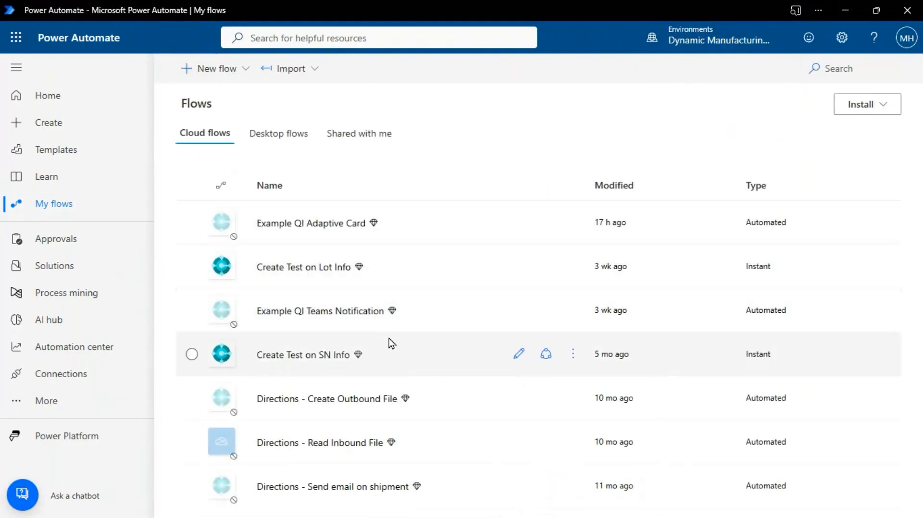
Step: Examine the record-changed trigger and Teams message of the Example QI Teams Notification flow, and return to the flow list
click(519, 313)
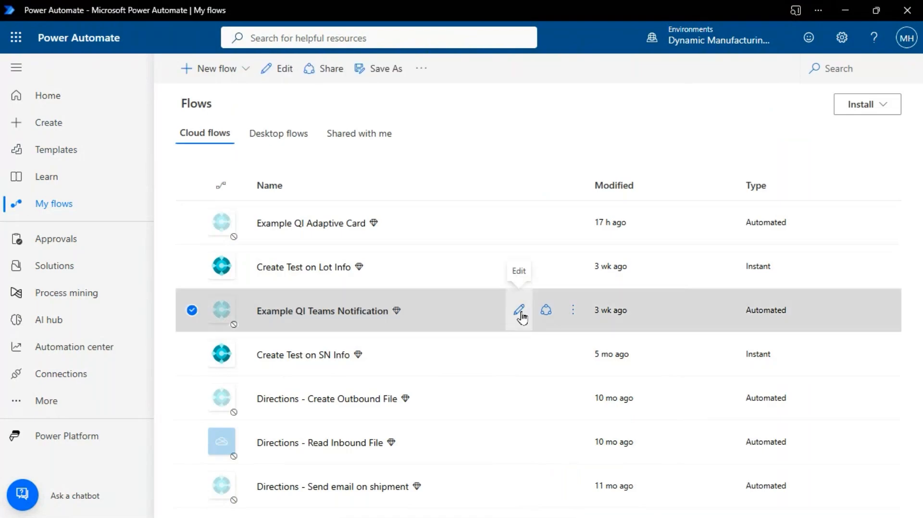
click(519, 311)
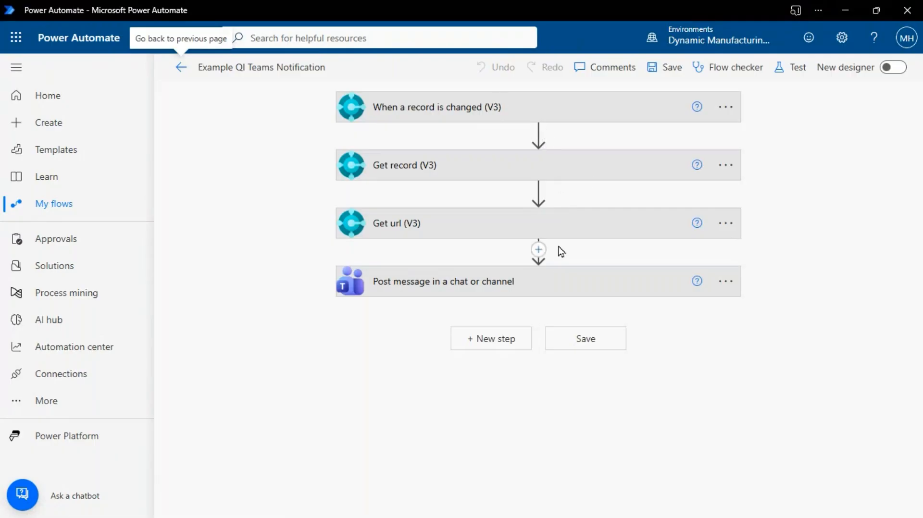
click(501, 106)
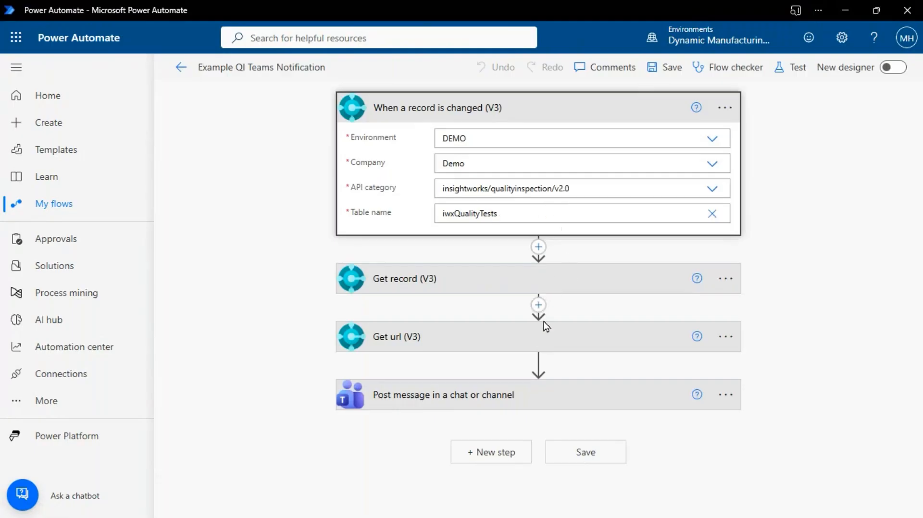
click(552, 398)
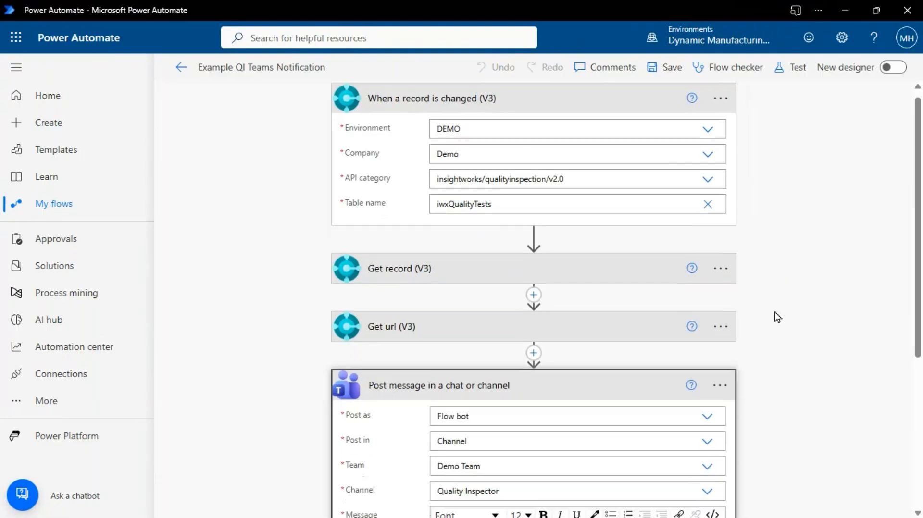
scroll(774, 319, down, 5)
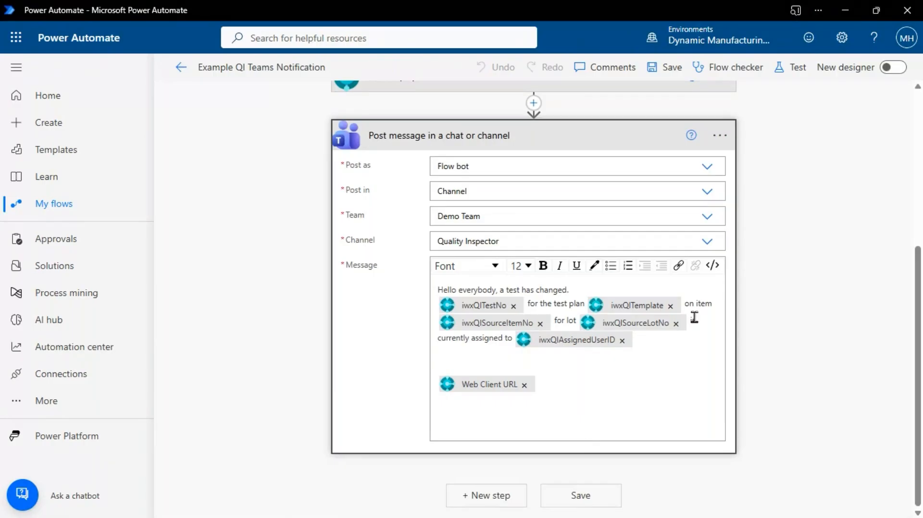
click(182, 69)
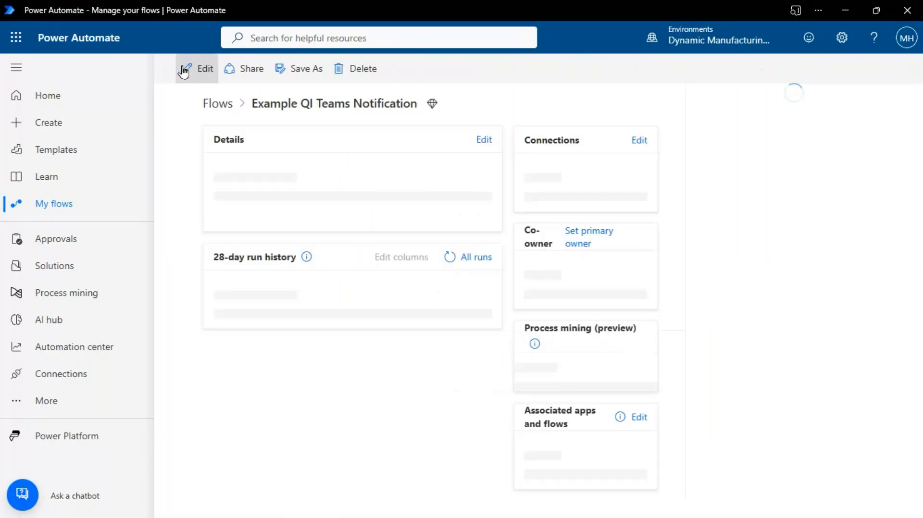
click(73, 204)
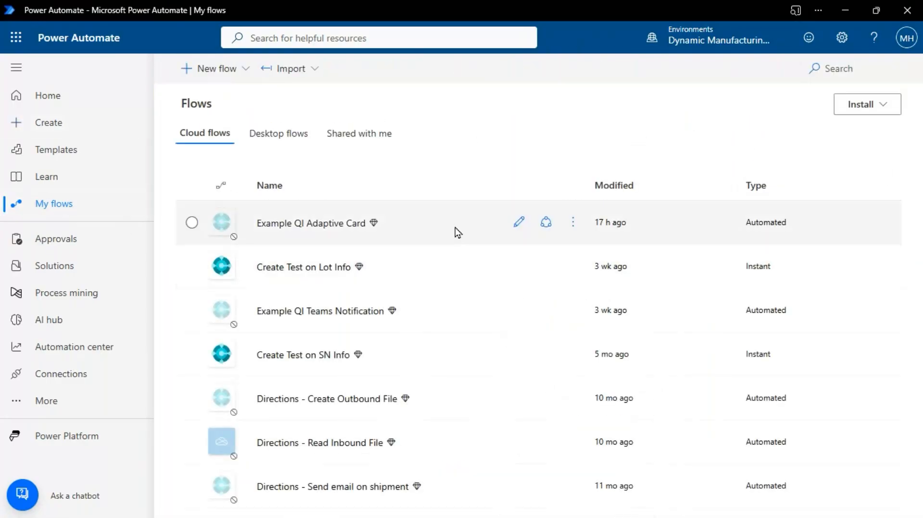
Step: Review the business event trigger and adaptive card post settings of the Example QI Adaptive Card flow, and turn the flow on
click(519, 224)
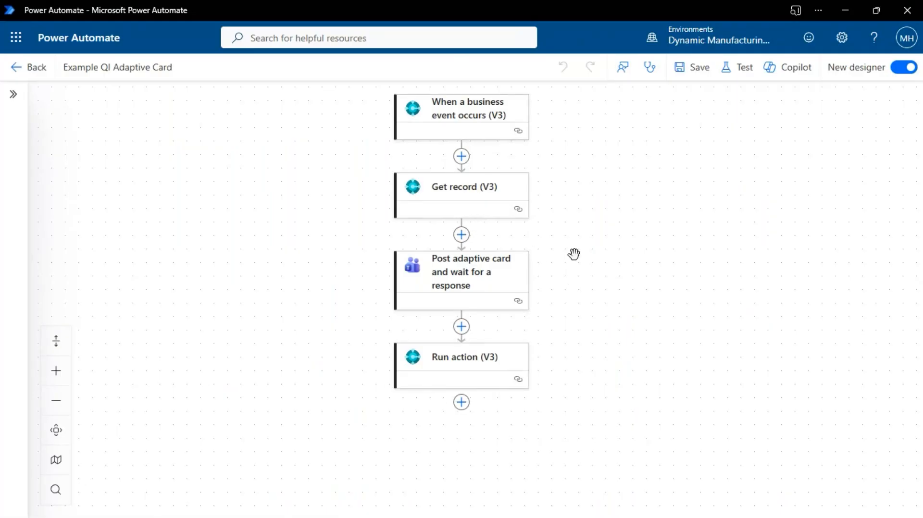
click(434, 103)
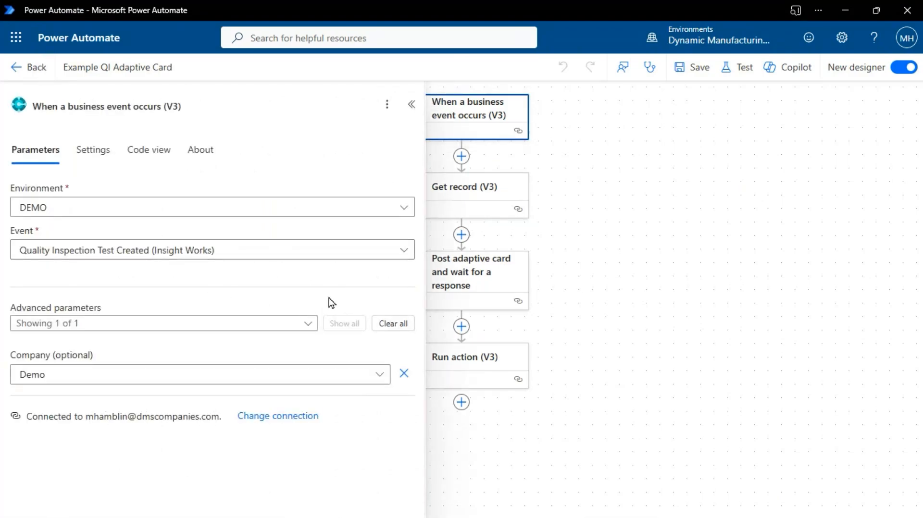
drag(598, 257, 635, 259)
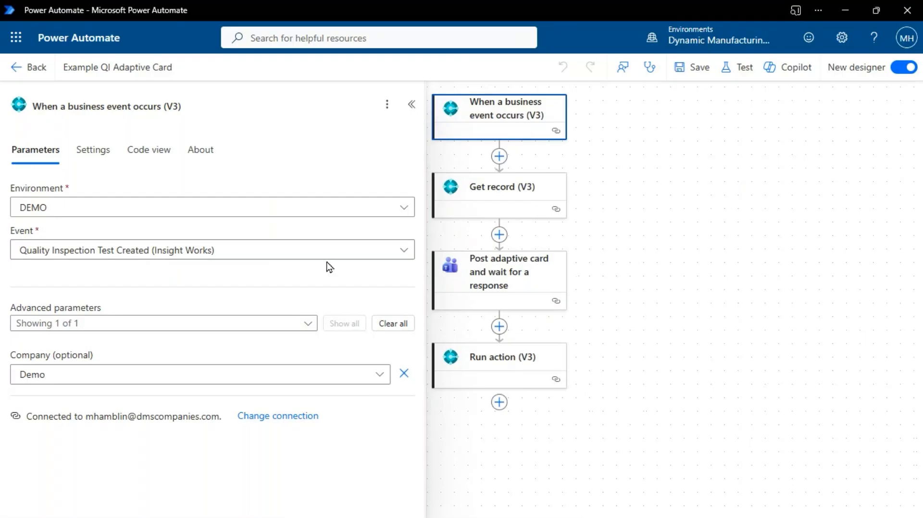
click(508, 276)
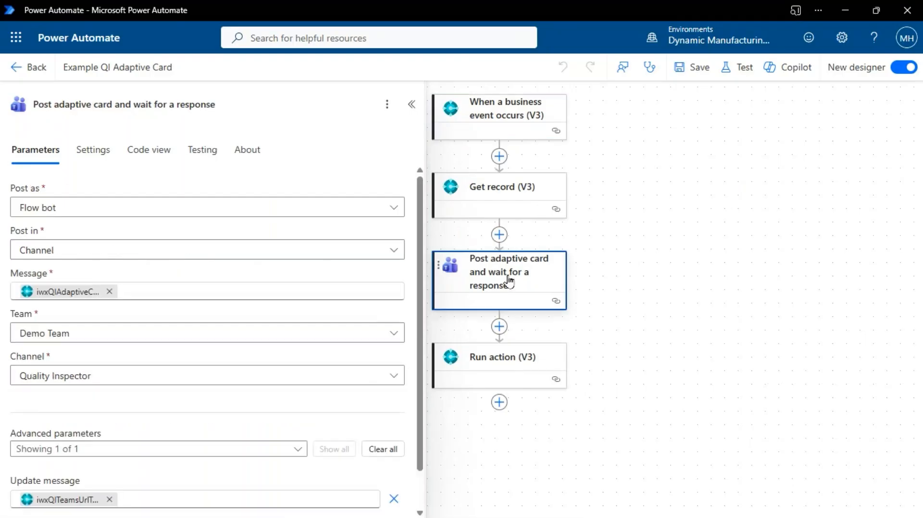
scroll(354, 289, down, 1)
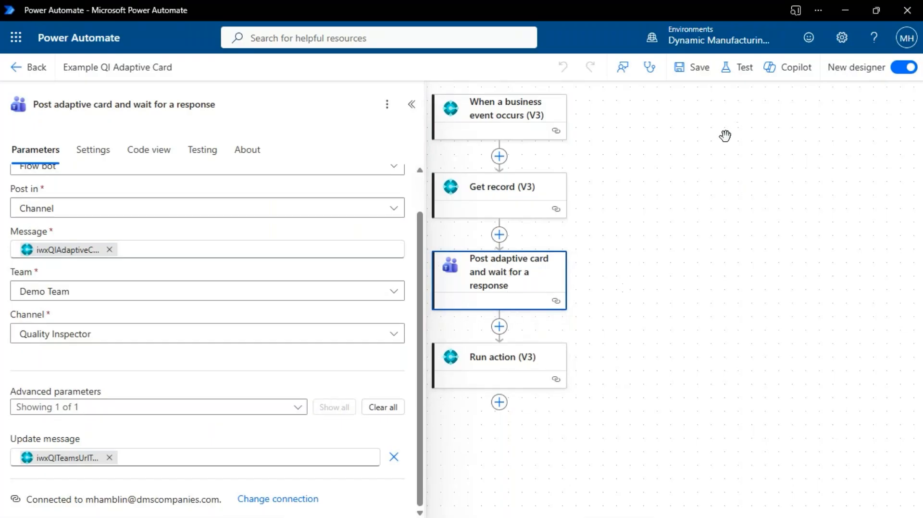
click(25, 67)
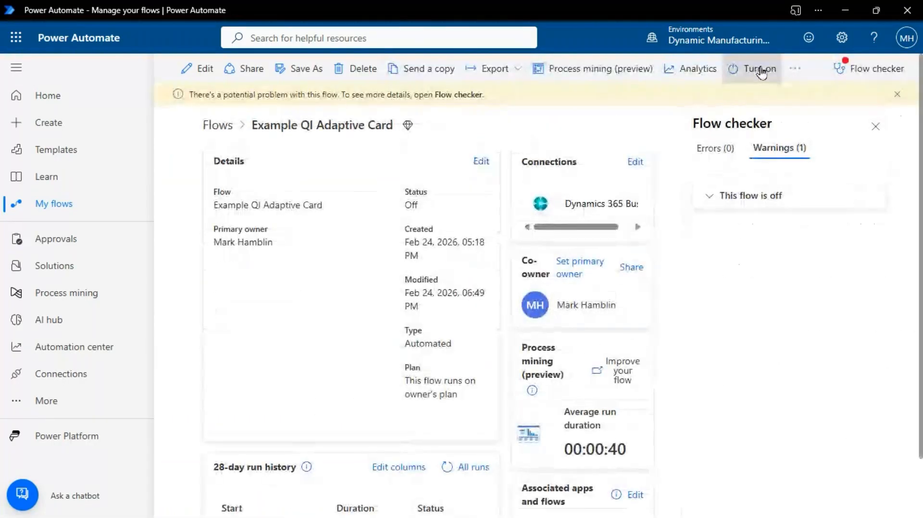
click(760, 72)
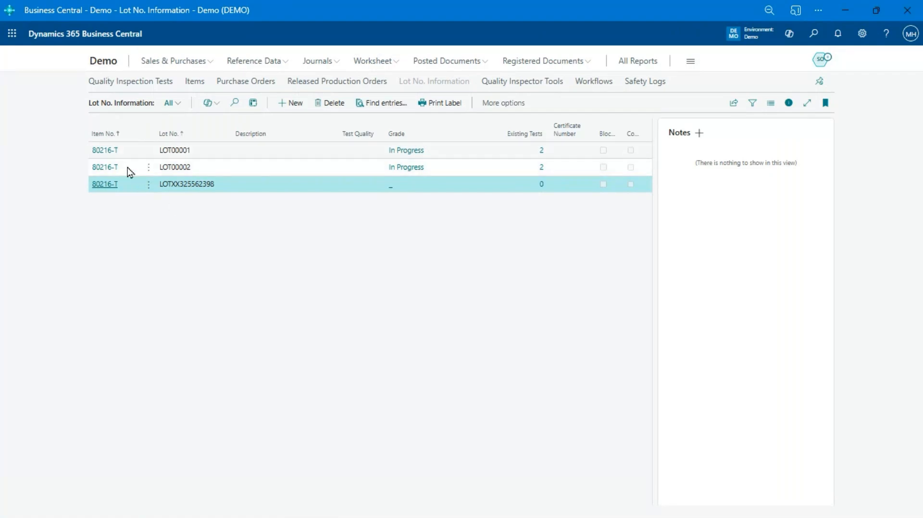
Step: Return to the Business Central role center and open the CAR corrective action template from the quality inspection test templates
click(105, 63)
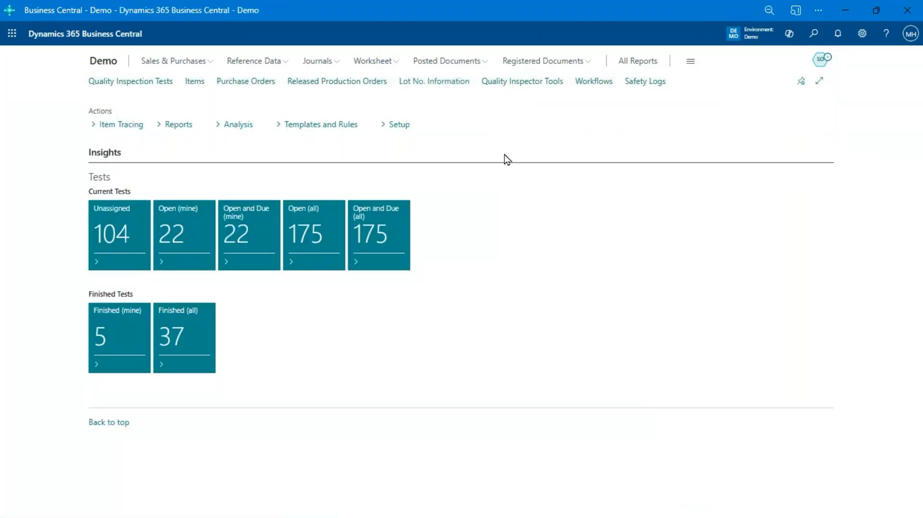
click(297, 126)
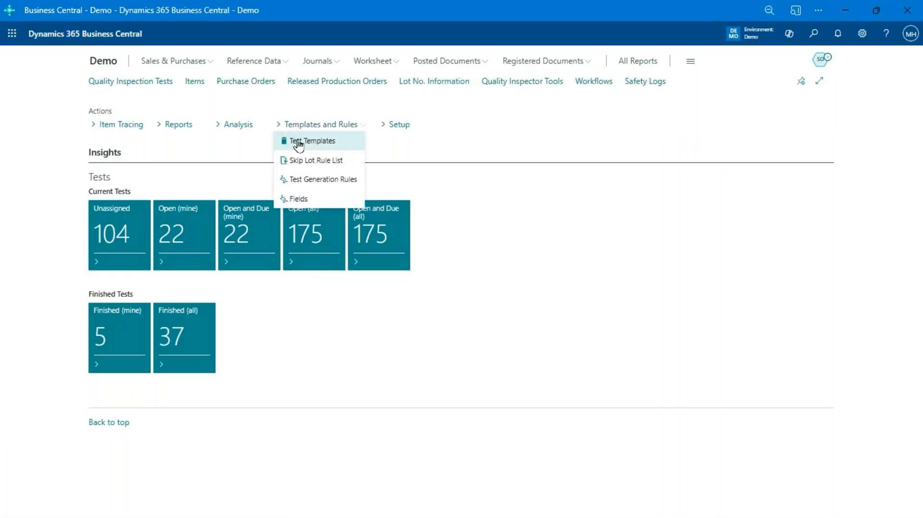
click(295, 141)
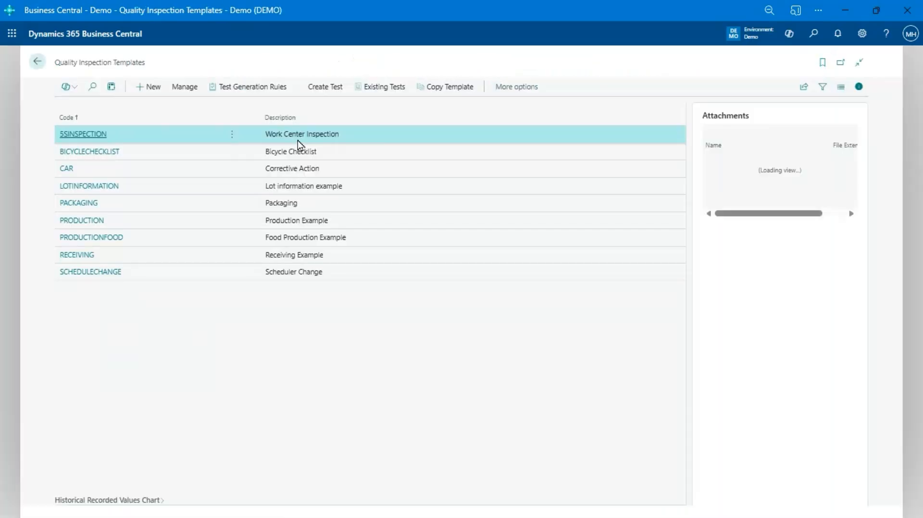
click(66, 169)
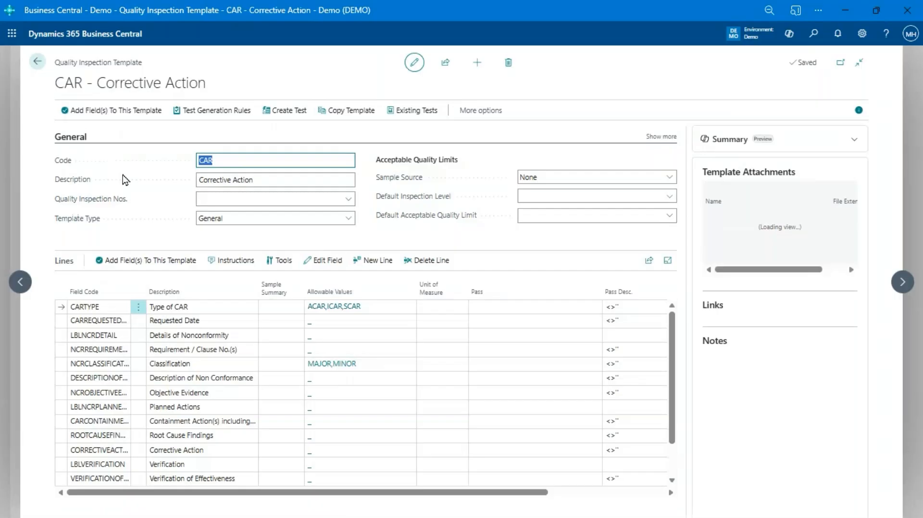
Step: Create a quality inspection test from the CAR template, using the first 8/21/2024 output ledger entry for item IW-BK00008 as the source record
click(291, 112)
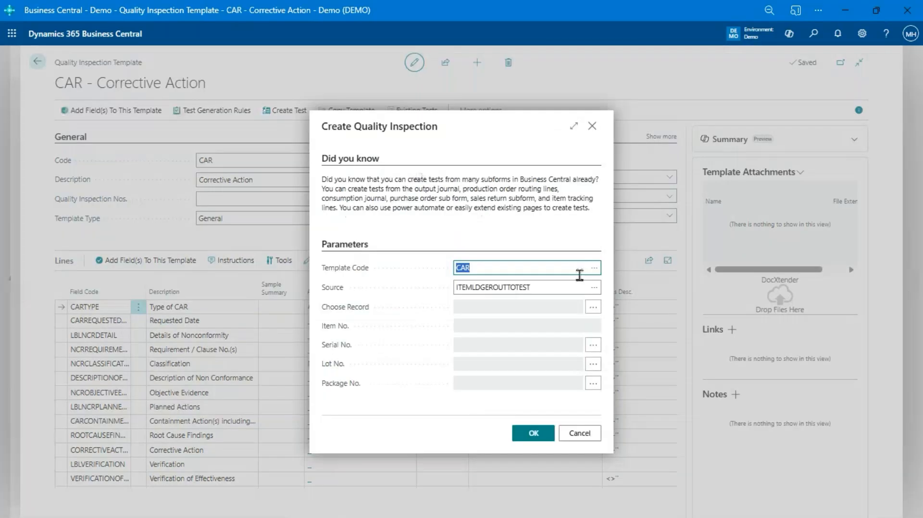
click(593, 310)
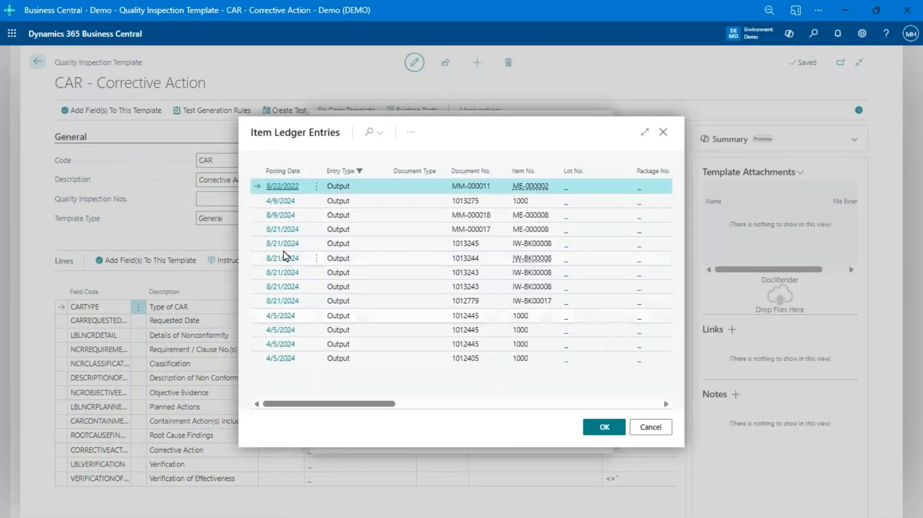
click(292, 245)
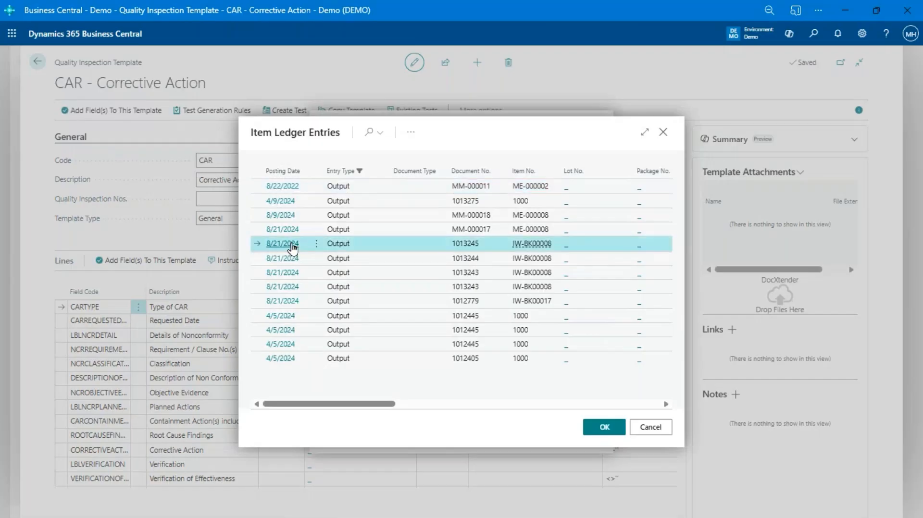
double_click(293, 245)
click(533, 433)
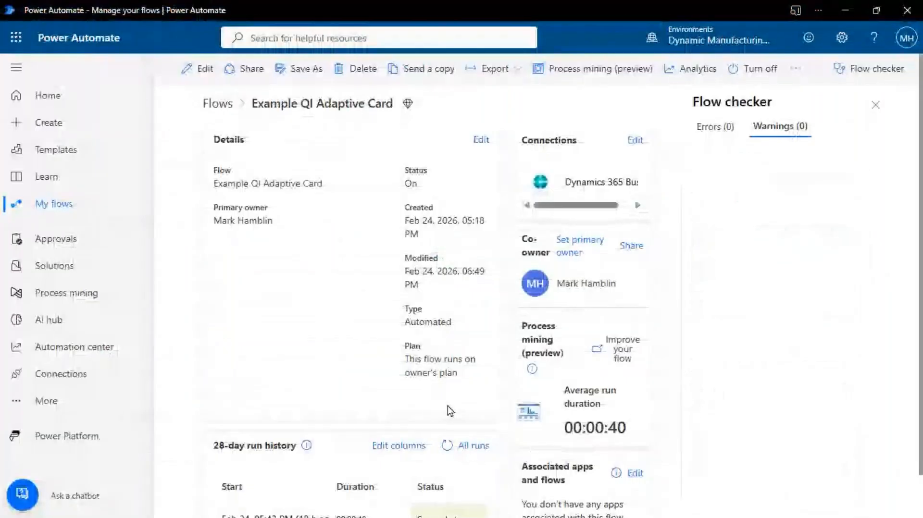
Step: Check the run history of the Example QI Adaptive Card flow in Power Automate, and switch to Teams to review the newly posted test card
scroll(447, 406, down, 1)
click(482, 400)
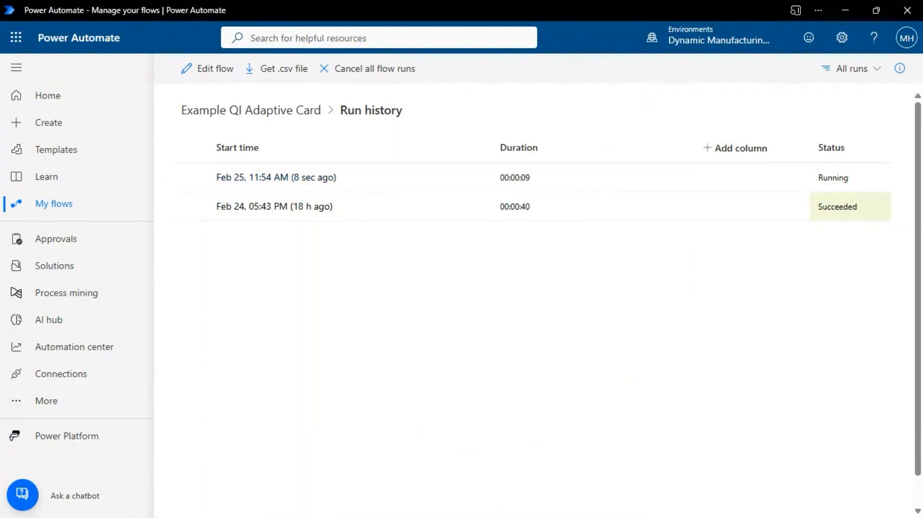
key(alt+Tab)
scroll(568, 319, up, 5)
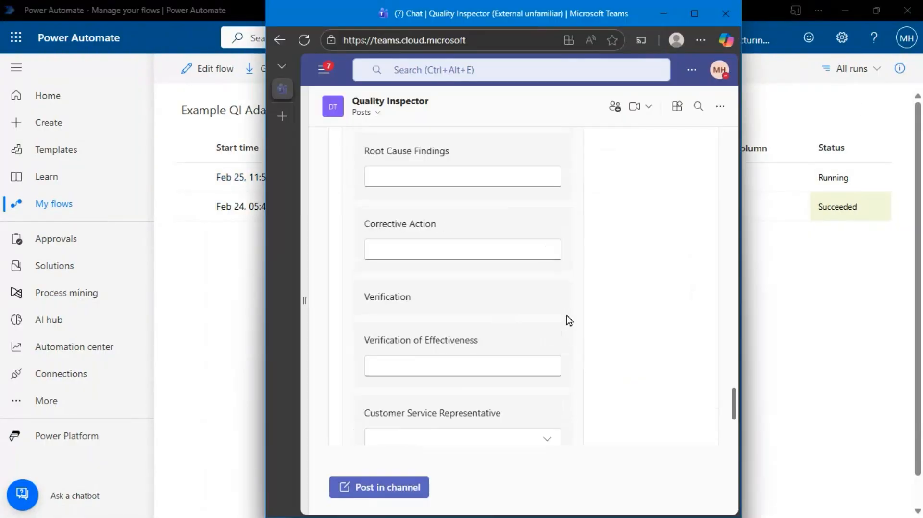
scroll(567, 314, up, 5)
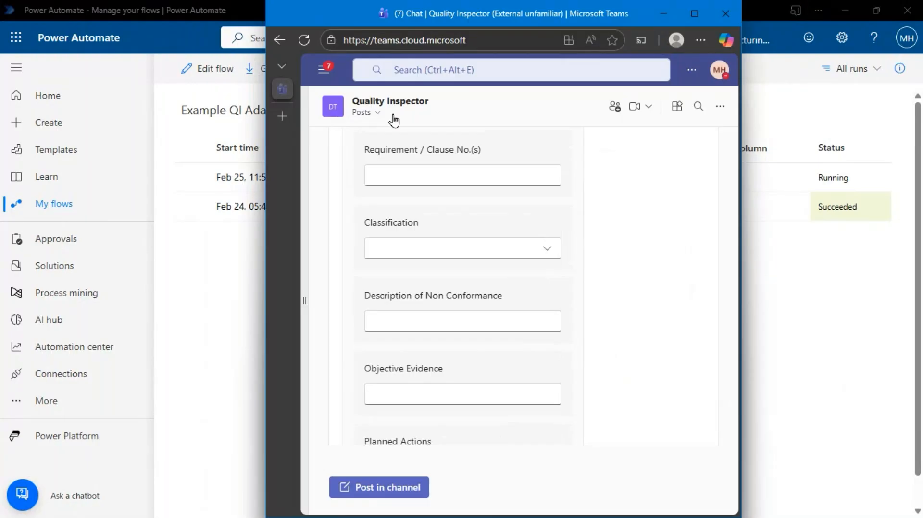
scroll(592, 297, up, 6)
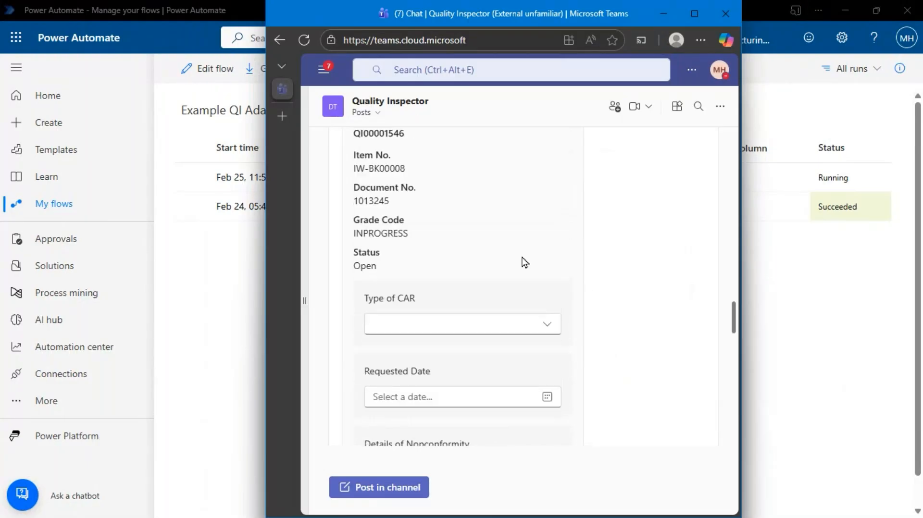
scroll(416, 238, up, 3)
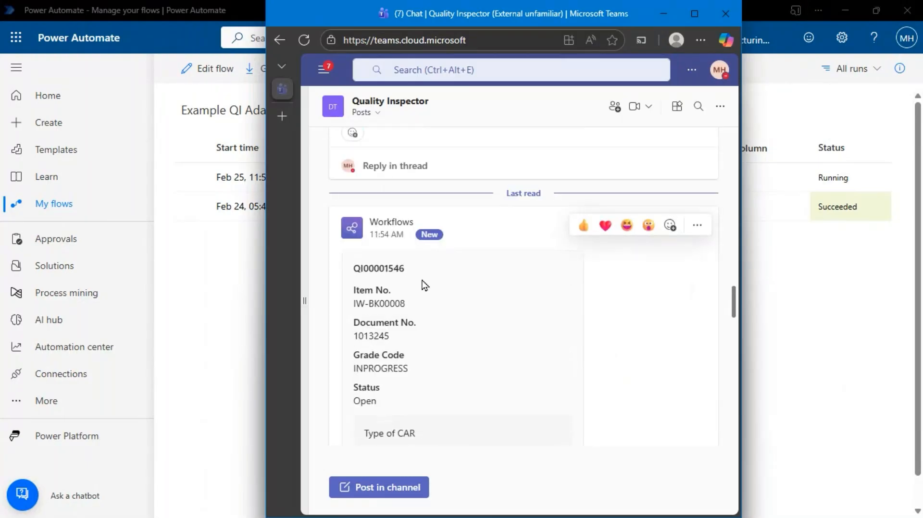
Step: In the Teams test card, set the type of CAR to Customer and the requested date to February 27, 2026
scroll(425, 285, down, 4)
click(430, 253)
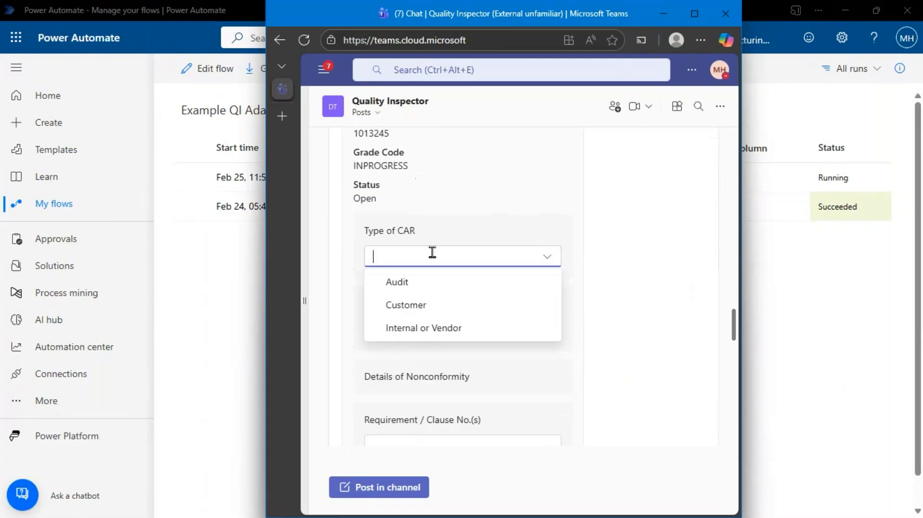
click(411, 305)
click(420, 329)
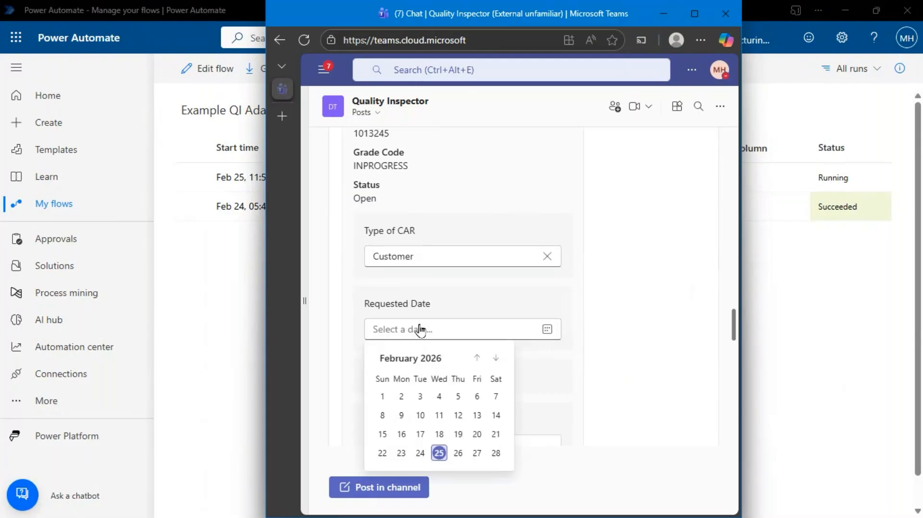
click(476, 452)
Step: Set the card's classification to Major and enter "Blah" as the description of non conformance
scroll(444, 359, down, 3)
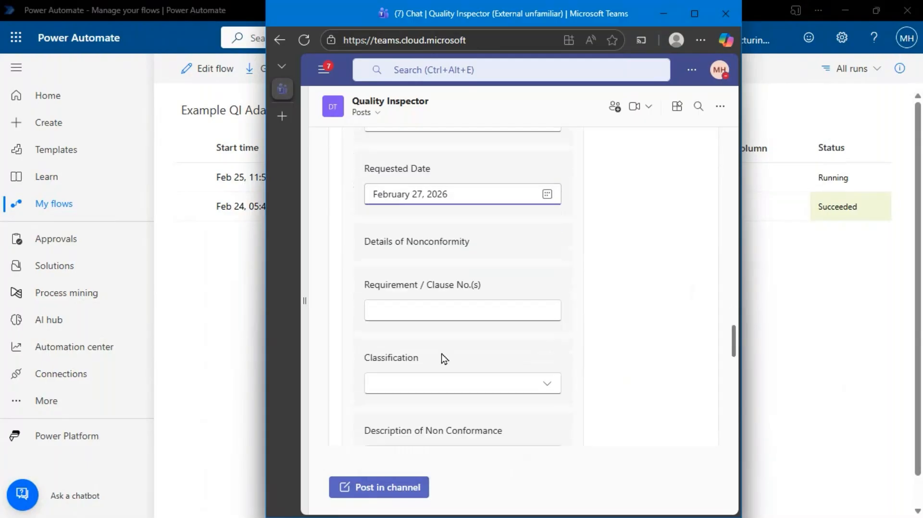
click(426, 310)
click(433, 383)
click(431, 412)
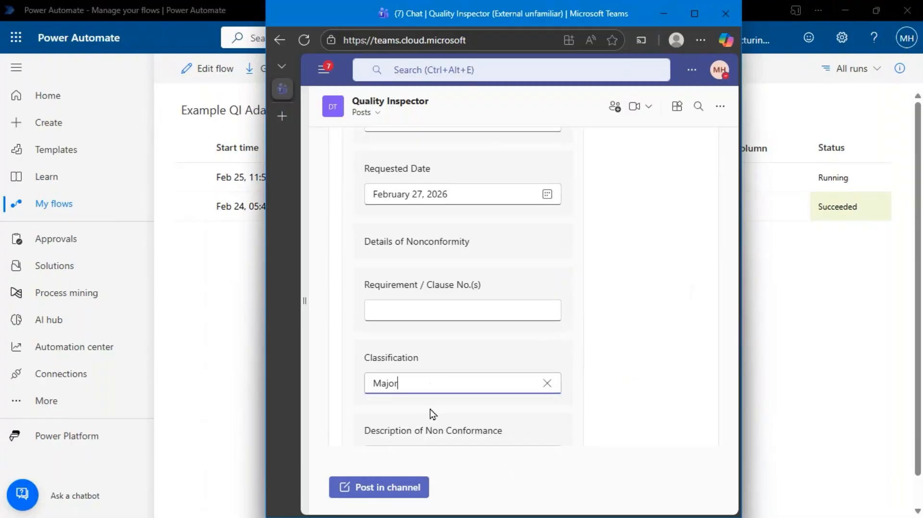
scroll(465, 399, down, 3)
click(446, 323)
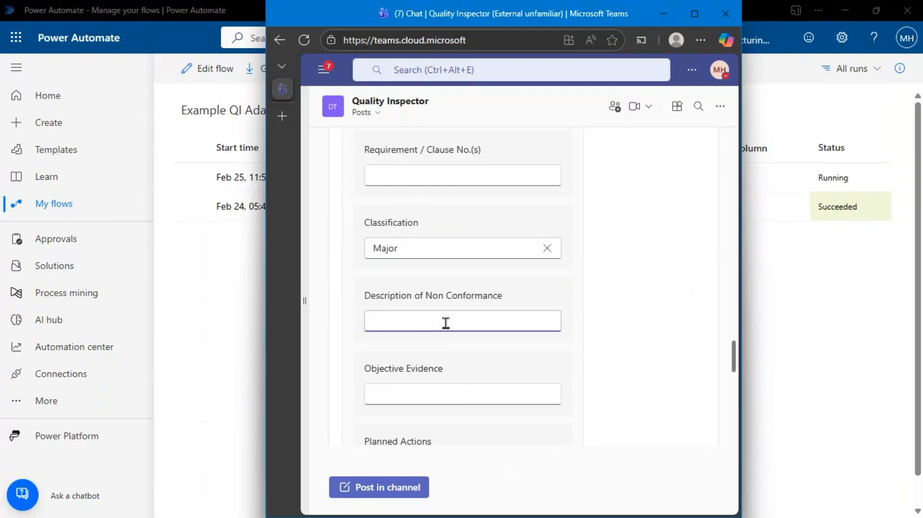
key(Tab)
Step: Choose a vendor number at the end of the card and submit the test with Save and Finish
scroll(445, 332, down, 6)
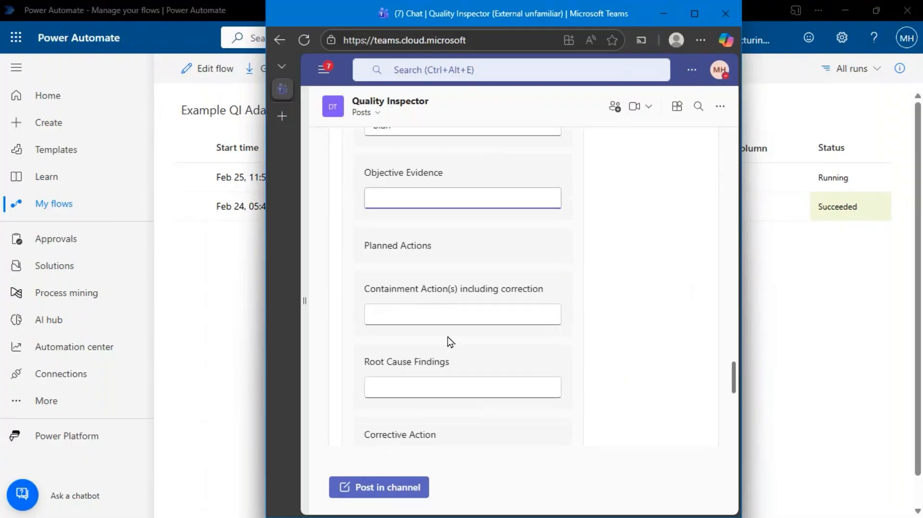
scroll(468, 329, down, 6)
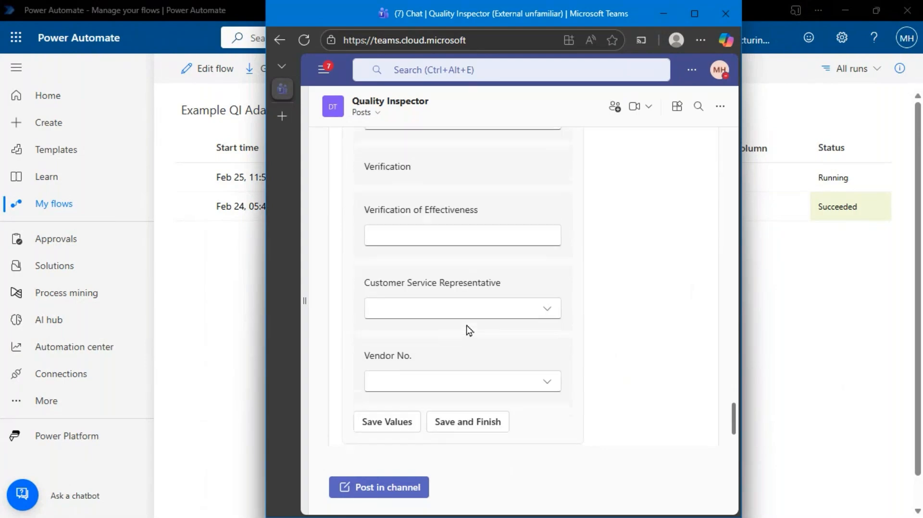
click(461, 379)
click(437, 340)
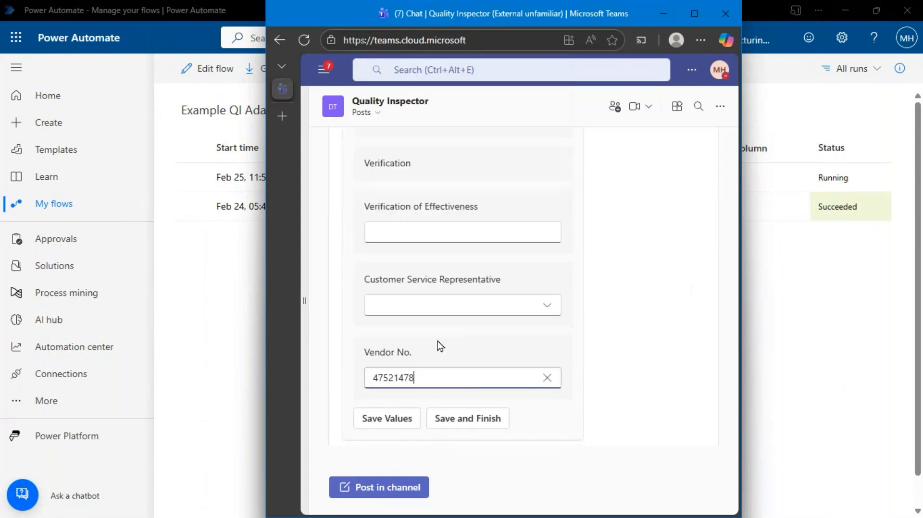
click(466, 416)
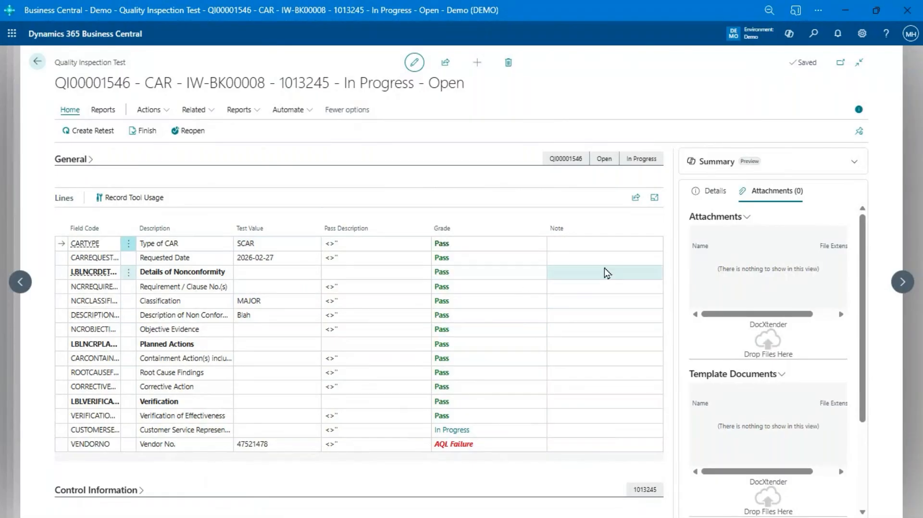
Step: In Business Central, leave the corrective action test, the CAR template and the template list
click(37, 67)
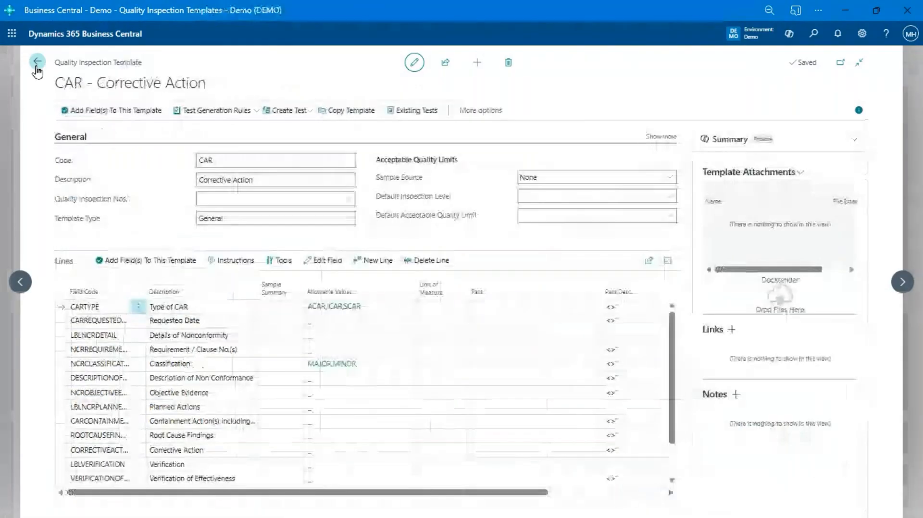
click(37, 65)
click(37, 66)
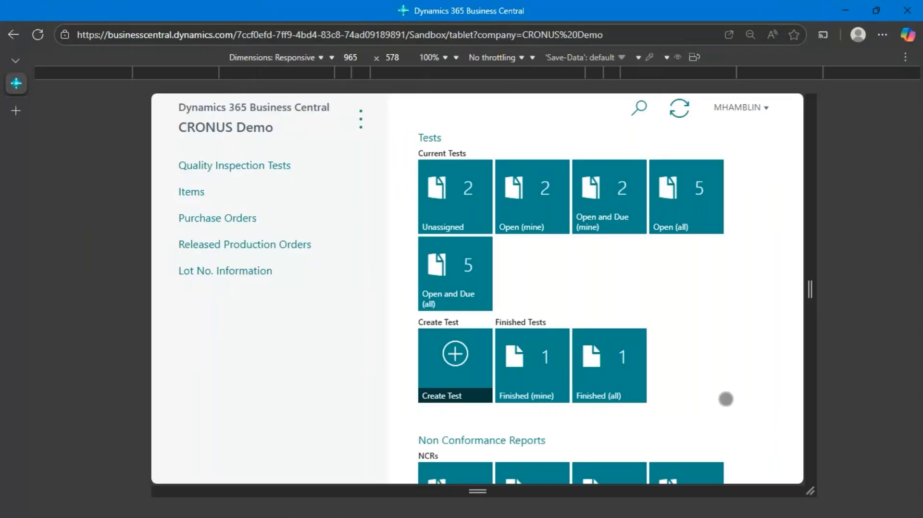
Step: Look over the test and non conformance report tiles in the tablet view of the CRONUS Demo role center
drag(727, 430, 782, 226)
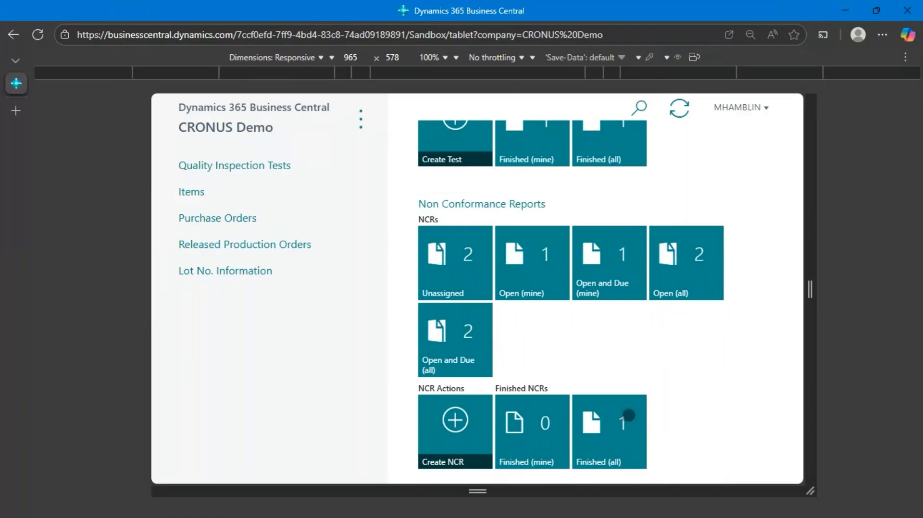
drag(749, 169, 748, 390)
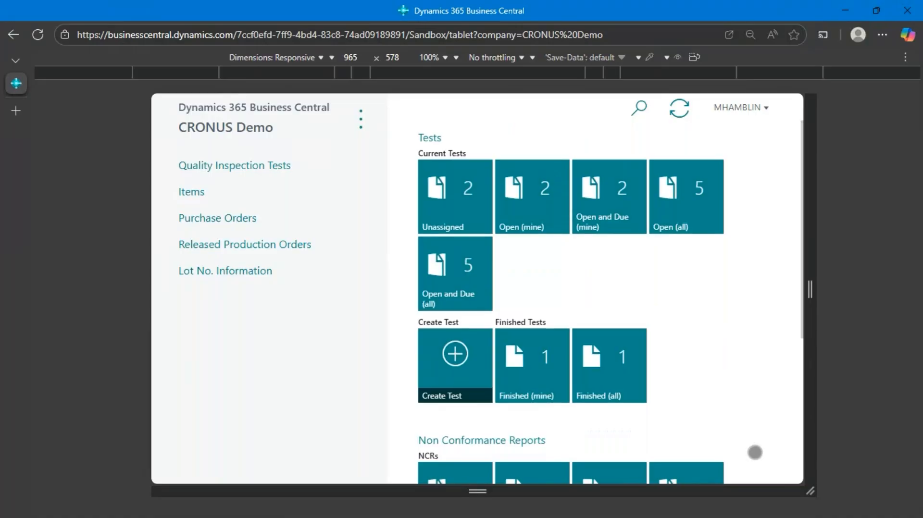